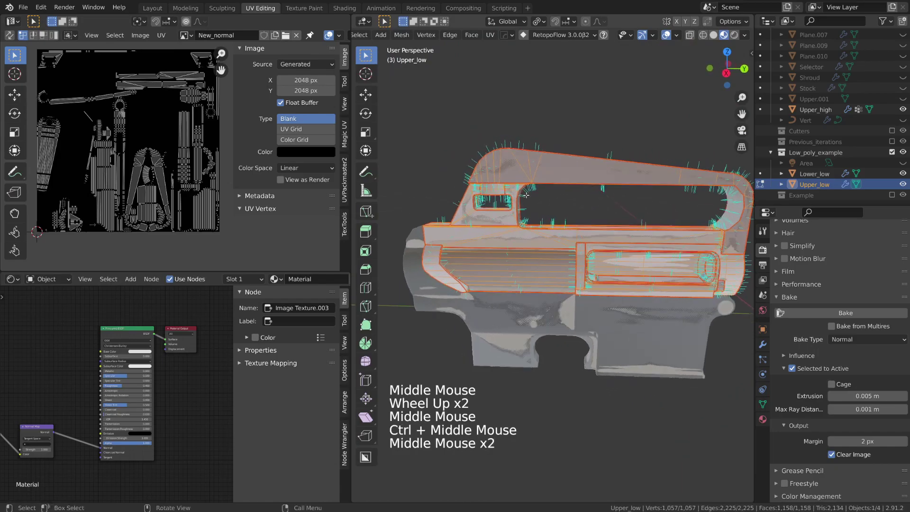
scroll(526, 195, "up", 3)
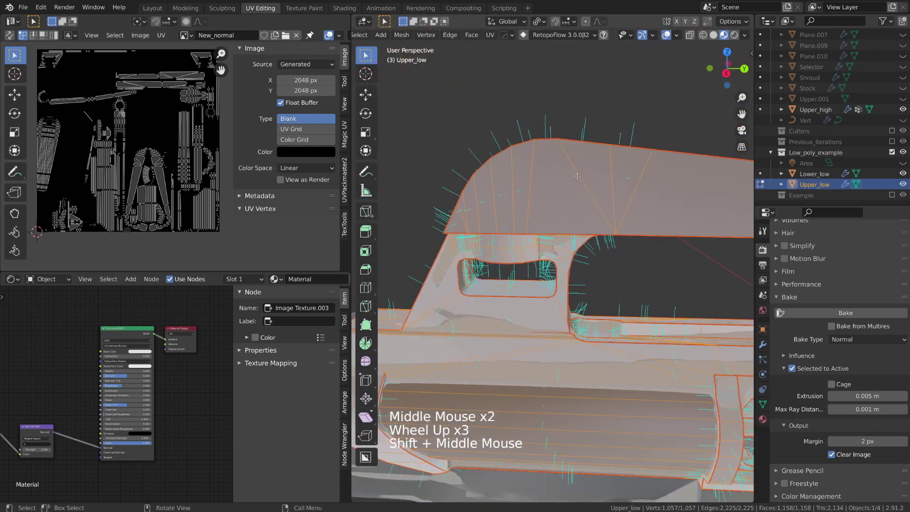
middle_click_drag(574, 174, 586, 203)
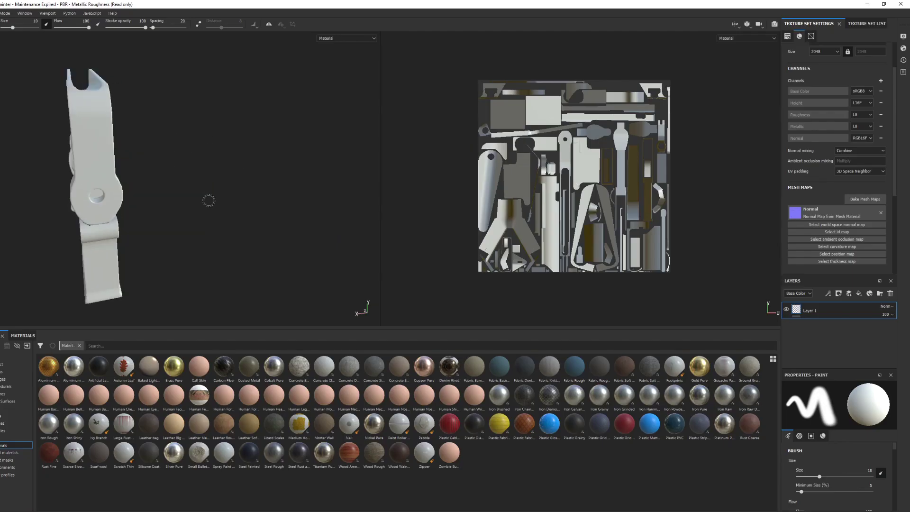
mouse_move(208, 199)
left_mouse_down("alt")
mouse_move(198, 180)
mouse_move(208, 176)
left_mouse_up("alt")
right_click_drag(209, 176, 225, 165, "alt")
left_click_drag(226, 165, 282, 154, "alt")
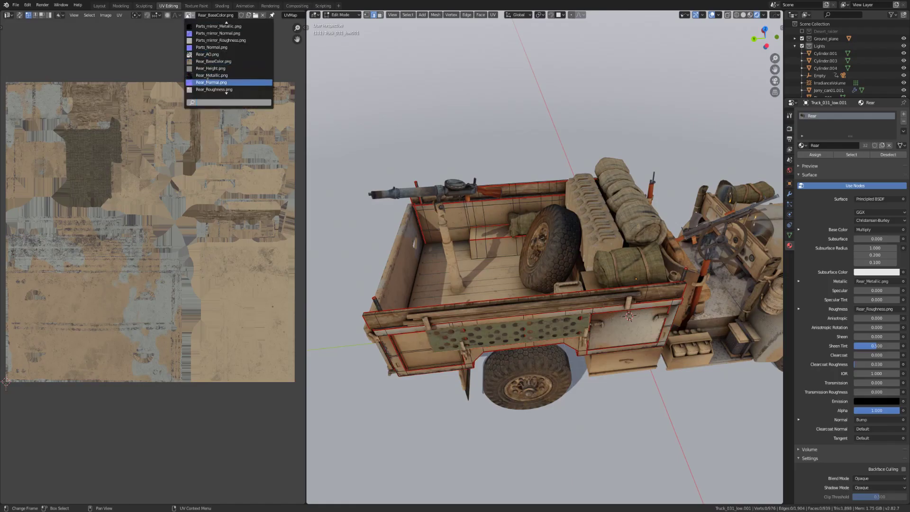
- Display the Rear_Normal.png texture in the image editor for the truck's rear
left_click(207, 82)
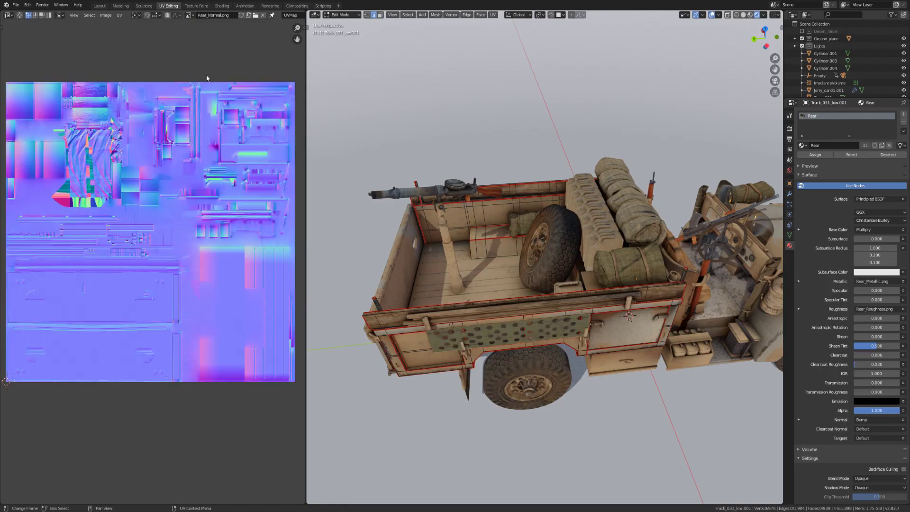
left_click(189, 15)
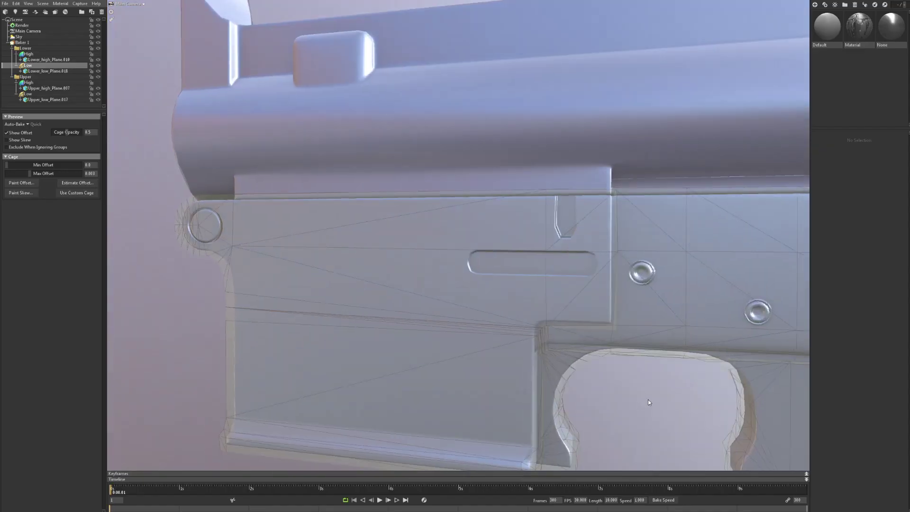
- Turn on the skew preview for the lower receiver's low-poly cage and toggle its offset preview
scroll(624, 369, "up", 5)
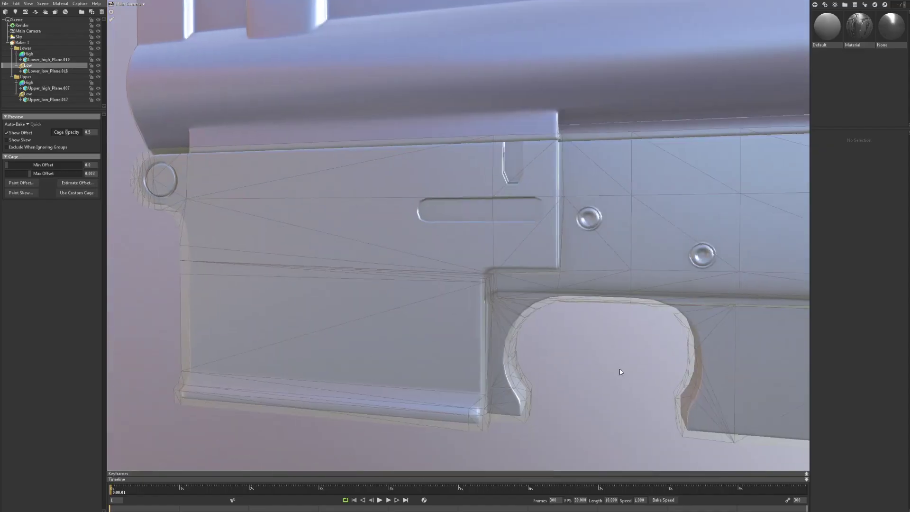
left_click_drag(627, 367, 593, 319)
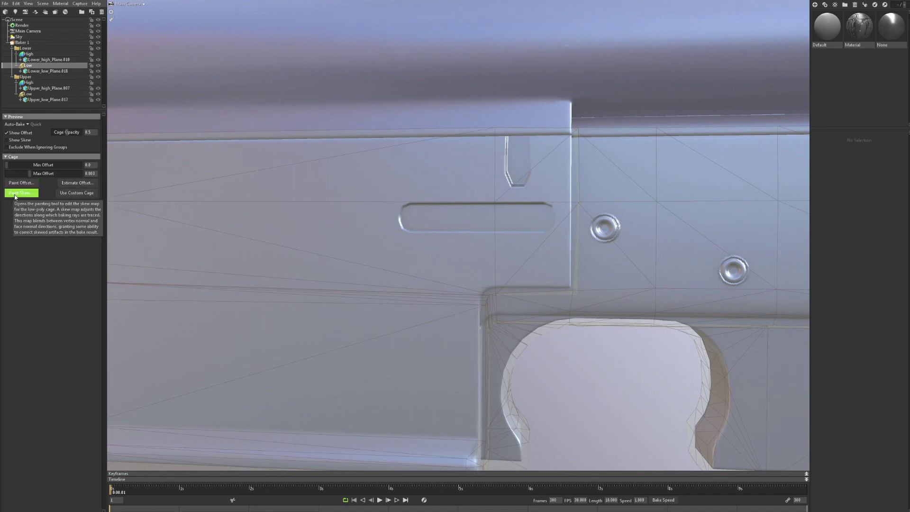
left_click(7, 140)
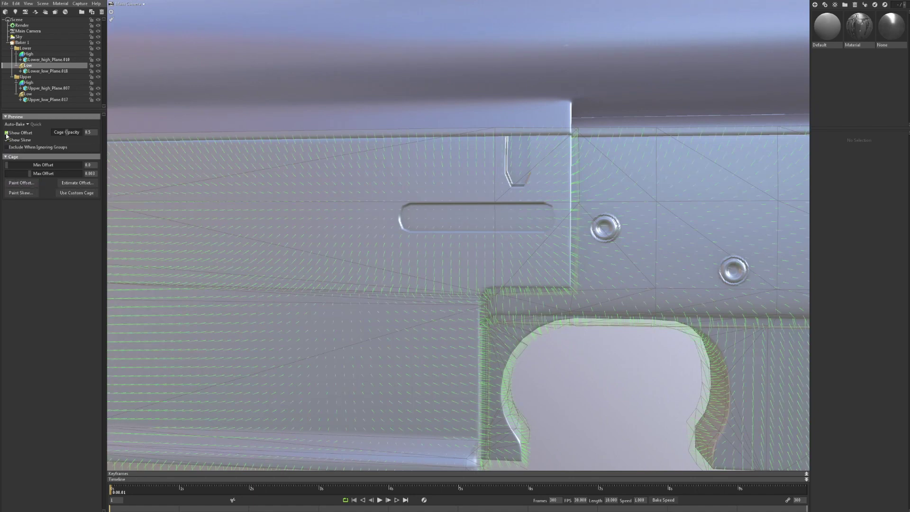
left_click(7, 133)
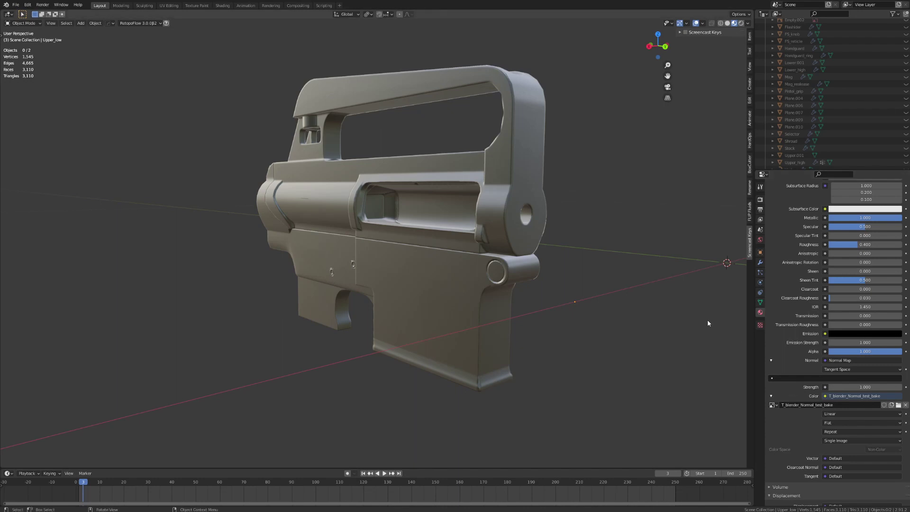
- Assign Substance_painter_test_low_Normal.png as the material's normal map image and view it on the receiver
middle_click_drag(631, 330, 636, 327)
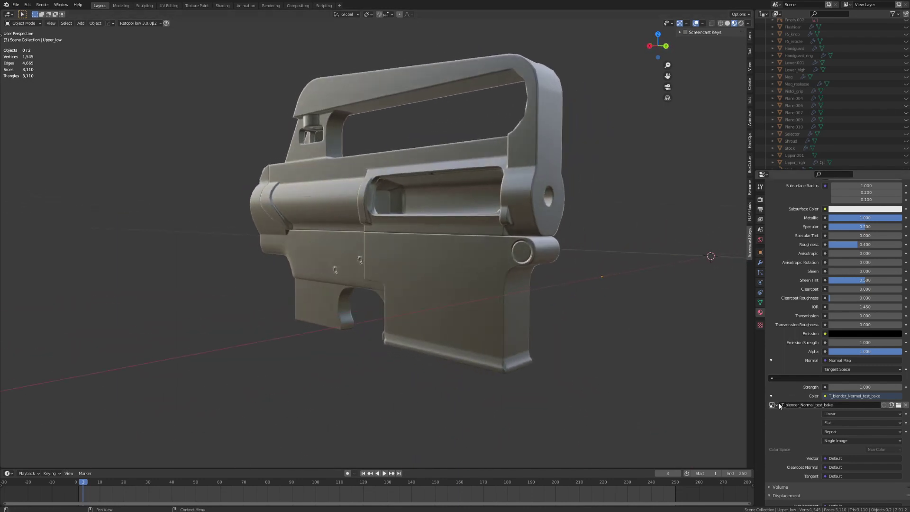
left_click(774, 406)
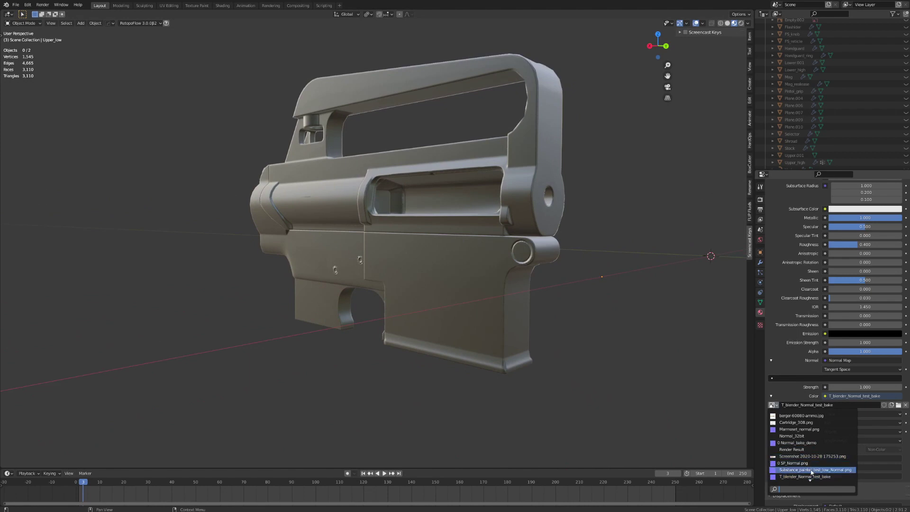
left_click(809, 469)
middle_click_drag(675, 386, 614, 364)
- Assign Toolbag_bake_normal.png as the material's normal map image and view the receiver from another angle
left_click(777, 406)
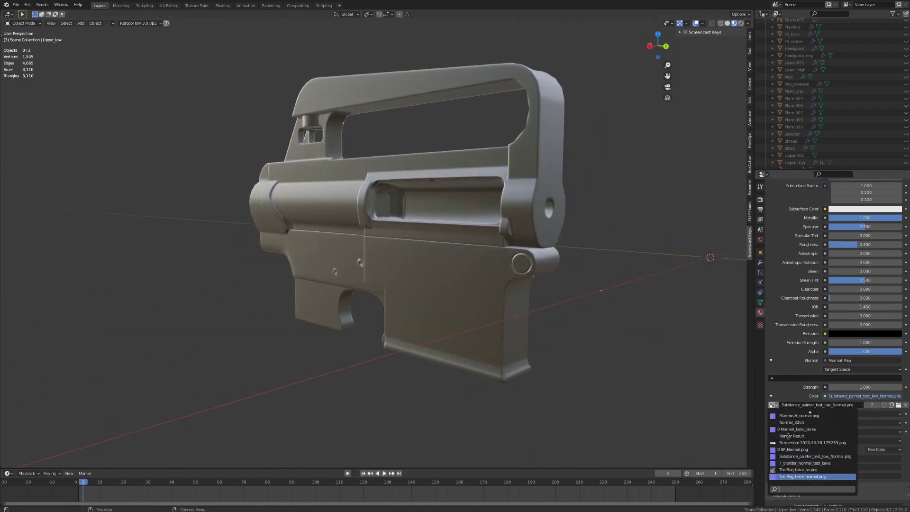
left_click(806, 477)
middle_click_drag(587, 374, 632, 359)
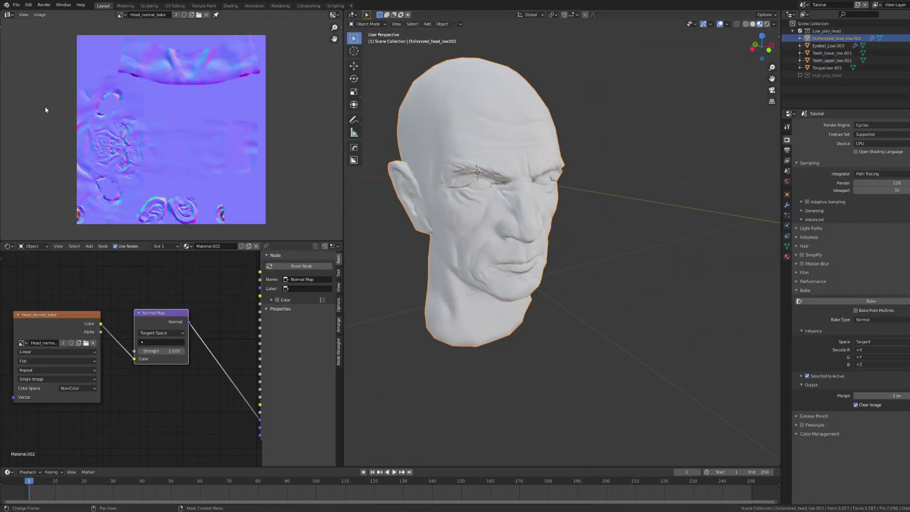
- Inspect the head's baked normal map up close in the image editor
scroll(128, 124, "up", 4)
scroll(137, 168, "down", 5)
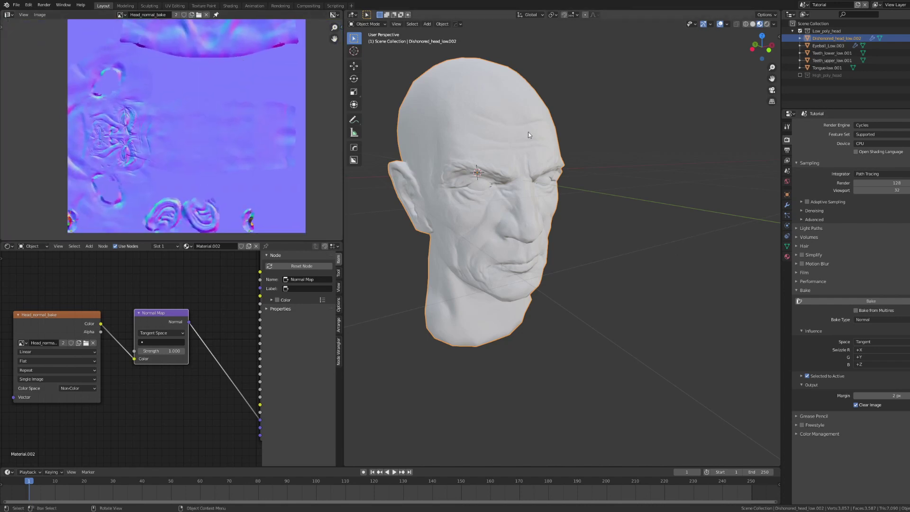
middle_click_drag(214, 161, 172, 154)
scroll(175, 173, "down", 2)
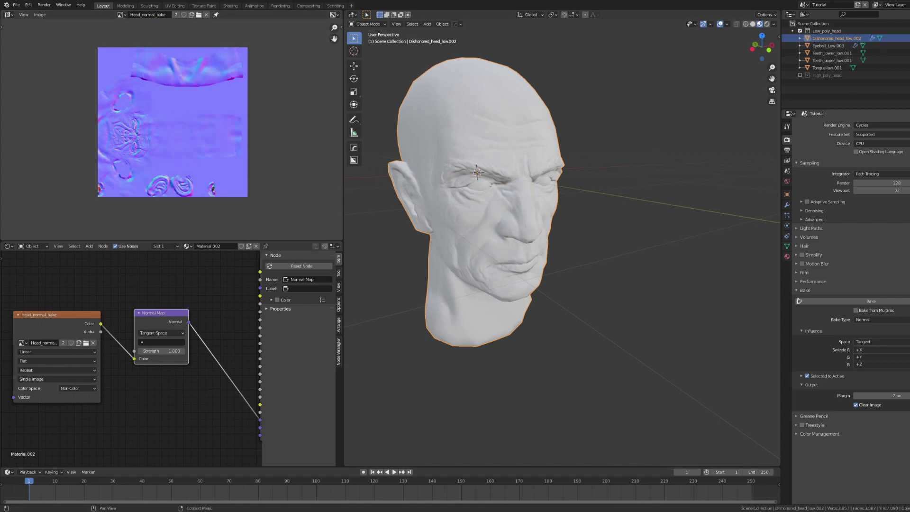
scroll(232, 182, "up", 1)
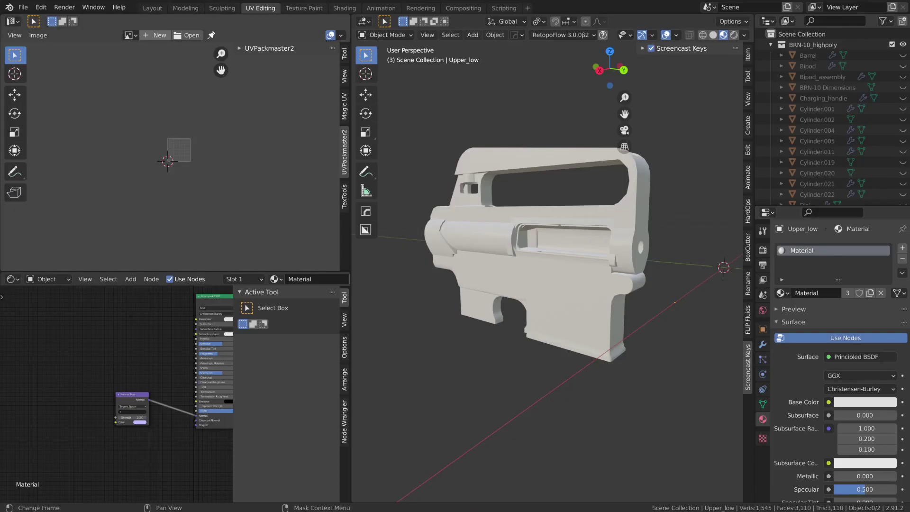
- Create a blank 2048 × 2048 px image named New_normal with 32-bit float and no alpha
left_click(155, 35)
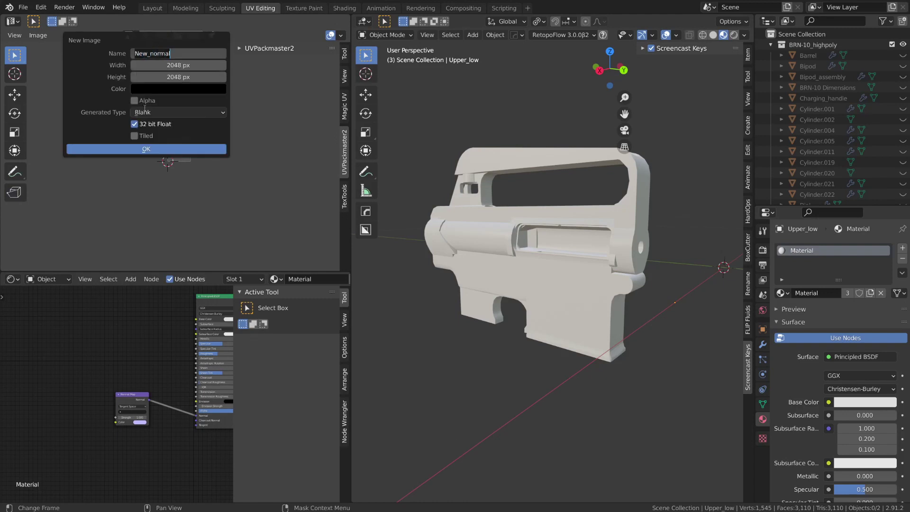
type("New_normal")
key("Return")
key("Return")
middle_click_drag(190, 142, 143, 135)
- Add an Image Texture node to the low-poly material and assign the New_normal image to it
middle_click_drag(70, 395, 92, 387)
key("shift+a")
type("ima")
key("Return")
scroll(78, 378, "up", 10)
middle_click_drag(52, 379, 90, 379)
left_click(78, 377)
left_click(105, 419)
- Connect the New_normal texture's Color output to the Normal Map node's Color input
middle_click_drag(184, 357, 101, 365)
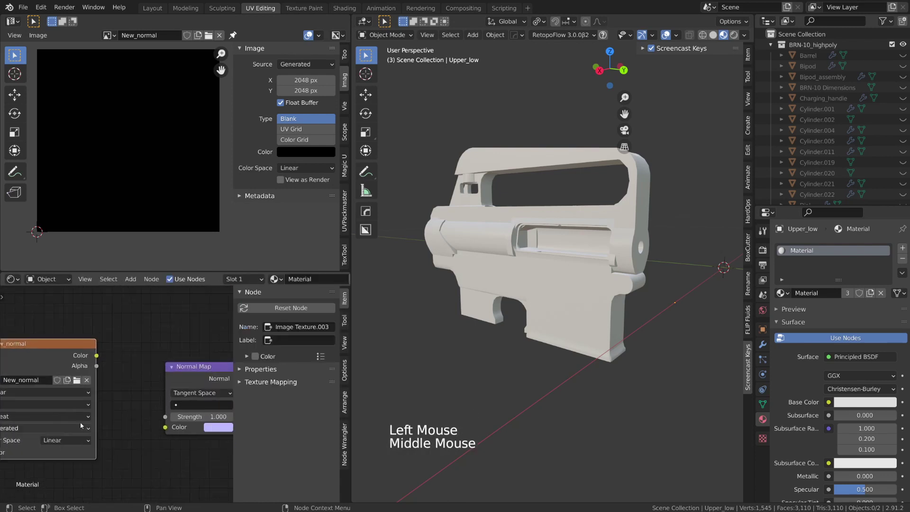
scroll(101, 365, "down", 2)
left_click_drag(101, 365, 154, 423)
mouse_move(157, 423)
middle_mouse_down()
mouse_move(71, 455)
mouse_move(52, 451)
mouse_move(128, 403)
mouse_move(129, 448)
middle_mouse_up()
scroll(138, 402, "down", 1)
- Unhide the Lower_high and Upper_high objects in the viewport
scroll(137, 403, "down", 8)
scroll(835, 118, "down", 10)
left_click(903, 157)
middle_click_drag(664, 237, 569, 214, "shift")
middle_click_drag(569, 214, 546, 214)
scroll(545, 213, "down", 3)
scroll(834, 118, "down", 5)
left_click(903, 180)
- Select Upper_high and Lower_high in turn and review each one's modifier stack
scroll(573, 220, "up", 10)
double_click(573, 220)
double_click(573, 220)
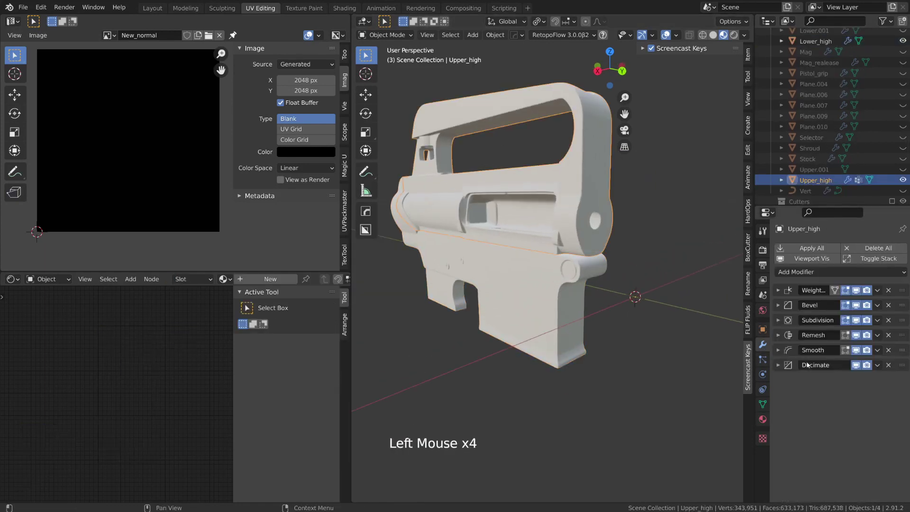
left_click(562, 283)
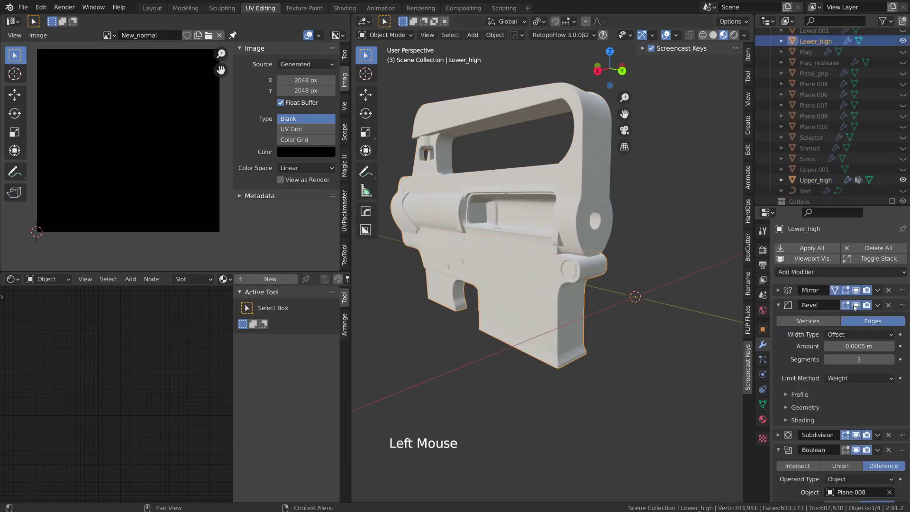
double_click(562, 282)
- Compare the high-poly and low-poly receivers in wireframe display and return to the shaded view
scroll(562, 283, "down", 2)
middle_click_drag(562, 282, 593, 284)
mouse_move(593, 284)
middle_mouse_down("shift")
mouse_move(712, 278)
mouse_move(577, 372)
mouse_move(546, 332)
middle_mouse_up("shift")
scroll(664, 280, "down", 3)
key("shift+z")
left_click(712, 279)
scroll(713, 278, "down", 7)
scroll(545, 332, "up", 6)
key("shift+z")
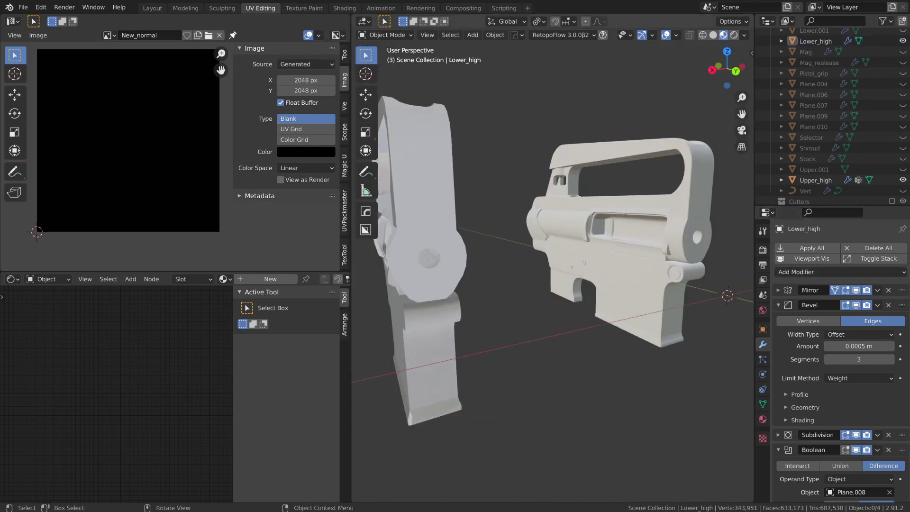
- Examine the high-poly receiver from both sides, including its bevelled edges, slot and pins, and compare it with the low-poly version
middle_click_drag(664, 285, 558, 264)
scroll(558, 264, "up", 20)
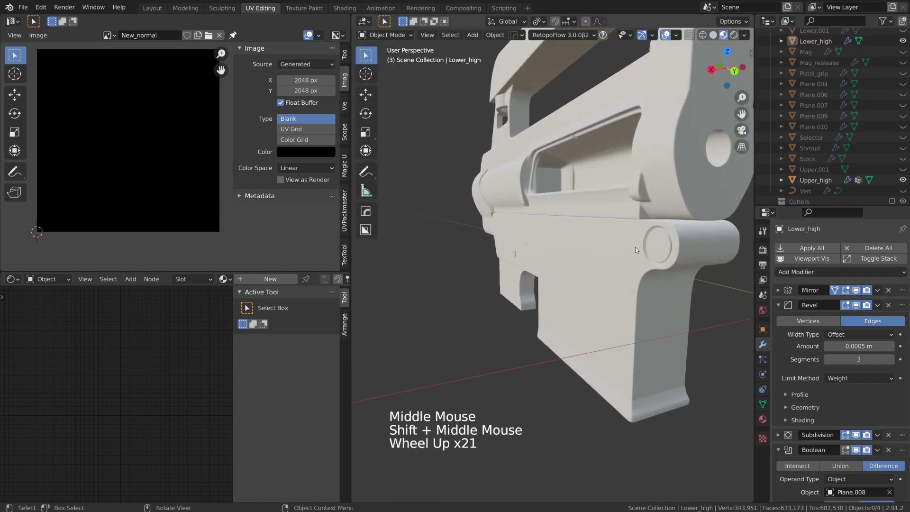
middle_click_drag(639, 247, 632, 217)
scroll(675, 238, "down", 20)
scroll(732, 215, "up", 9)
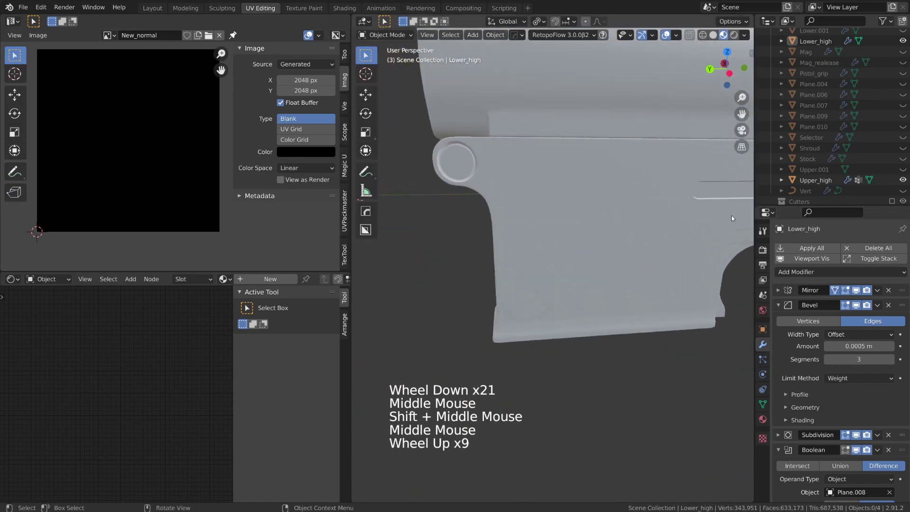
scroll(732, 215, "up", 1, "shift")
middle_click_drag(732, 216, 437, 248, "shift")
scroll(591, 232, "up", 6)
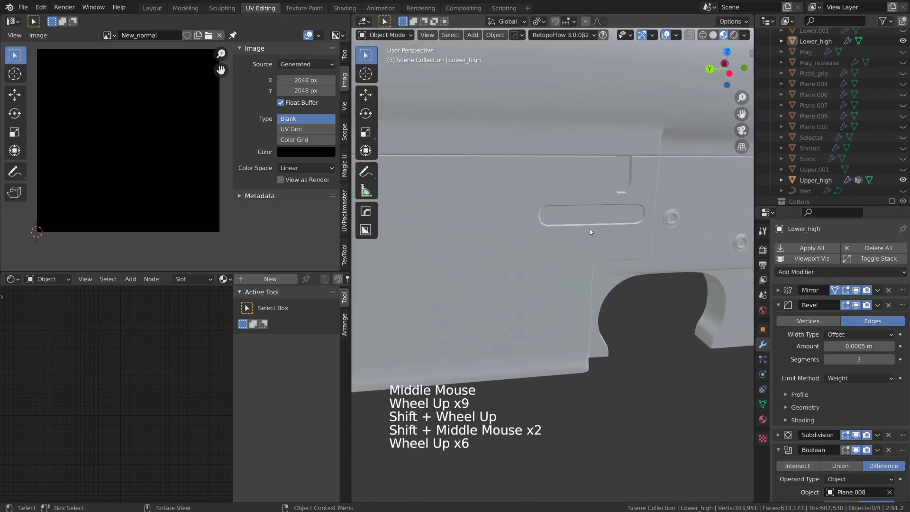
scroll(591, 232, "up", 6)
middle_click_drag(638, 221, 641, 223)
middle_click_drag(641, 223, 620, 232, "shift")
scroll(684, 245, "down", 5)
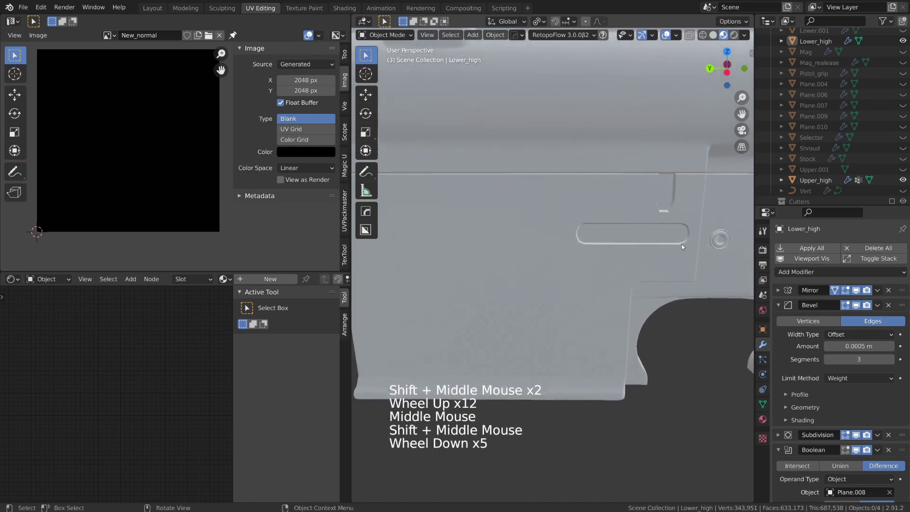
scroll(698, 242, "down", 11)
middle_click_drag(698, 242, 486, 300, "shift")
scroll(564, 294, "up", 11)
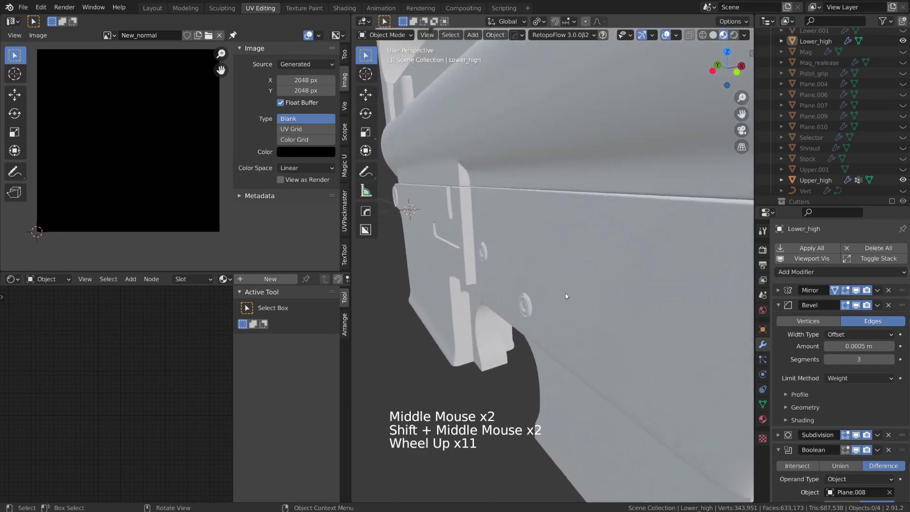
middle_click_drag(519, 268, 625, 274)
scroll(533, 266, "down", 14)
scroll(622, 275, "down", 5)
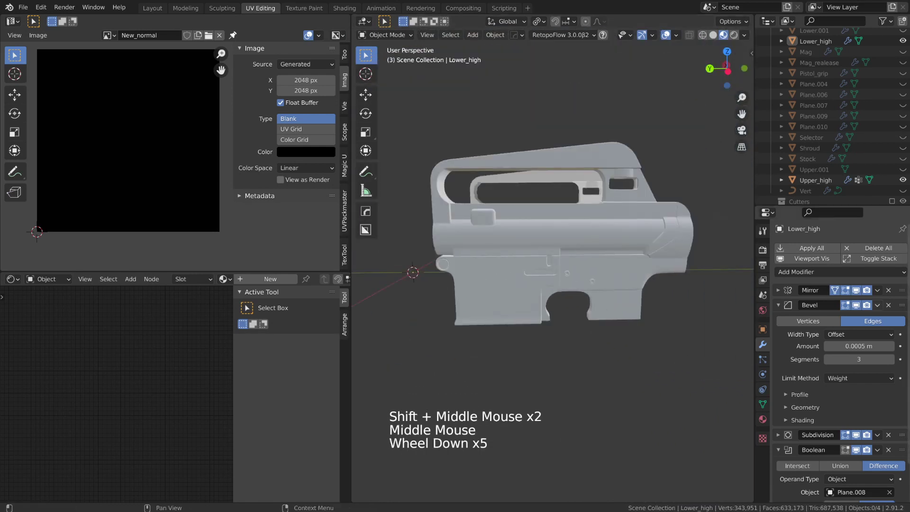
middle_click_drag(474, 270, 682, 286)
scroll(599, 277, "down", 6)
scroll(599, 277, "down", 2)
scroll(687, 314, "up", 4)
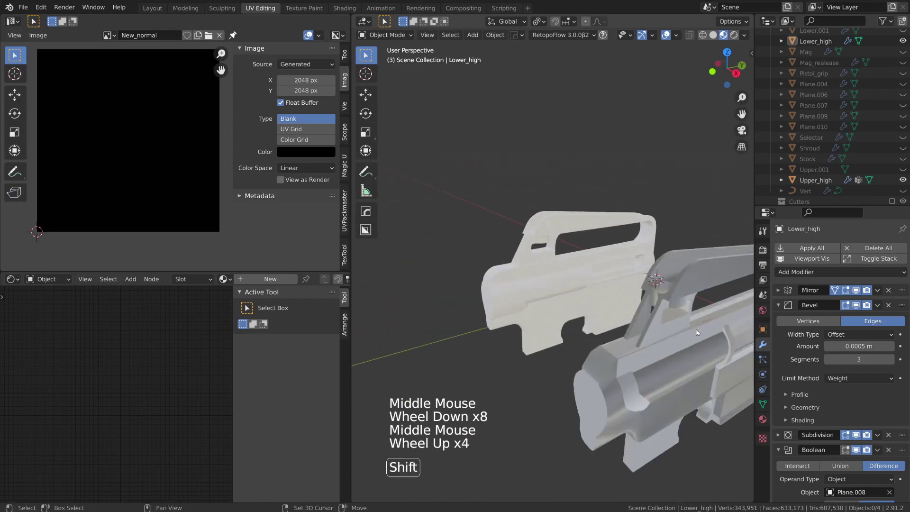
- Select Upper_low and snap it to the 3D cursor so it overlaps the high-poly upper receiver
middle_click_drag(696, 332, 611, 288, "shift")
left_click(568, 255)
key("shift+s")
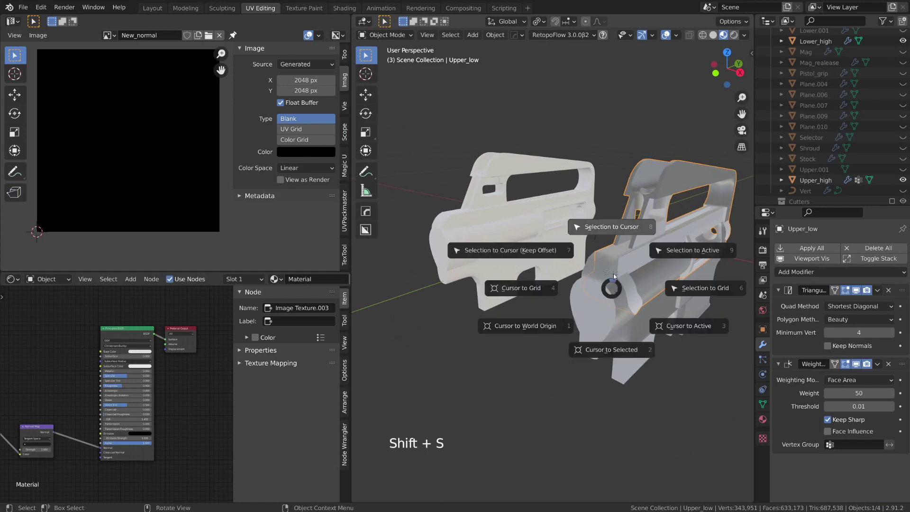
left_click(616, 227)
middle_click_drag(613, 203, 553, 271)
scroll(553, 271, "up", 3)
middle_click_drag(591, 244, 492, 279)
scroll(561, 257, "down", 3)
key("shift+s")
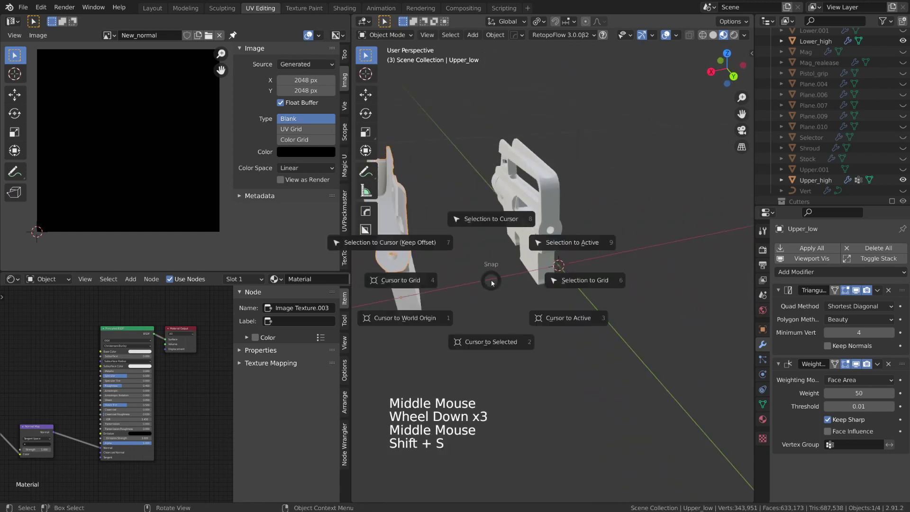
left_click(501, 219)
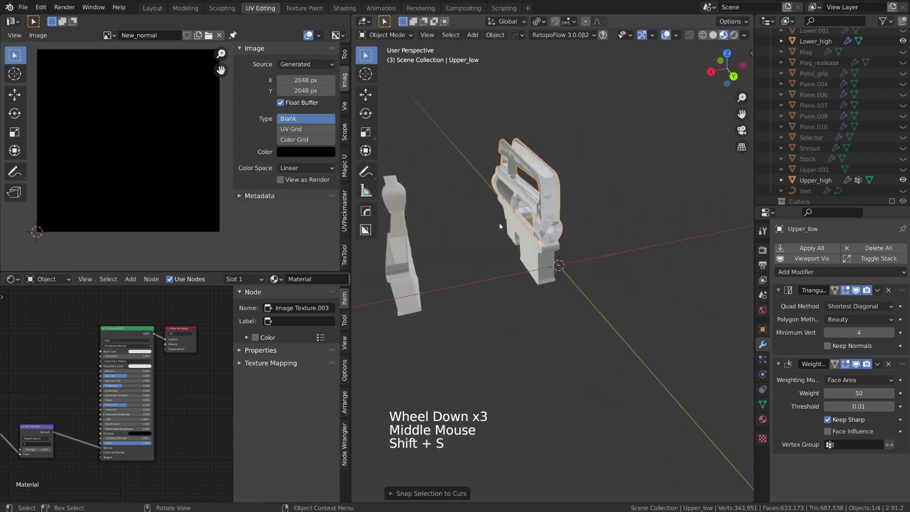
- Snap Lower_low to the 3D cursor so it overlaps the high-poly lower receiver
left_click(414, 286)
key("shift+s")
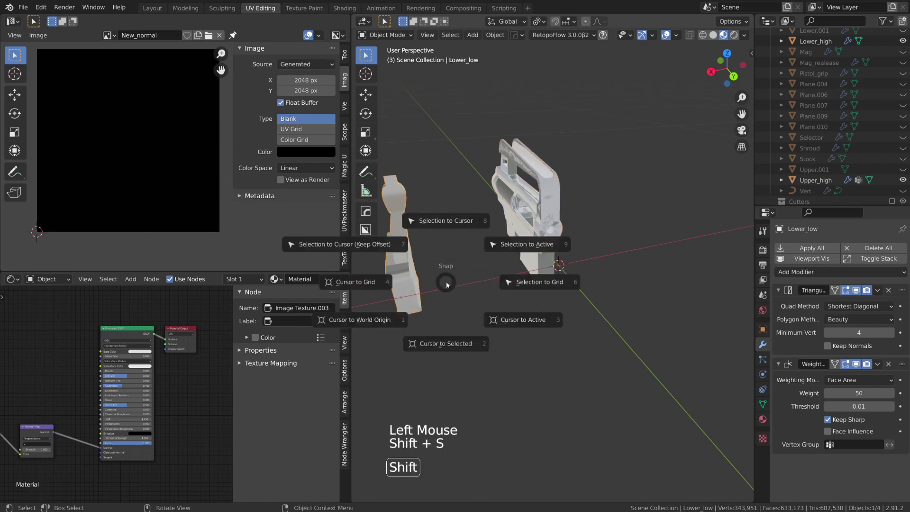
left_click(454, 225)
scroll(577, 314, "up", 4)
middle_click_drag(577, 315, 638, 255)
- Select the low-poly upper receiver together with Upper_high in the viewport
left_click(640, 236)
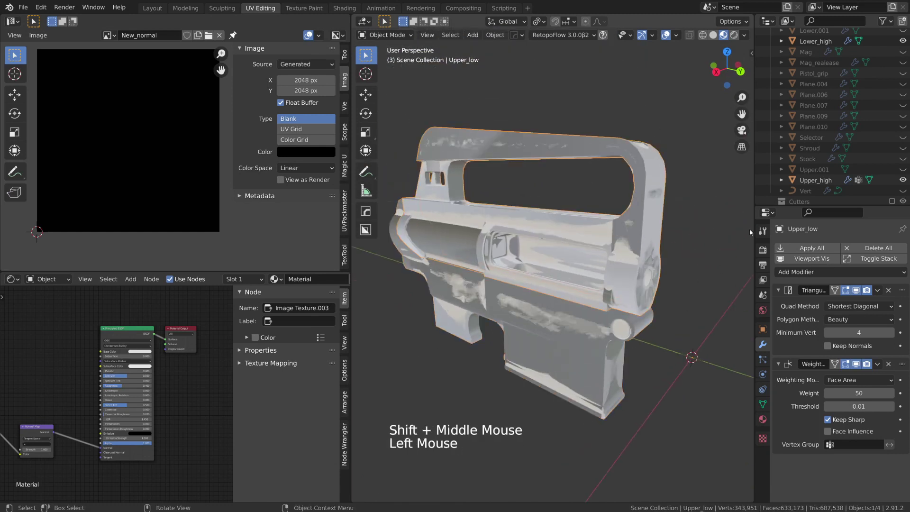
left_click(645, 237, "shift")
scroll(839, 164, "down", 9)
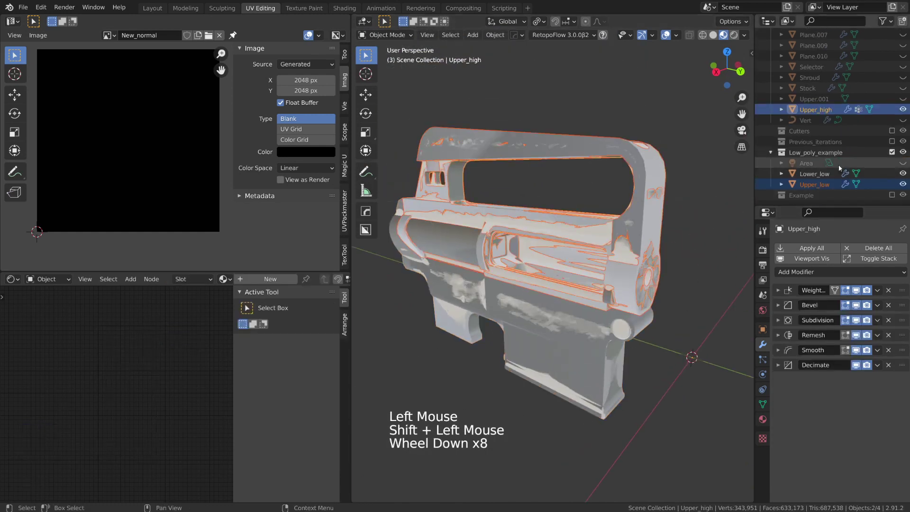
- Set the render engine to Cycles and use GPU Compute as the device
left_click(763, 250)
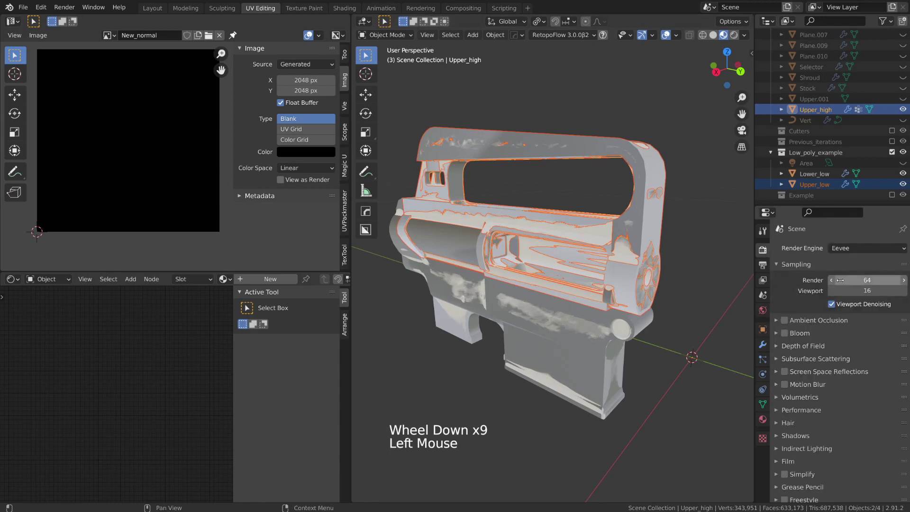
left_click(852, 248)
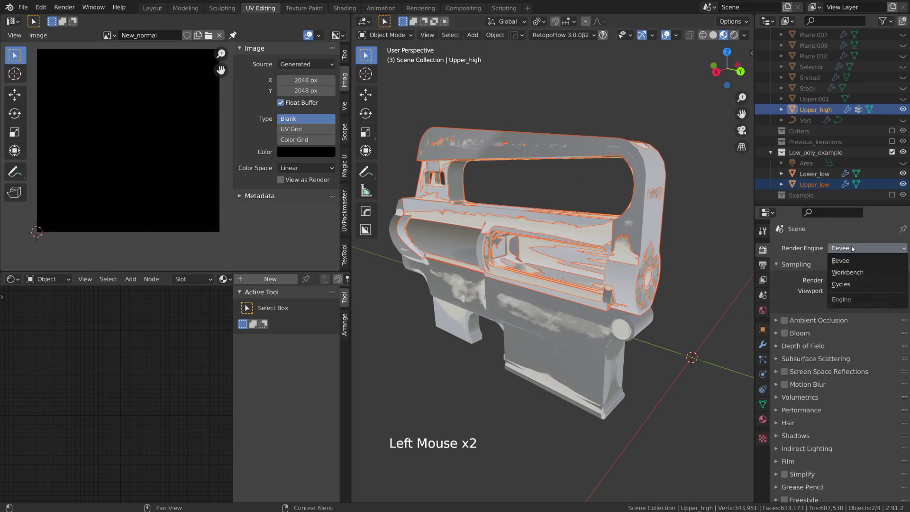
left_click(849, 285)
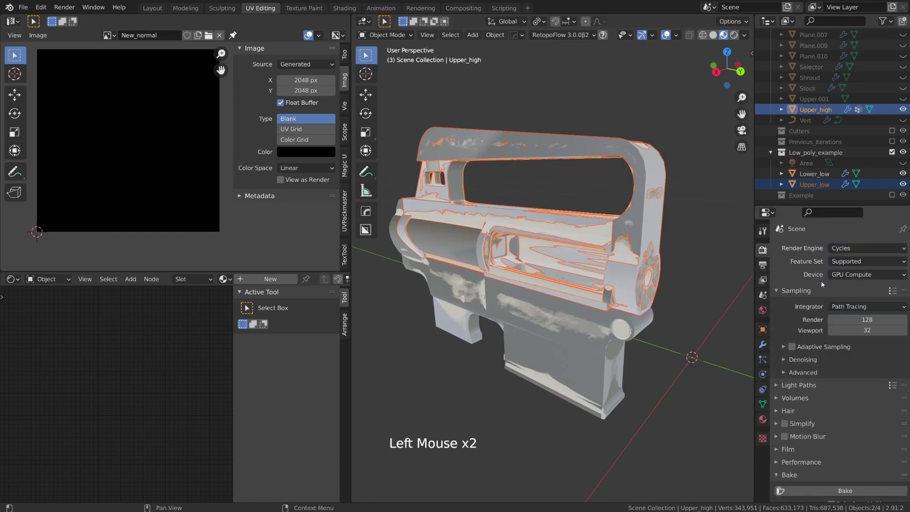
left_click(848, 275)
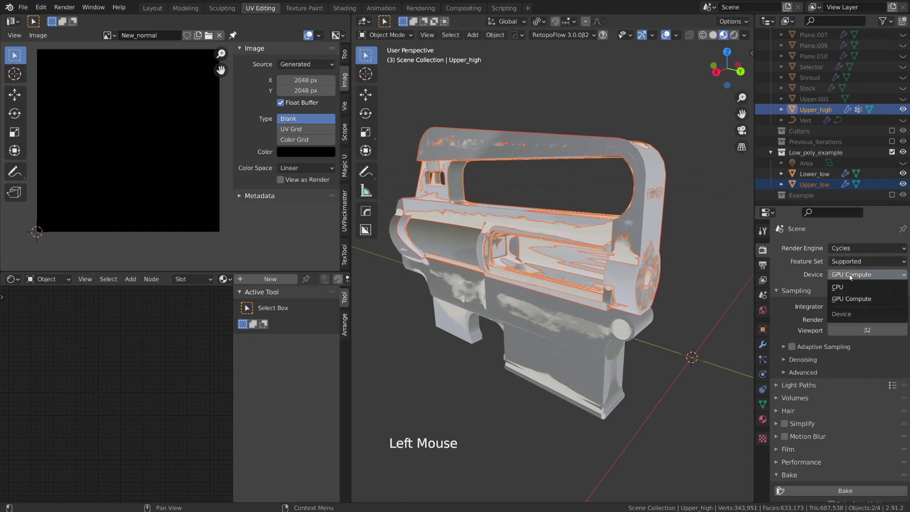
left_click(851, 278)
scroll(829, 283, "up", 1)
left_click(848, 274)
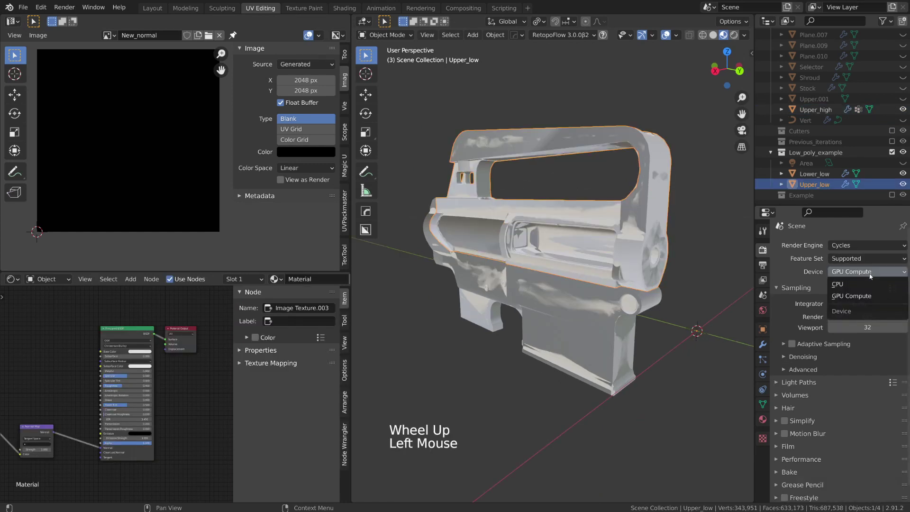
left_click(859, 297)
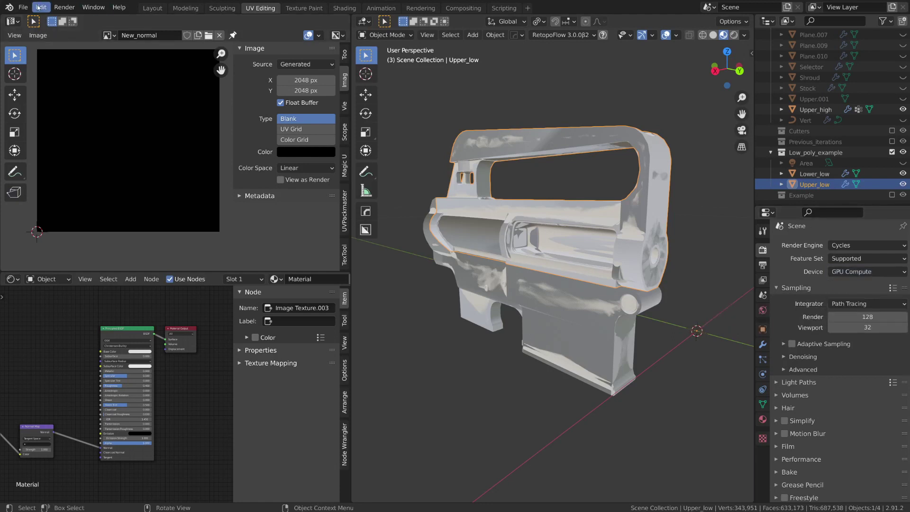
left_click(39, 7)
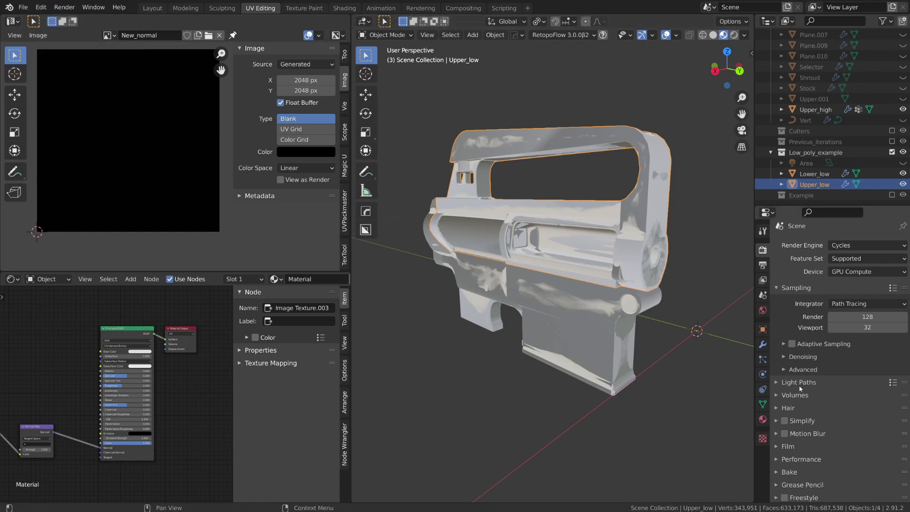
- Open the bake settings, keep Normal as the bake type and expand the Selected to Active options
scroll(801, 389, "down", 5)
left_click(789, 458)
scroll(789, 458, "down", 8)
left_click(853, 416)
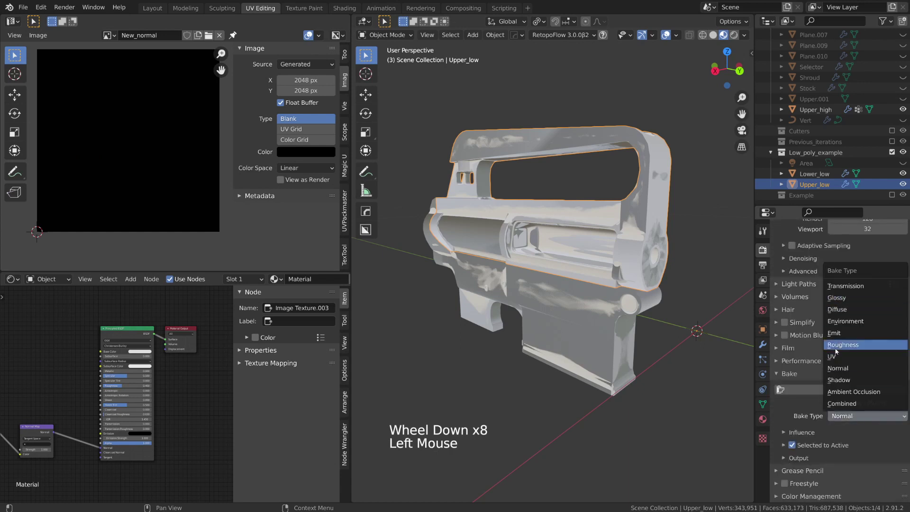
scroll(790, 417, "down", 5)
double_click(785, 446)
left_click(785, 446)
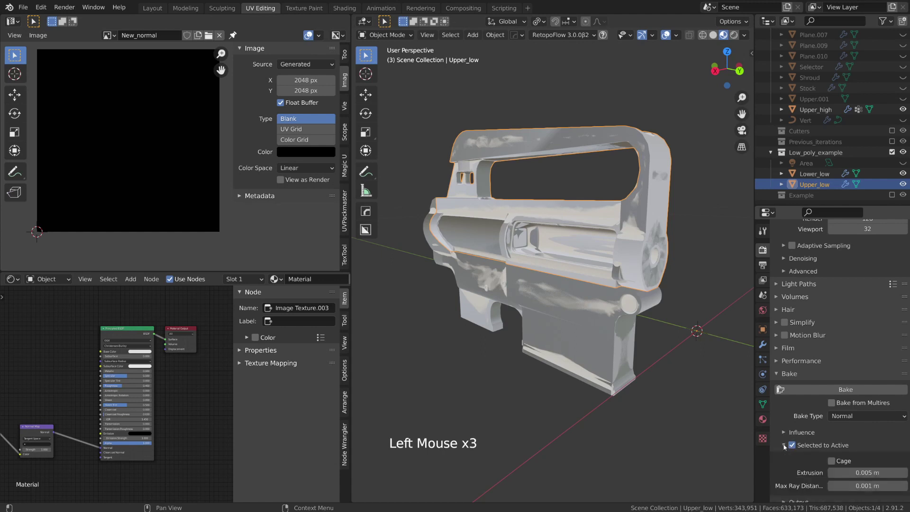
scroll(785, 449, "down", 6)
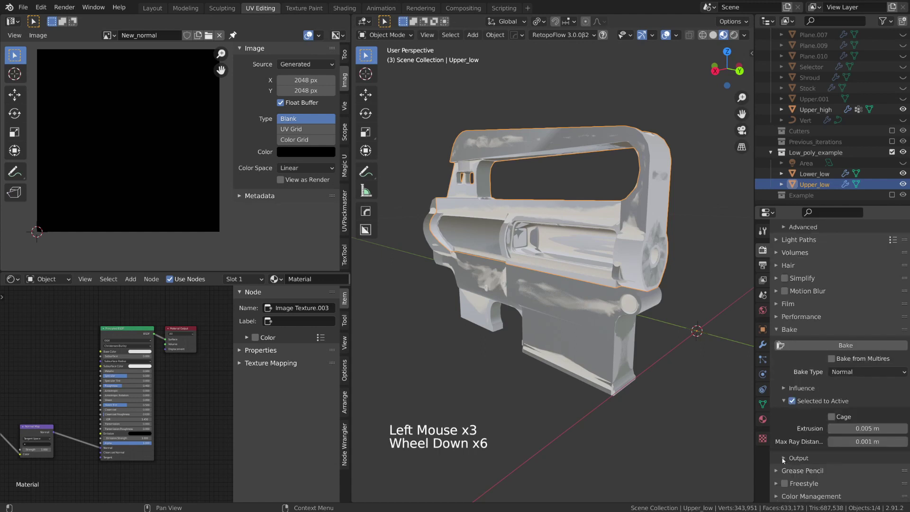
- Set the bake output margin to 2 px and enable Clear Image
left_click(785, 458)
scroll(785, 458, "down", 6)
left_click(814, 449)
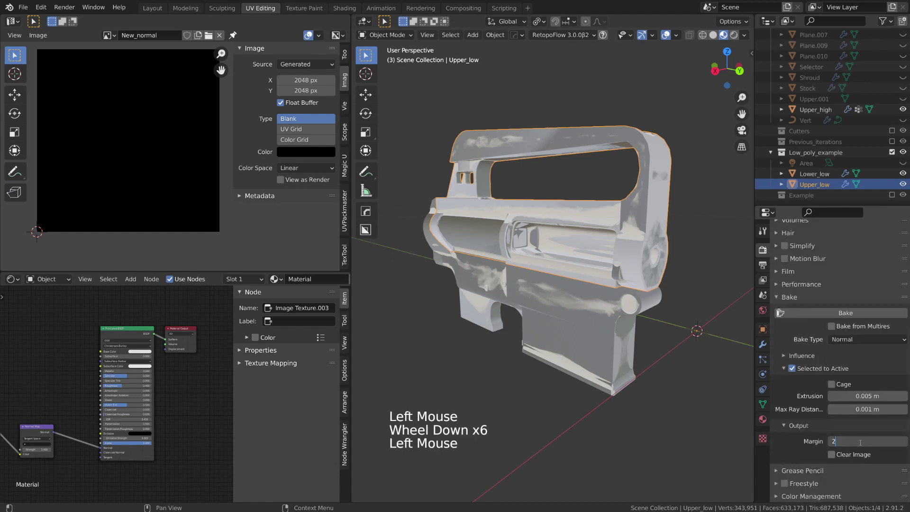
left_click(832, 455)
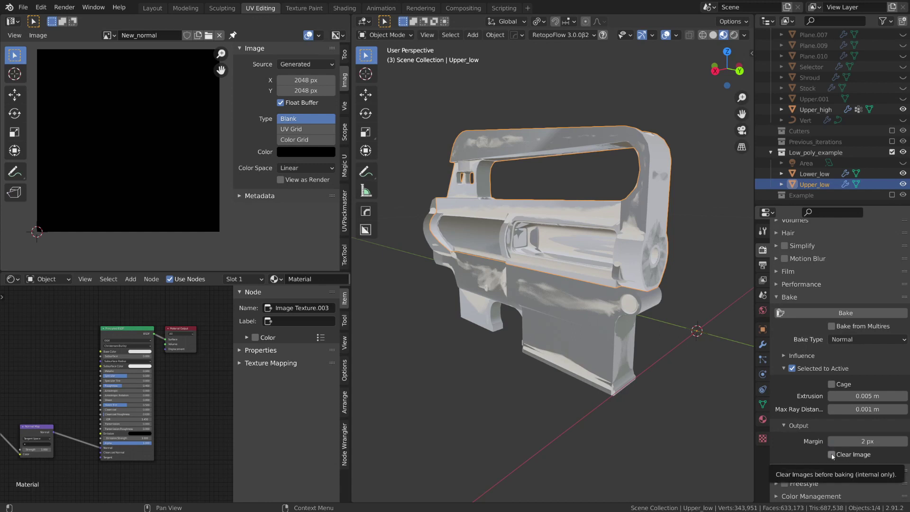
- Enter Edit Mode on Upper_low and select its whole mesh in edge select mode
middle_click_drag(688, 426, 711, 418)
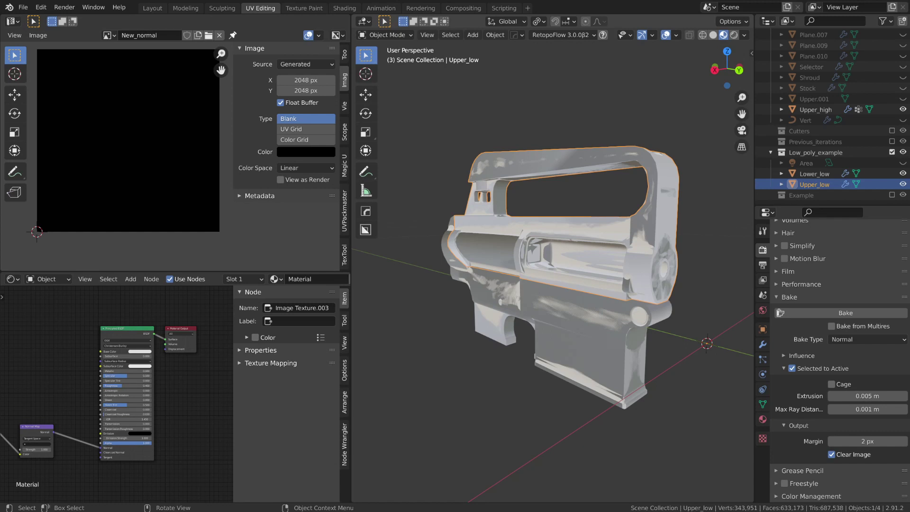
middle_click(659, 272)
middle_click_drag(659, 271, 688, 215)
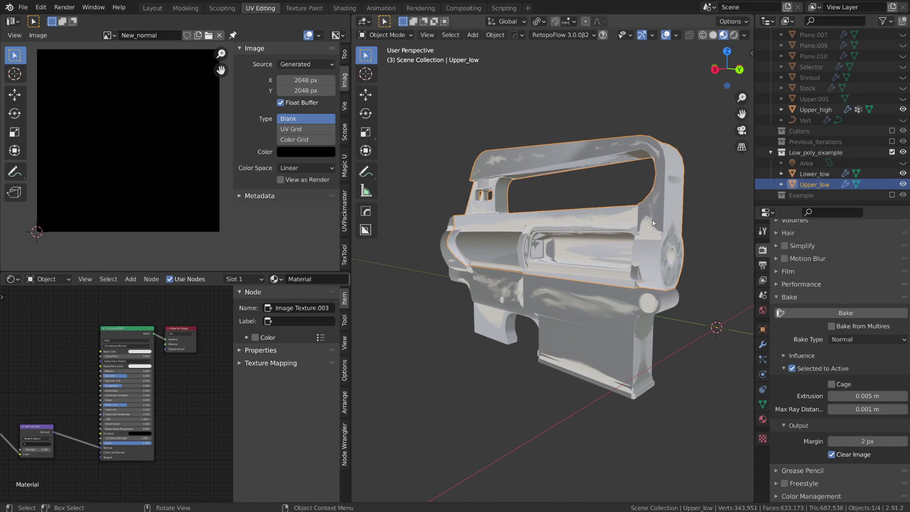
key("Tab")
middle_click_drag(652, 220, 647, 224, "shift")
scroll(645, 220, "up", 2)
scroll(647, 222, "down", 1)
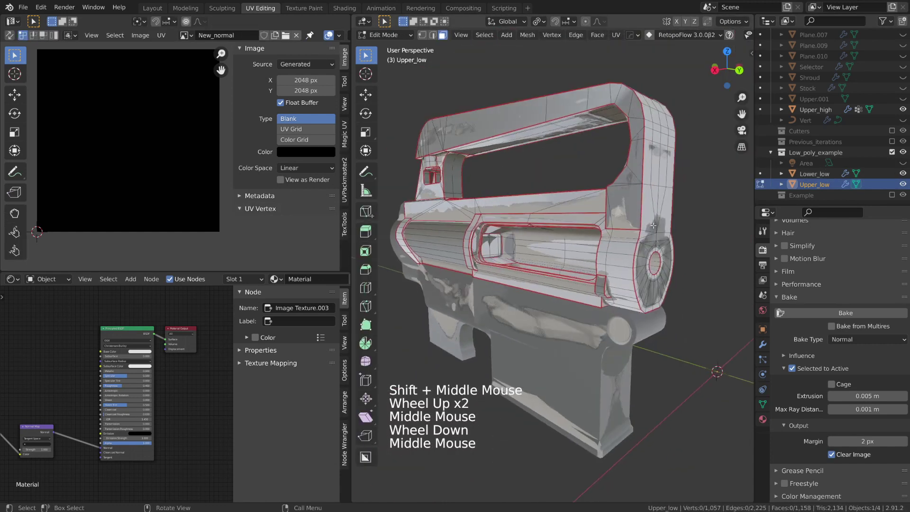
left_click(651, 195)
key("l")
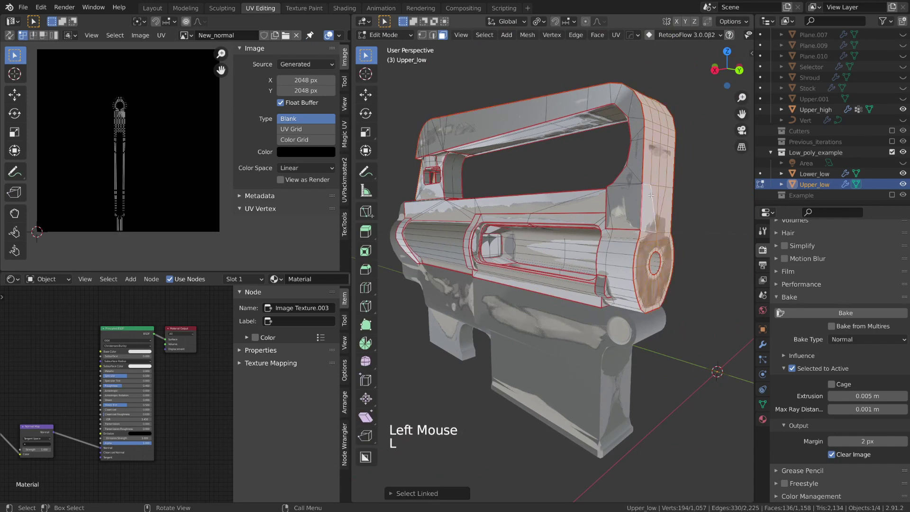
key("2")
left_click(658, 189)
key("l")
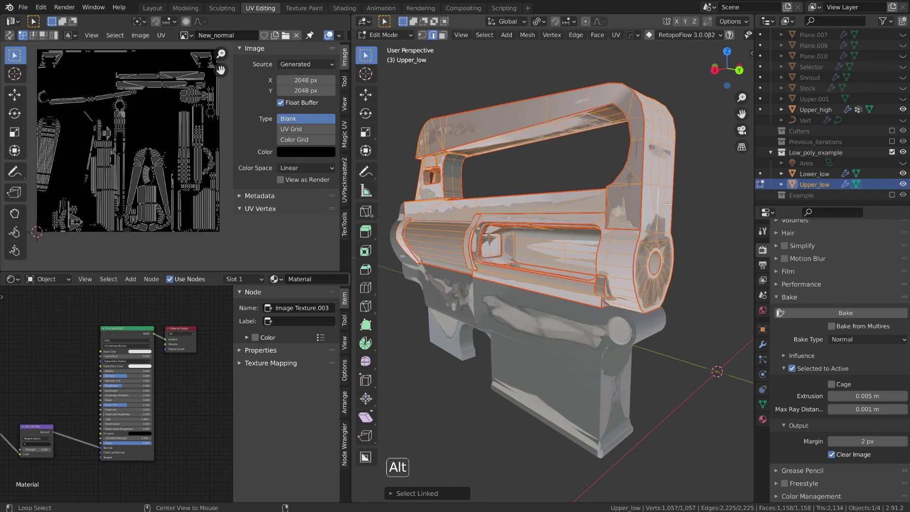
- Try inflating the selected Upper_low mesh along its normals with Shrink/Fatten by about 0.0008
key("alt+s")
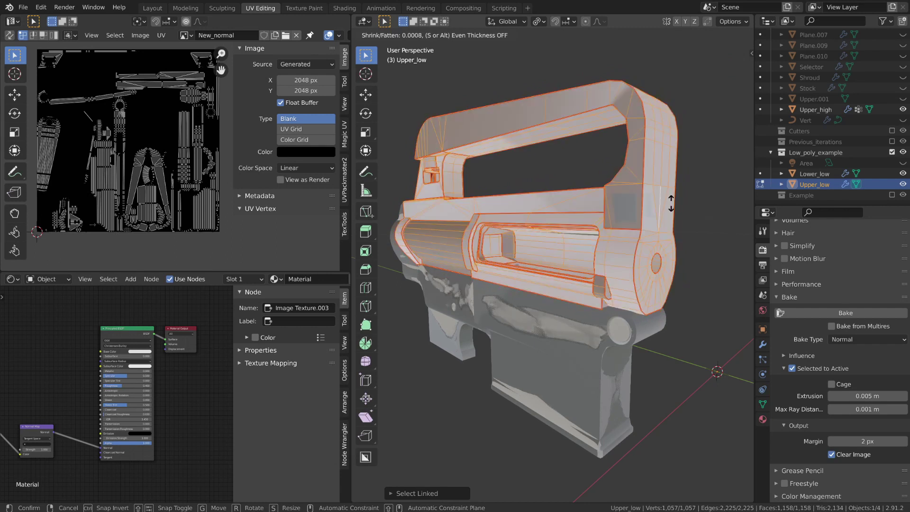
left_click(671, 203)
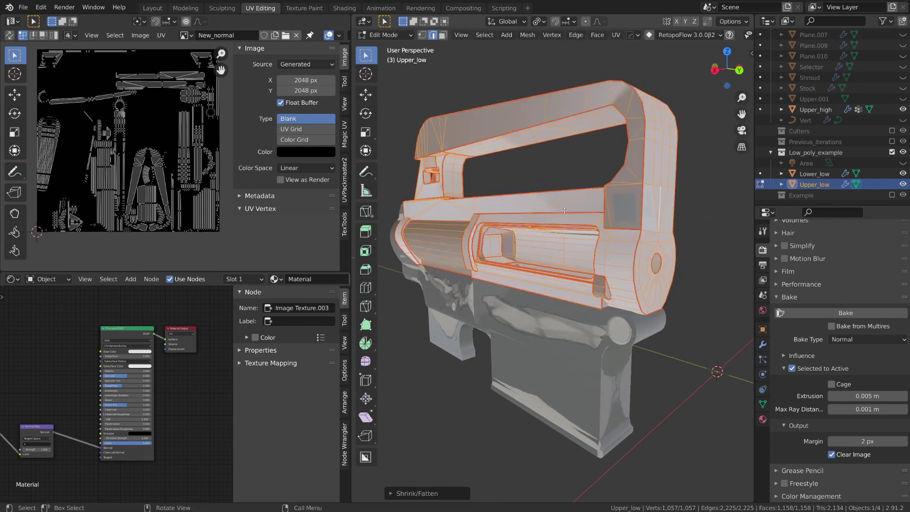
middle_click_drag(562, 210, 627, 168)
scroll(564, 225, "up", 2)
scroll(586, 207, "down", 2)
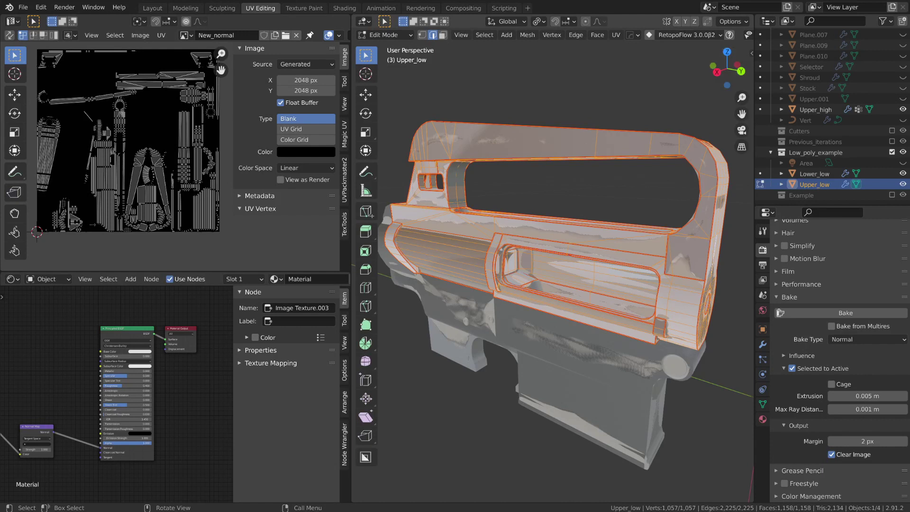
- Turn on the face normals overlay for Upper_low and examine the normal directions from several angles
middle_click_drag(707, 35, 580, 35)
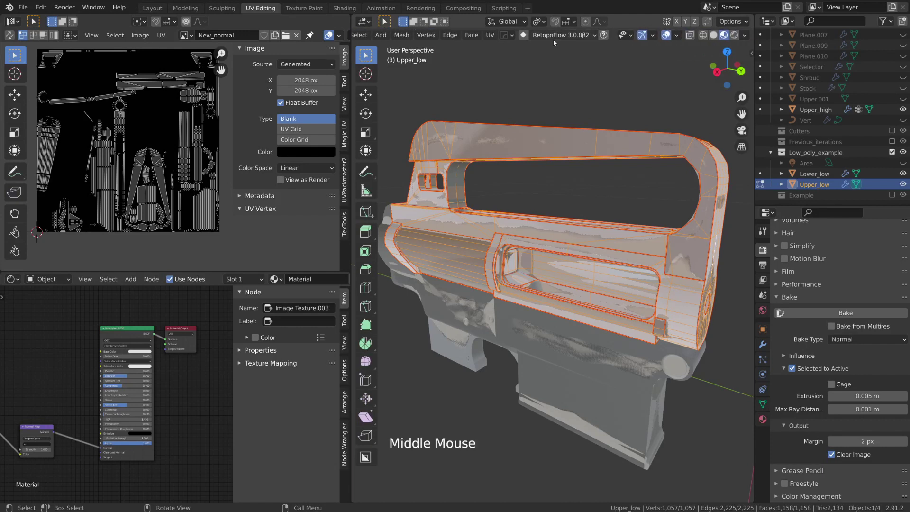
left_click(679, 37)
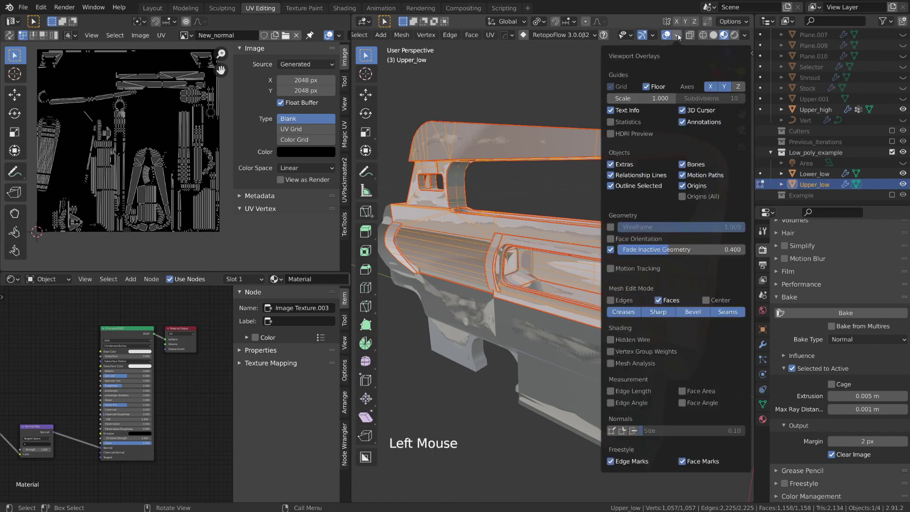
left_click(634, 432)
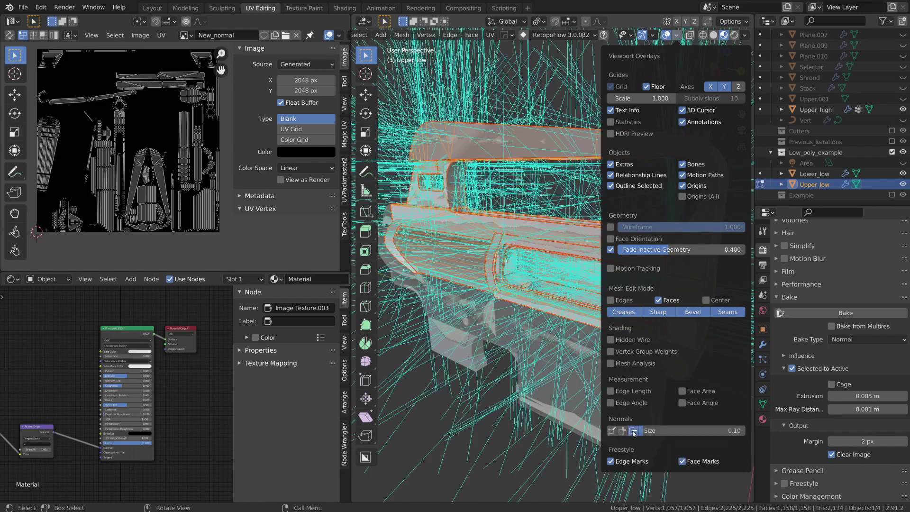
scroll(497, 294, "down", 3)
middle_click_drag(498, 294, 628, 195)
scroll(498, 299, "up", 3)
scroll(627, 194, "down", 2)
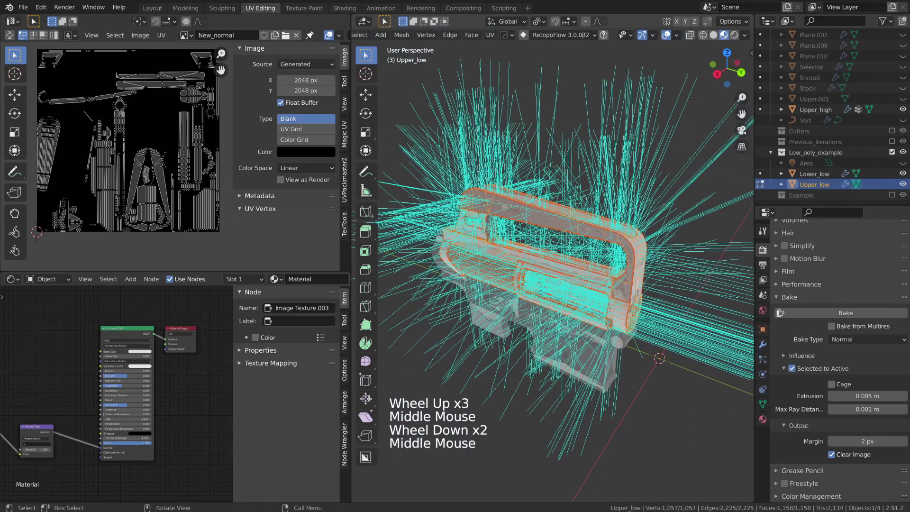
middle_click_drag(627, 321, 578, 299)
scroll(612, 309, "up", 2)
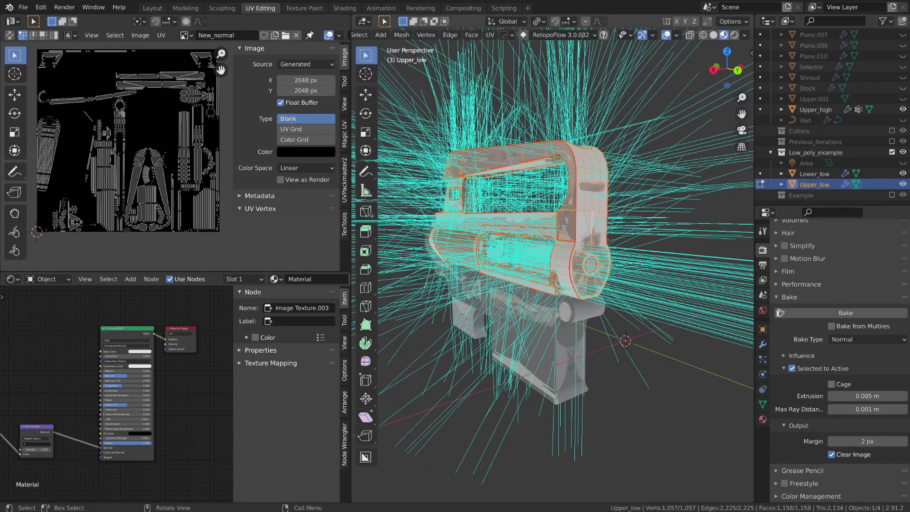
- Set the normals display size to 0.005 and inspect the normals around the carry handle and side openings
left_click(677, 35)
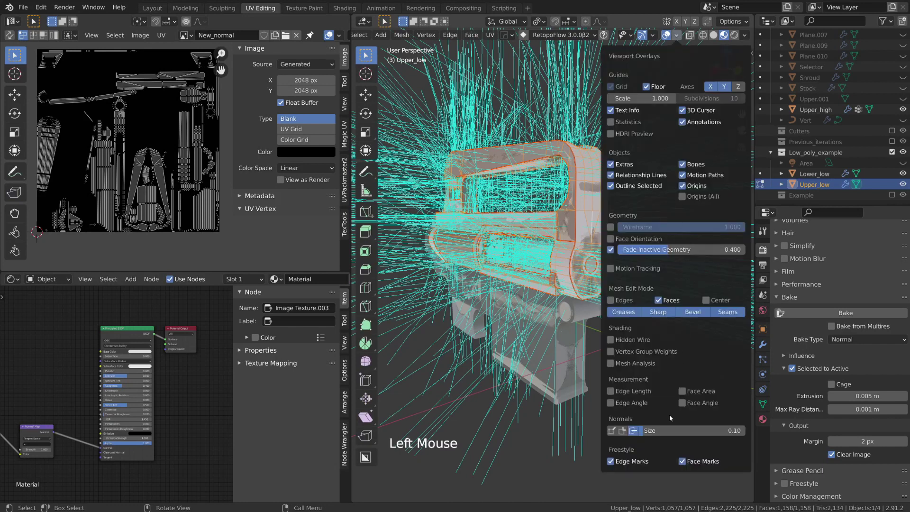
left_click(681, 431)
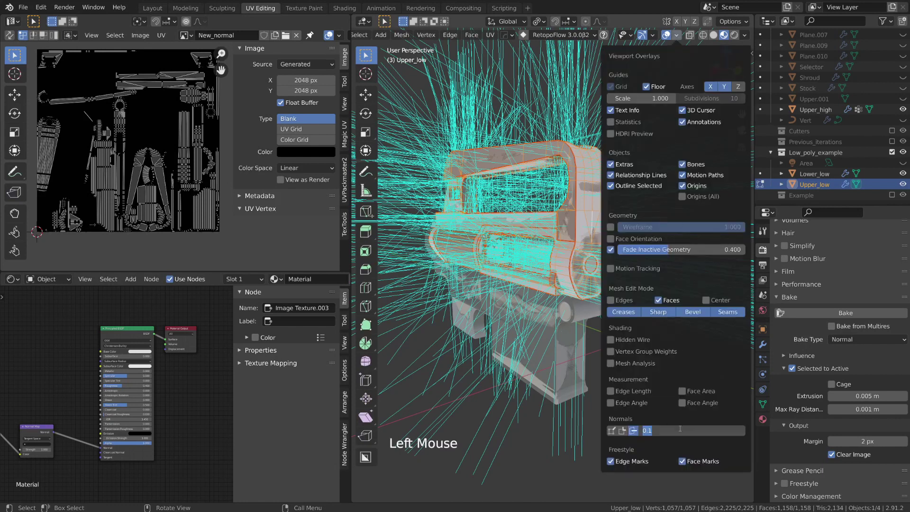
type(".005")
key("Return")
middle_click_drag(545, 237, 554, 214)
scroll(559, 223, "up", 2)
middle_click_drag(554, 214, 654, 275, "ctrl")
scroll(561, 216, "up", 3)
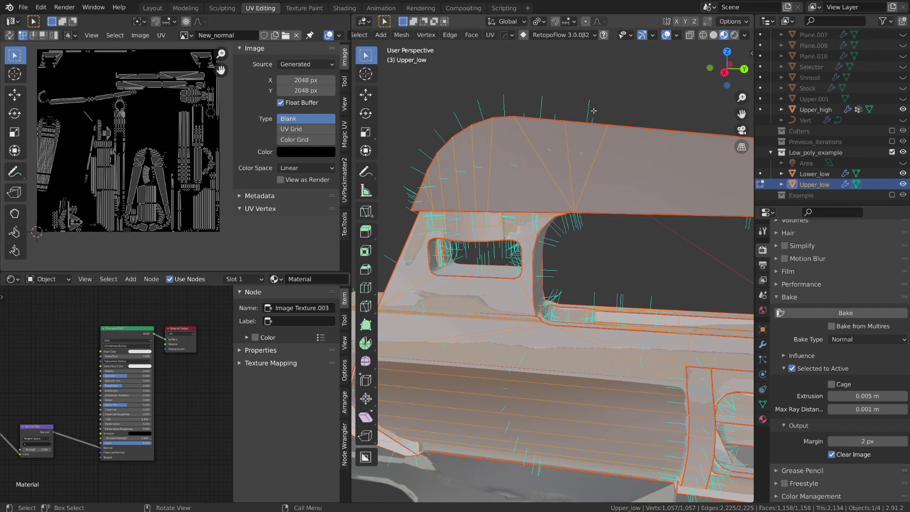
scroll(607, 136, "down", 2)
middle_click_drag(688, 312, 535, 214, "shift")
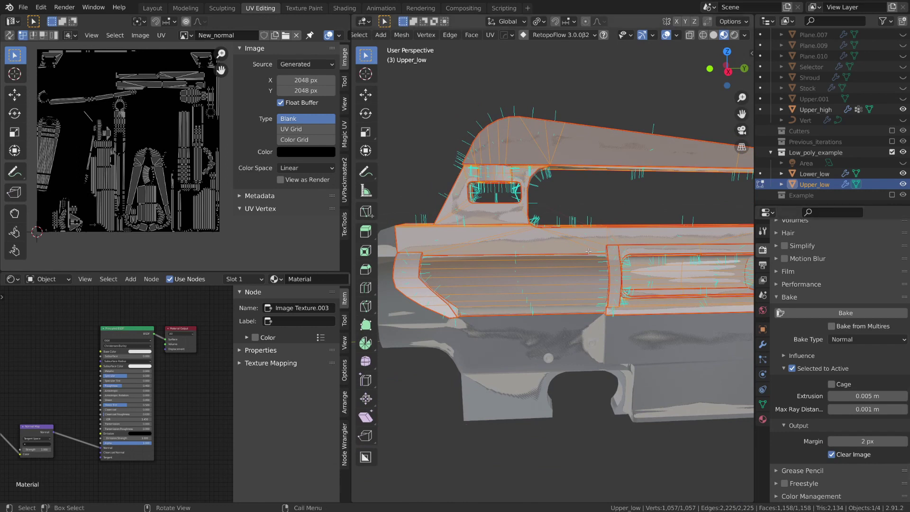
scroll(587, 251, "up", 2)
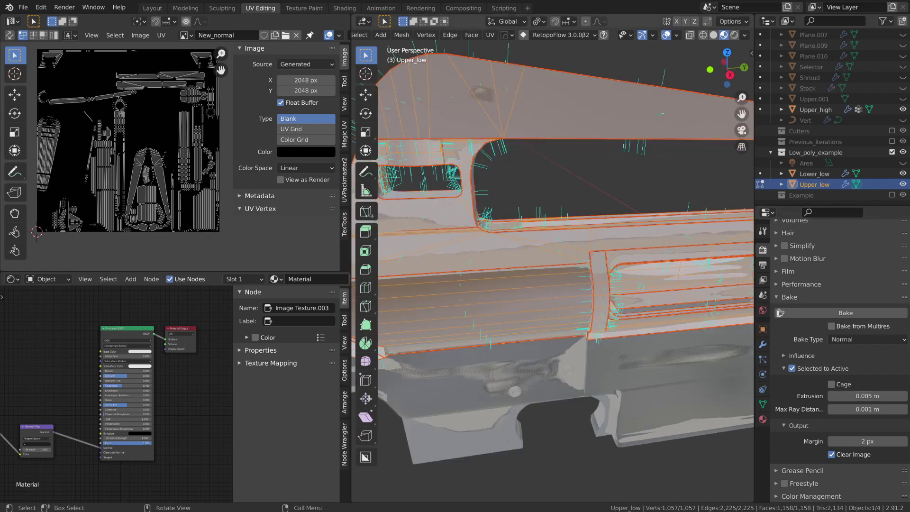
- Return to Object Mode and select Upper_high, adding Upper_low to the selection as the active object
left_click(676, 184)
key("Tab")
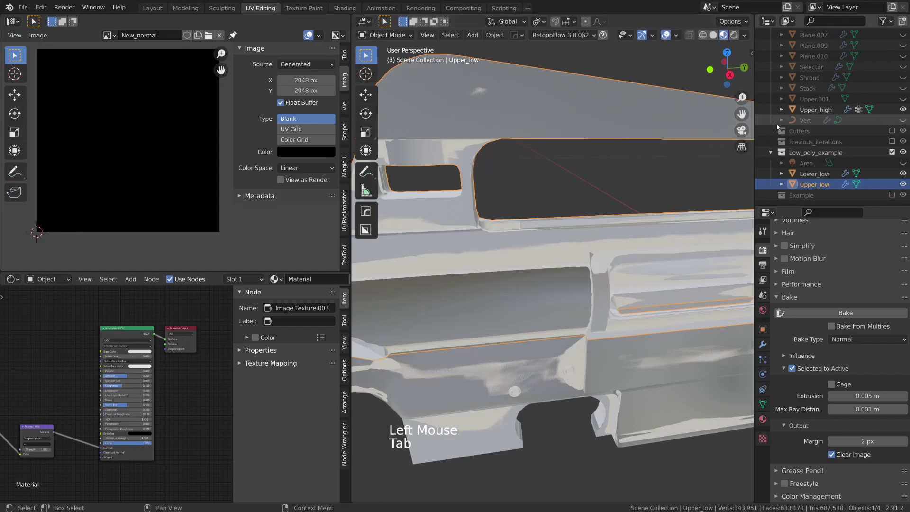
left_click(804, 110)
scroll(659, 161, "down", 2)
middle_click_drag(664, 152, 654, 192)
scroll(688, 185, "up", 1)
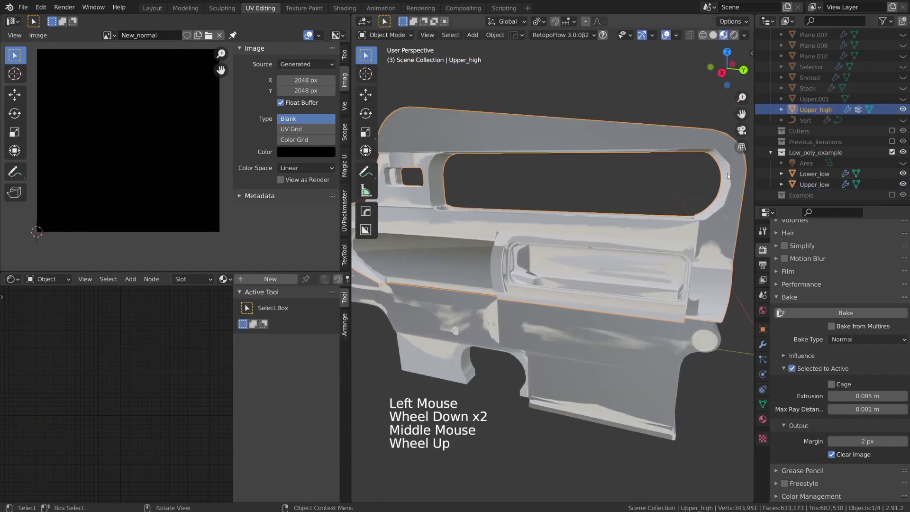
left_click(821, 185, "ctrl")
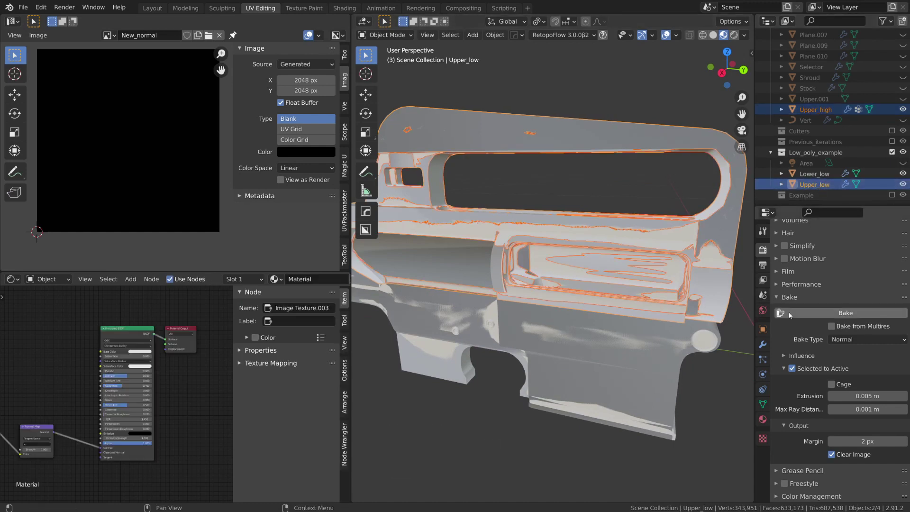
- Bake the Upper_high normals onto Upper_low and inspect the baked New_normal image
left_click(825, 314)
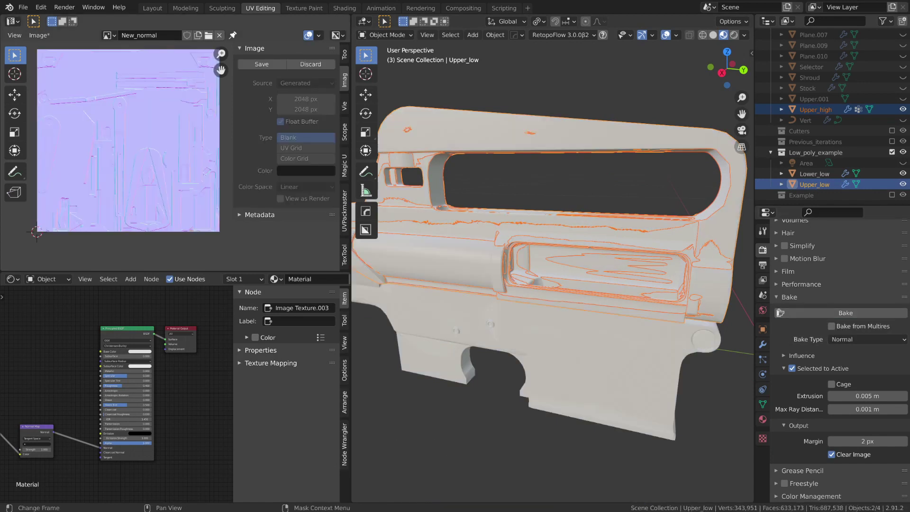
middle_click_drag(166, 147, 124, 111)
scroll(183, 167, "up", 2)
scroll(182, 168, "up", 1)
scroll(124, 111, "down", 4)
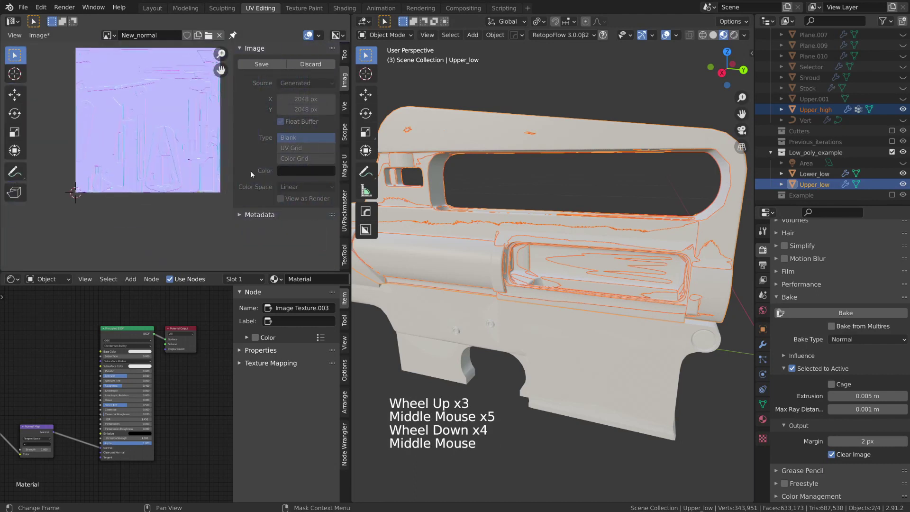
middle_click(708, 153)
- Select Lower_high and add Lower_low to the selection as the active object
scroll(816, 177, "up", 8)
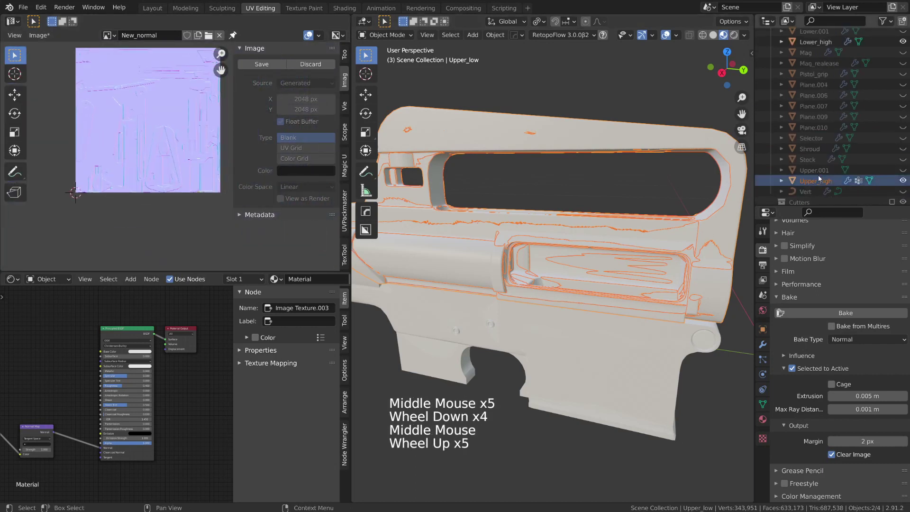
left_click(822, 85)
scroll(550, 266, "down", 1)
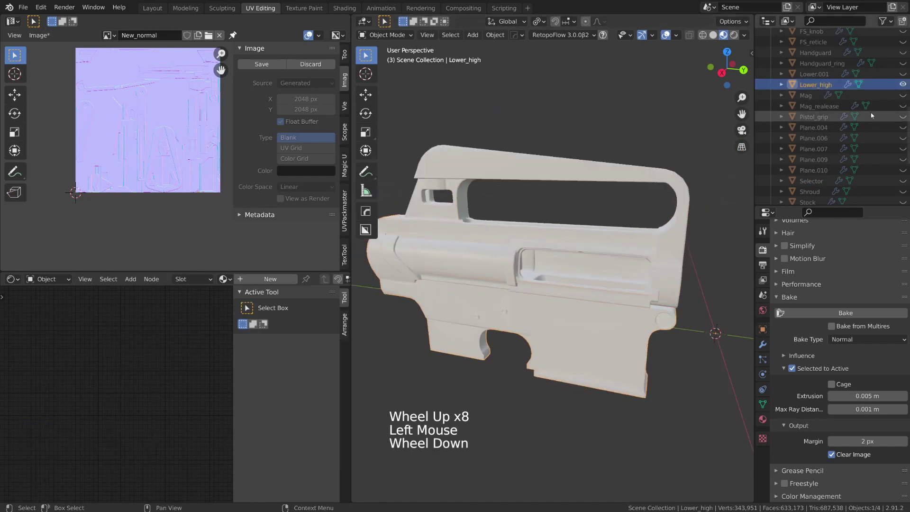
scroll(872, 115, "down", 7)
scroll(871, 115, "down", 5)
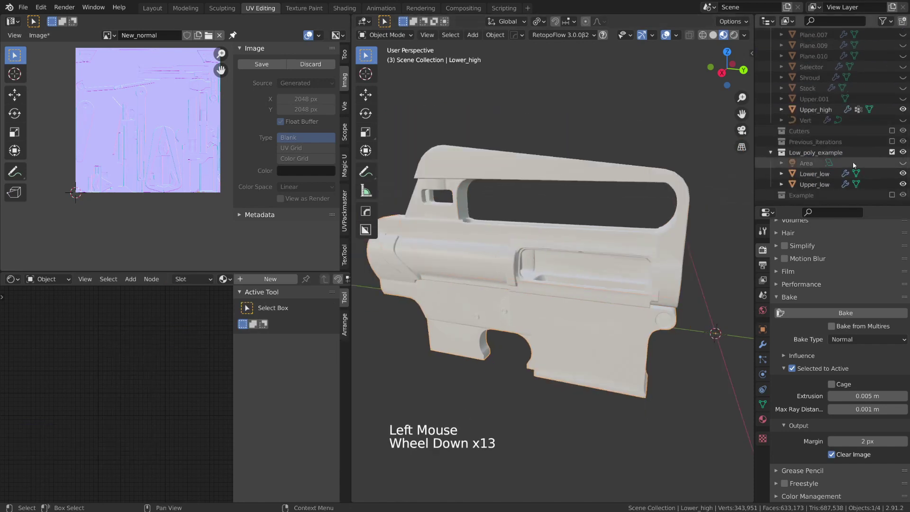
left_click(815, 174, "ctrl")
scroll(849, 332, "down", 4)
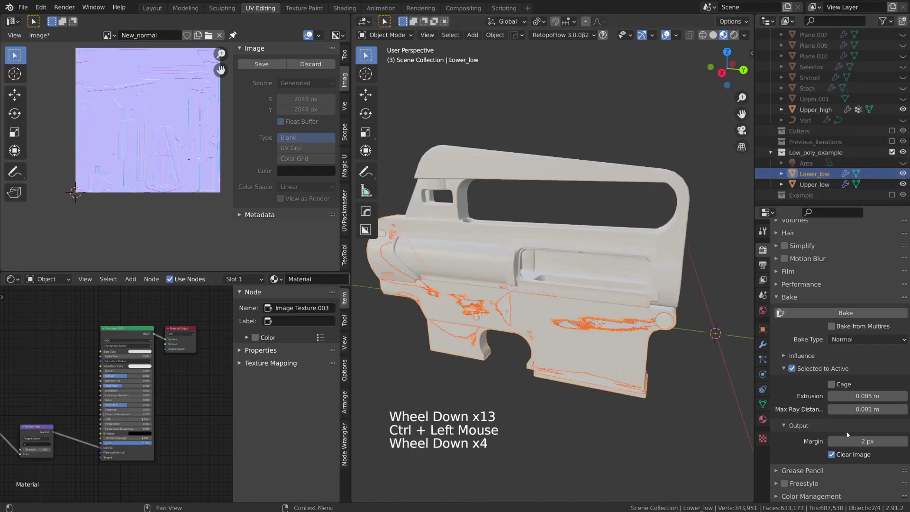
- Turn off Clear Image and bake the Lower_low normals into the same New_normal image
left_click(832, 454)
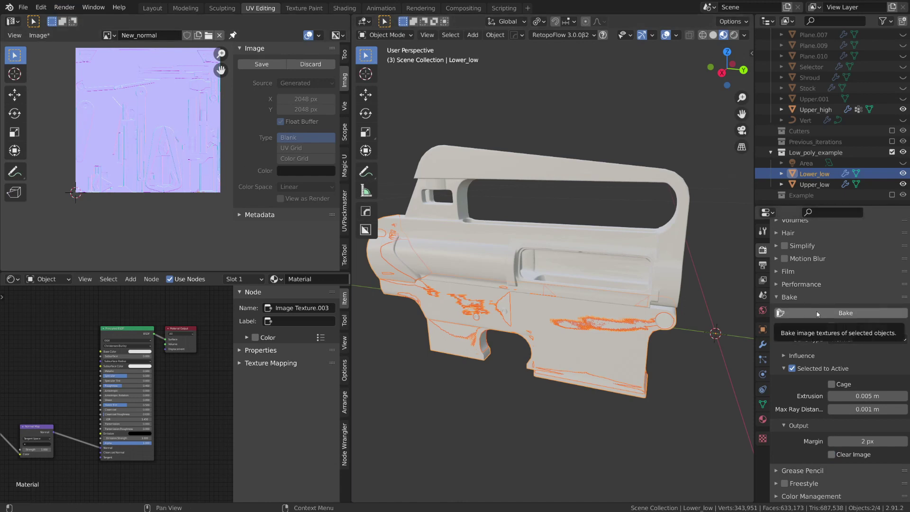
scroll(143, 161, "up", 1)
middle_click_drag(147, 157, 151, 120)
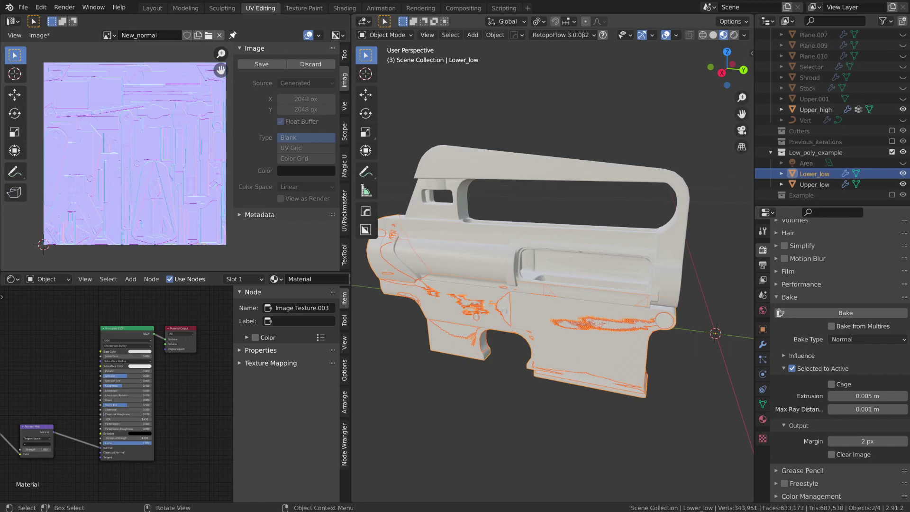
- Deselect everything and hide the Upper_high and Lower_high meshes
left_click(546, 450)
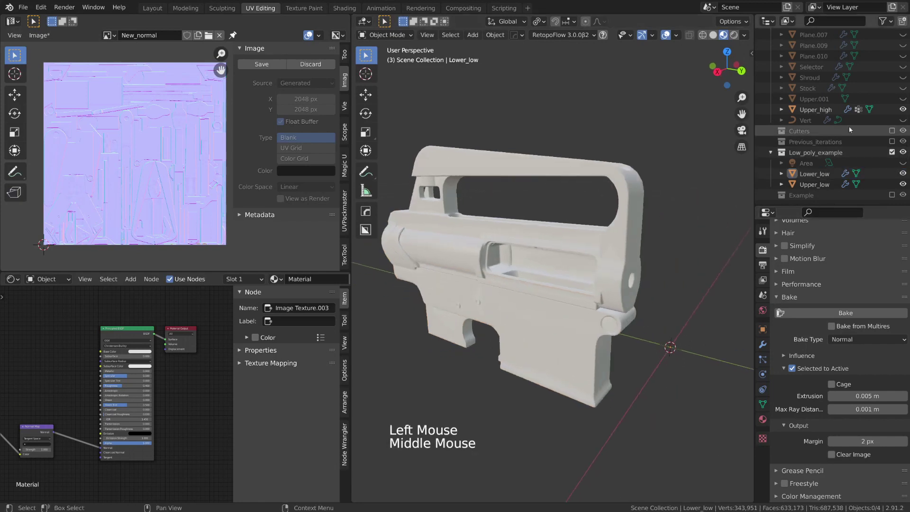
left_click(881, 115)
scroll(883, 114, "up", 8)
left_click(903, 85)
- Examine the baked normals on the low-poly receiver from several angles, comparing with the wireframe display
middle_click_drag(521, 237, 593, 237)
scroll(494, 208, "up", 4)
middle_click_drag(592, 237, 690, 269, "shift")
scroll(616, 260, "up", 4)
middle_click_drag(616, 261, 540, 254)
scroll(634, 246, "down", 7)
middle_click_drag(634, 246, 593, 237)
middle_click_drag(593, 237, 503, 223, "shift")
scroll(535, 237, "up", 4)
scroll(523, 248, "down", 4)
middle_click_drag(502, 223, 574, 206, "shift")
scroll(510, 224, "up", 7)
scroll(599, 205, "down", 5)
scroll(564, 204, "down", 2)
mouse_move(574, 206)
middle_mouse_down("shift")
mouse_move(624, 225)
mouse_move(564, 238)
middle_mouse_up("shift")
key("shift+z")
key("shift+z")
key("shift+z")
key("shift+z")
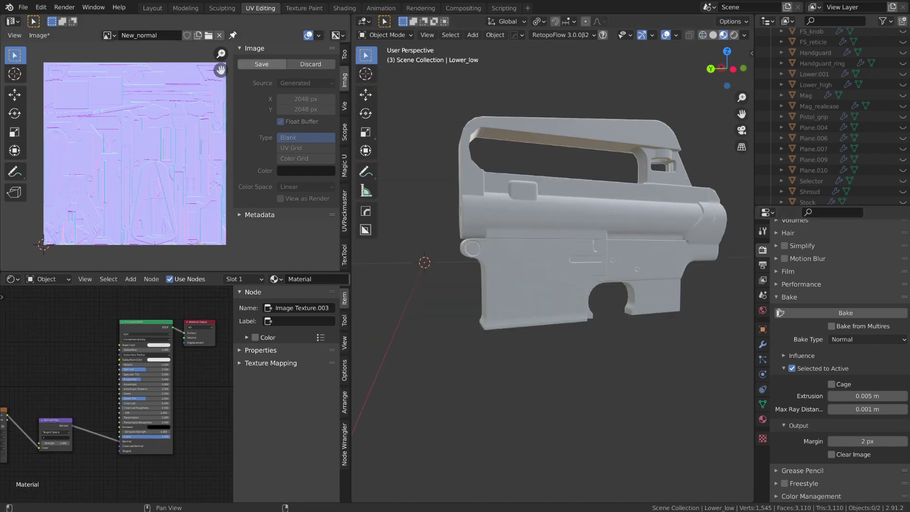
- Save the baked New_normal image and inspect the pin details on the side of the lower receiver
left_click(255, 65)
middle_click_drag(512, 266, 517, 300)
scroll(564, 280, "up", 2)
scroll(537, 292, "up", 3)
scroll(517, 300, "up", 2)
scroll(518, 294, "down", 1)
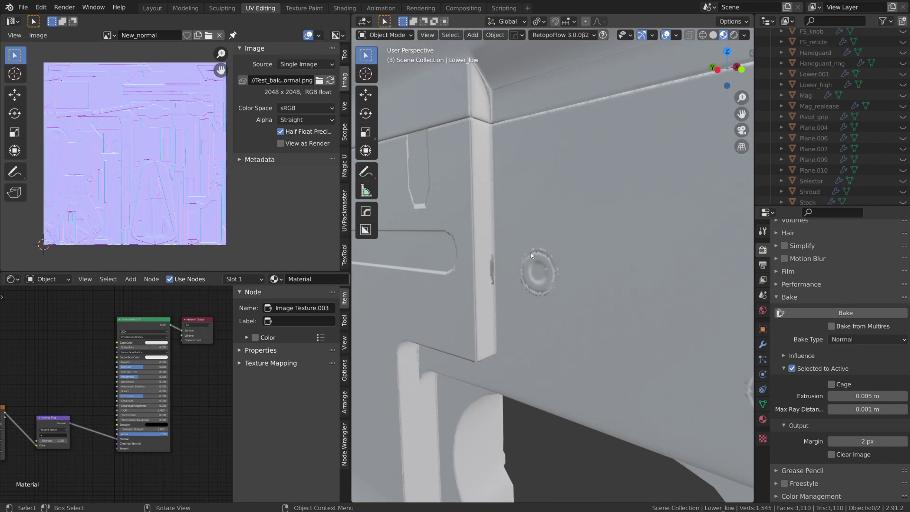
scroll(498, 280, "down", 1)
middle_click_drag(540, 274, 542, 272)
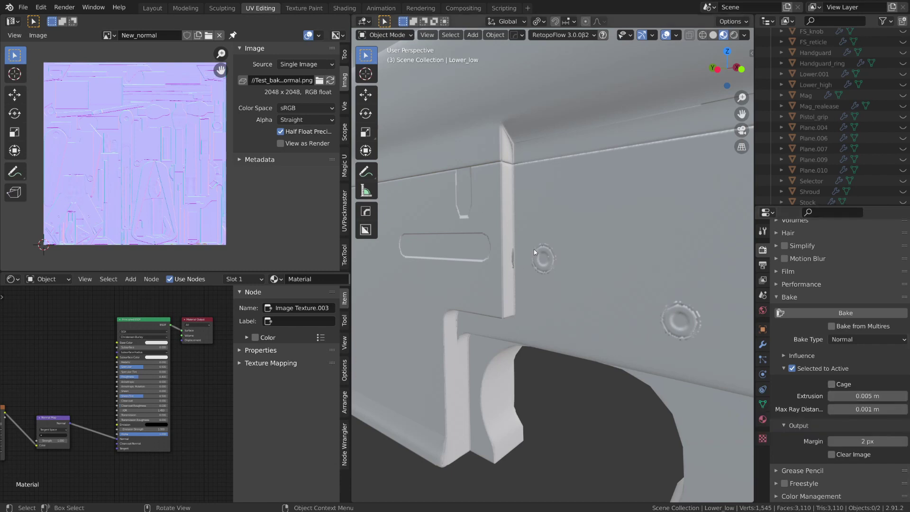
- Switch to the Texture Paint workspace and activate the Smear brush with its settings displayed
left_click(312, 8)
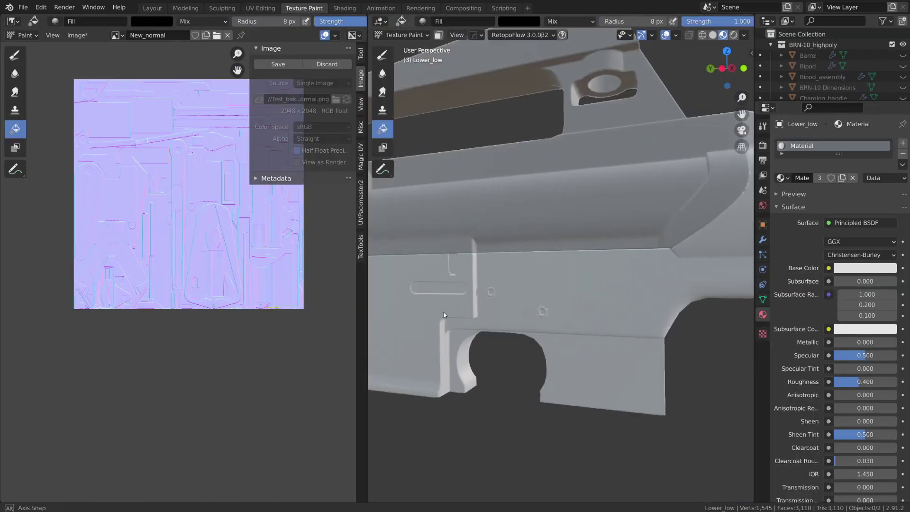
mouse_move(446, 313)
middle_mouse_down()
mouse_move(477, 314)
mouse_move(467, 315)
middle_mouse_up()
scroll(295, 337, "up", 6)
scroll(198, 291, "up", 4)
left_click(15, 91)
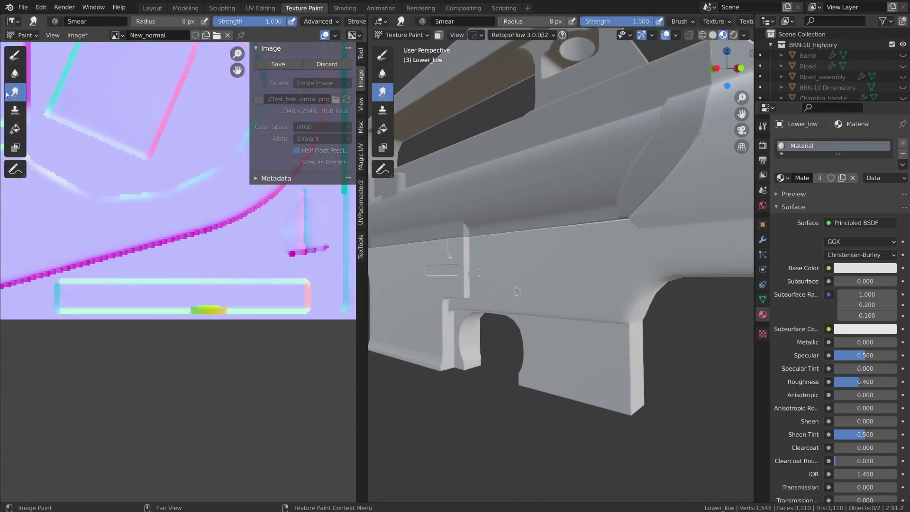
left_click(763, 127)
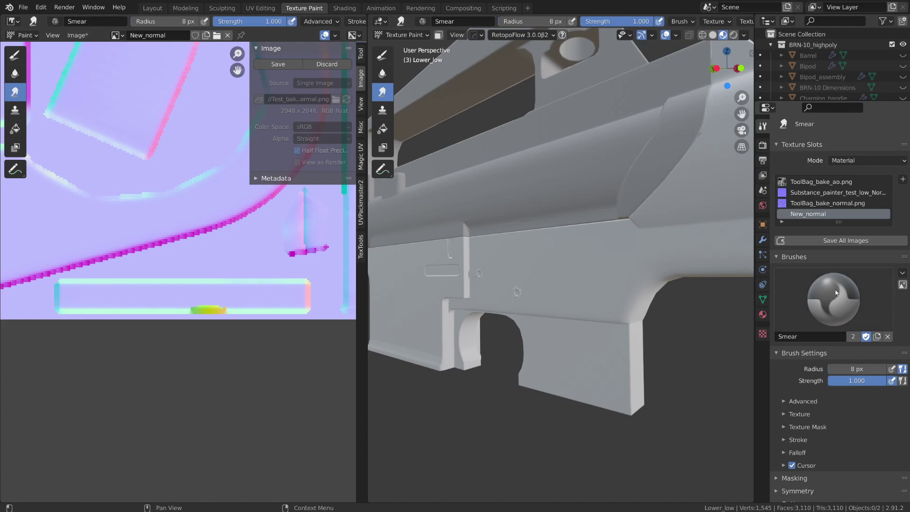
- Smear away the yellow artifact on the lower edge of the long rectangular UV island in New_normal
left_click_drag(184, 311, 229, 307)
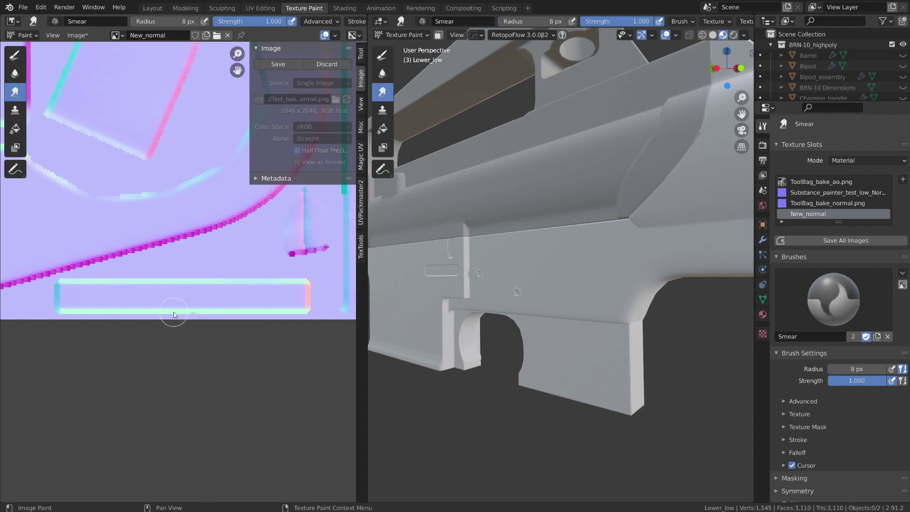
scroll(146, 365, "down", 3)
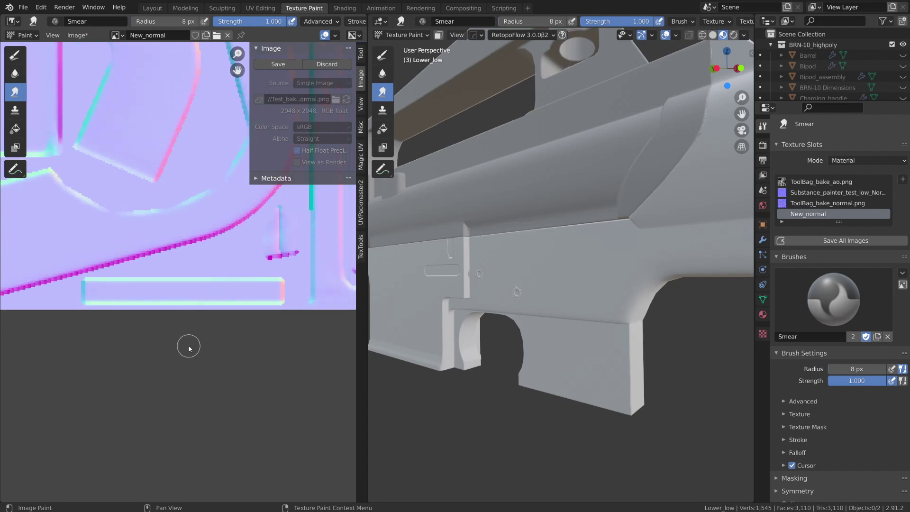
mouse_move(189, 346)
middle_mouse_down()
mouse_move(26, 342)
mouse_move(104, 256)
mouse_move(171, 299)
middle_mouse_up()
scroll(192, 305, "up", 5)
mouse_move(189, 275)
left_mouse_down()
mouse_move(189, 314)
mouse_move(188, 299)
left_mouse_up()
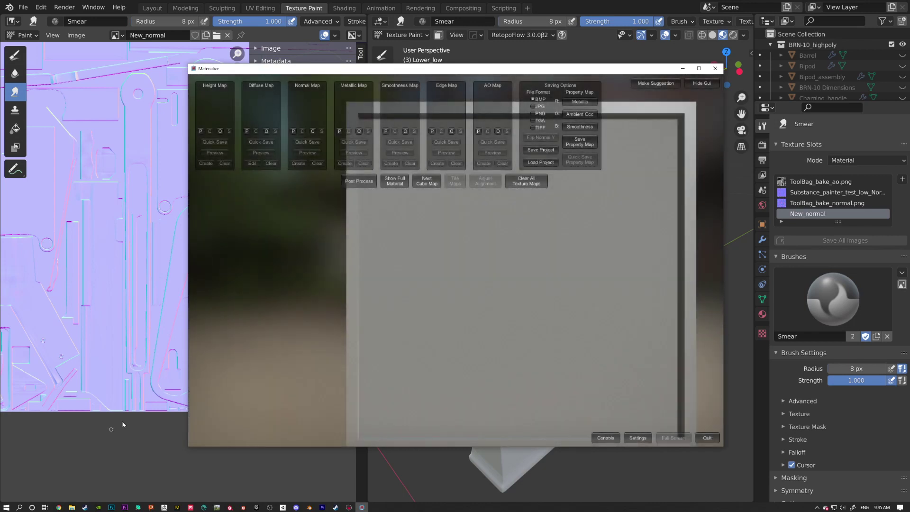
- In Materialize, load the baked normal map and generate a height map from it
left_click(313, 130)
double_click(430, 250)
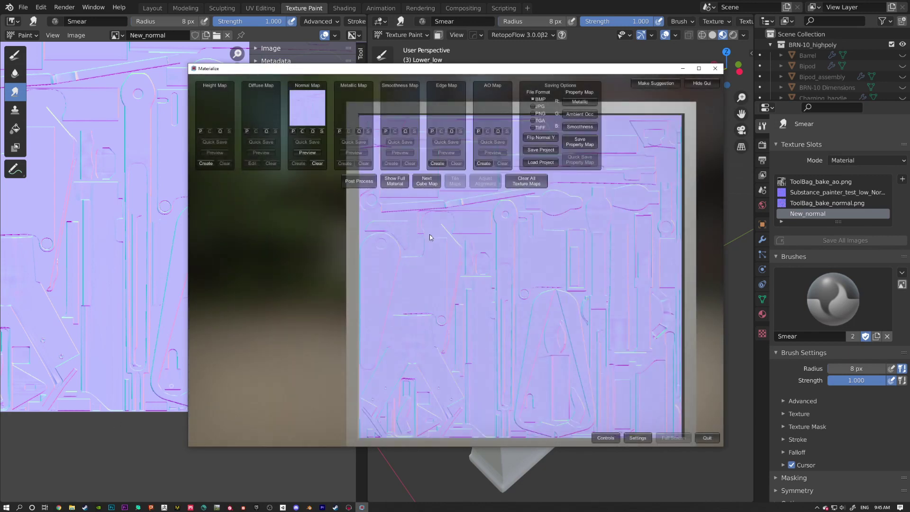
left_click(208, 166)
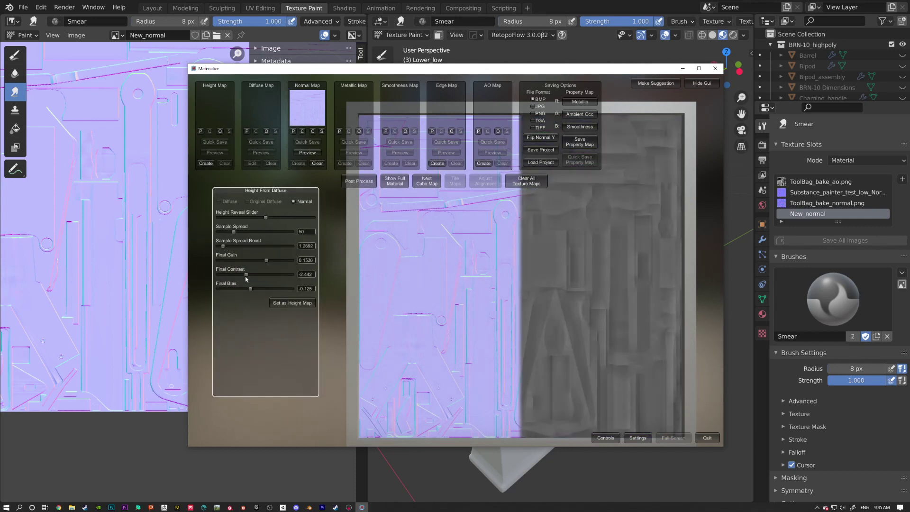
left_click(303, 301)
- Create an edge map from the normal map and start an AO map, raising its AO Power
left_click(438, 163)
left_click(279, 358)
left_click(484, 163)
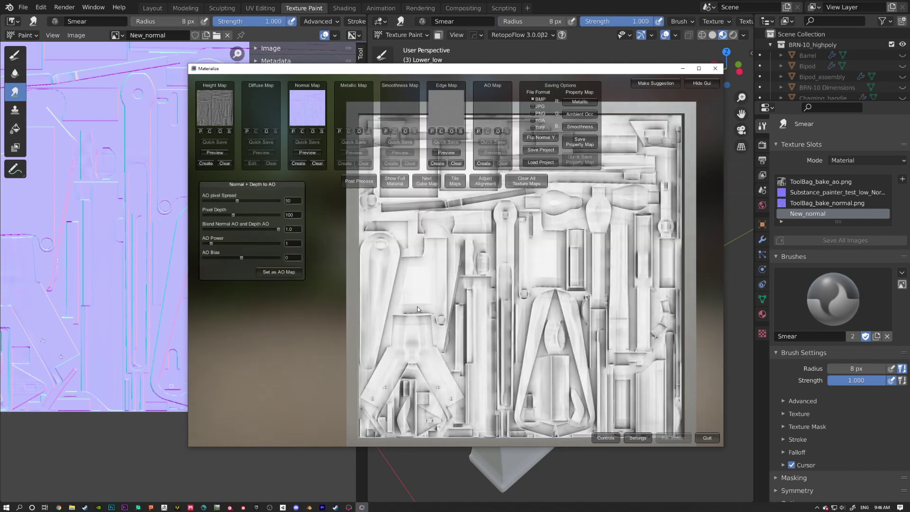
left_click_drag(209, 243, 239, 258)
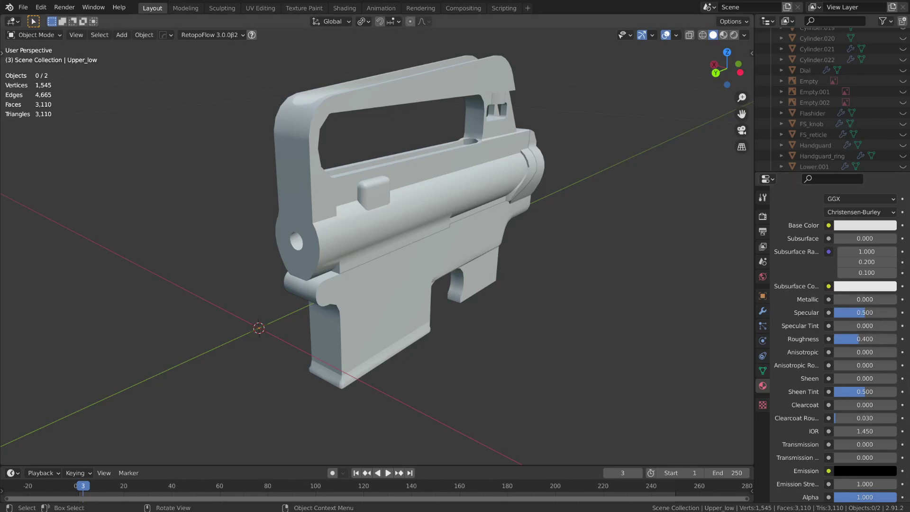
- In Blender's Layout workspace, check the object name of the upper receiver and clear the selection
middle_click_drag(474, 194, 486, 191)
left_click(486, 178)
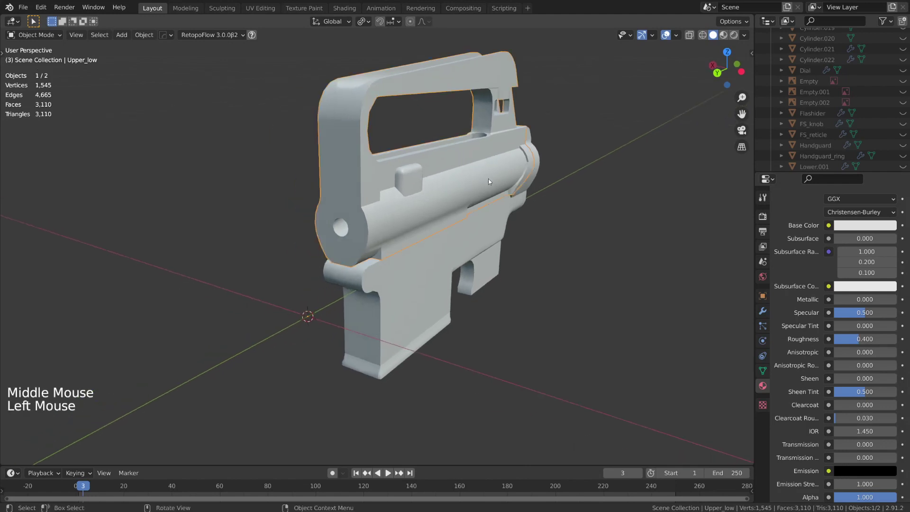
key("F2")
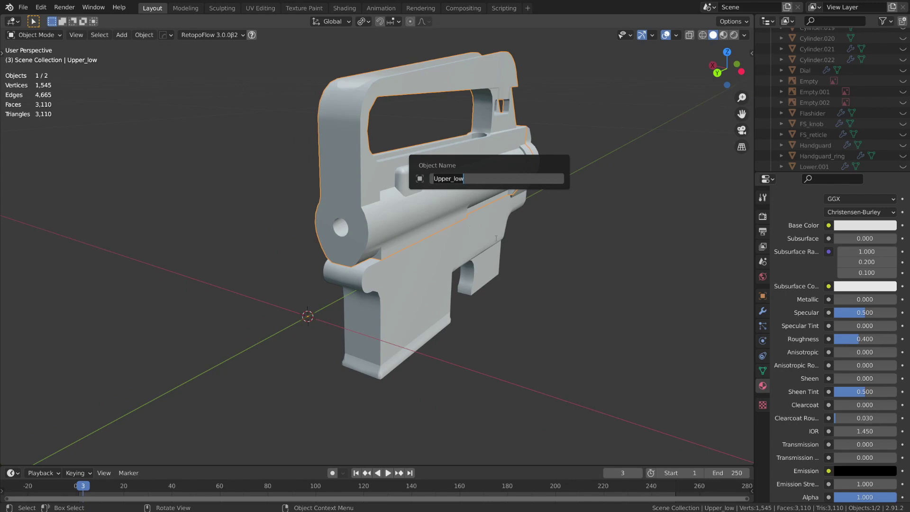
middle_click_drag(530, 268, 379, 252)
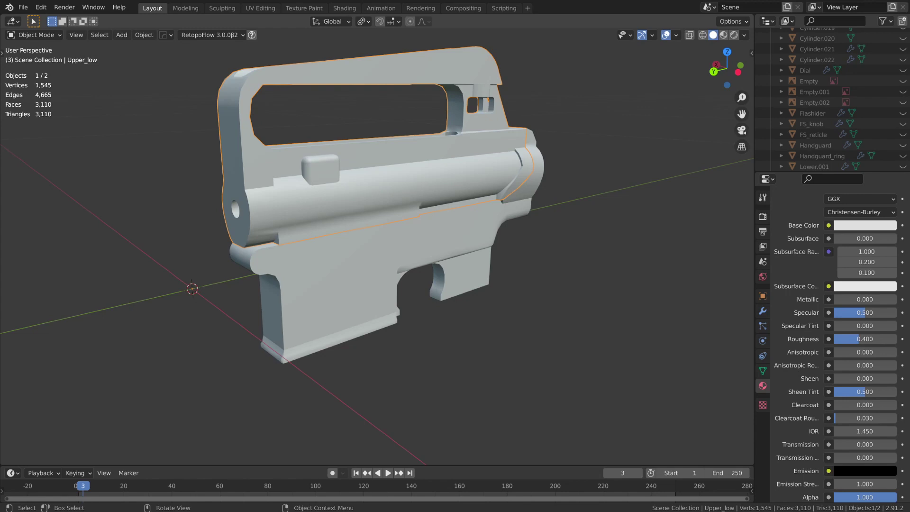
middle_click_drag(644, 308, 638, 334)
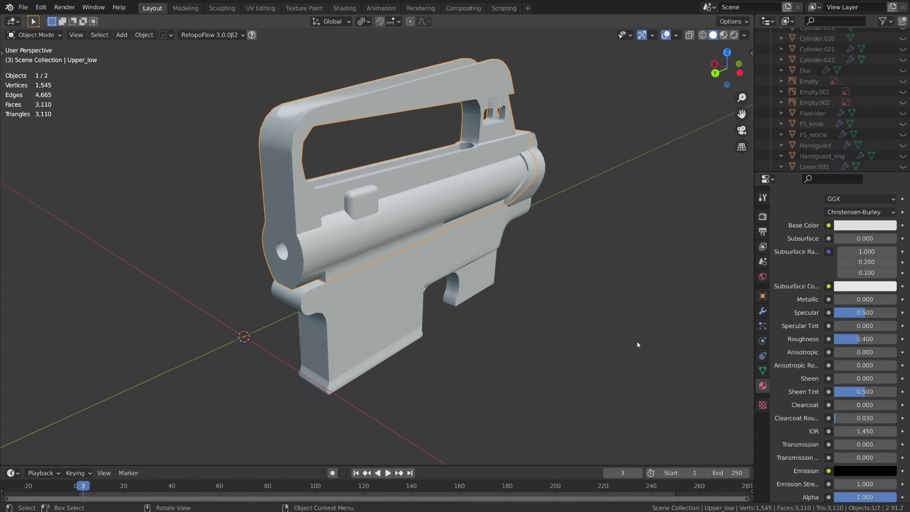
double_click(646, 265)
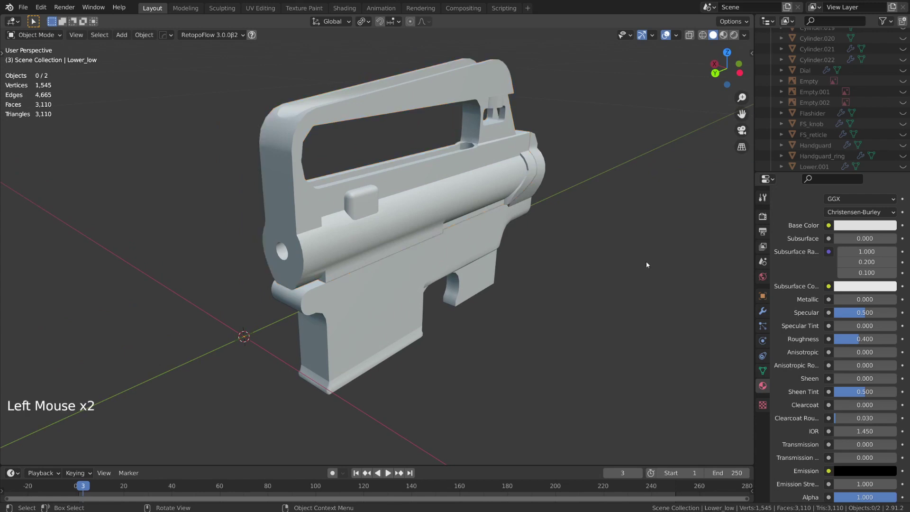
- Select Upper_low and Lower_low, open the Wavefront OBJ export for them and expand its geometry options
left_click(517, 204)
left_click(488, 260, "shift")
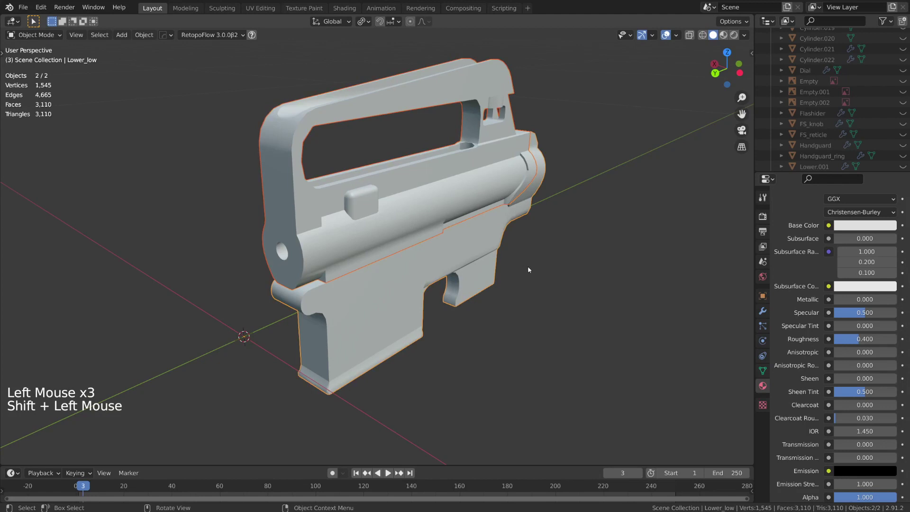
key("ctrl+s")
mouse_move(537, 330)
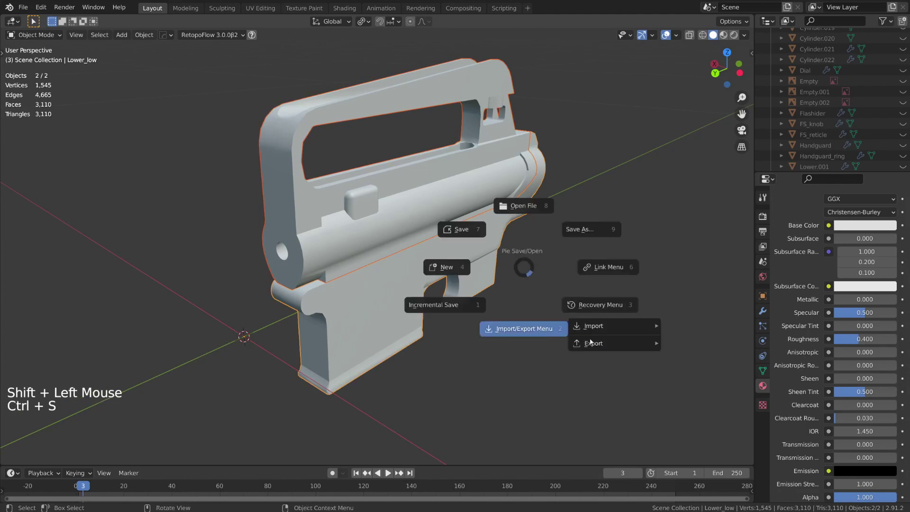
mouse_move(603, 345)
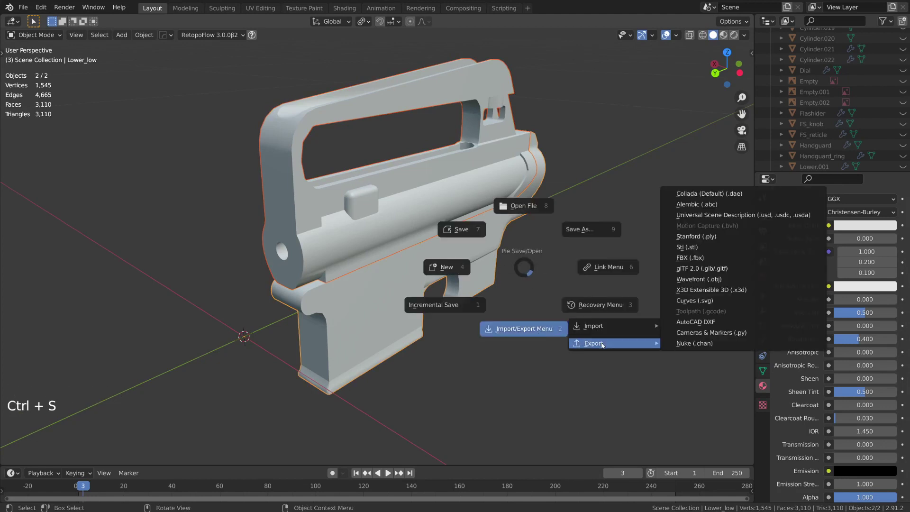
left_click(710, 280)
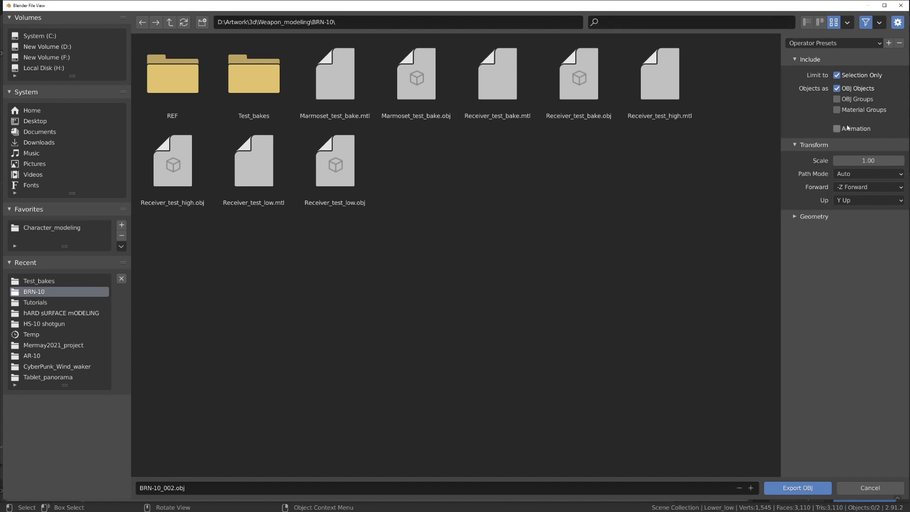
left_click(813, 218)
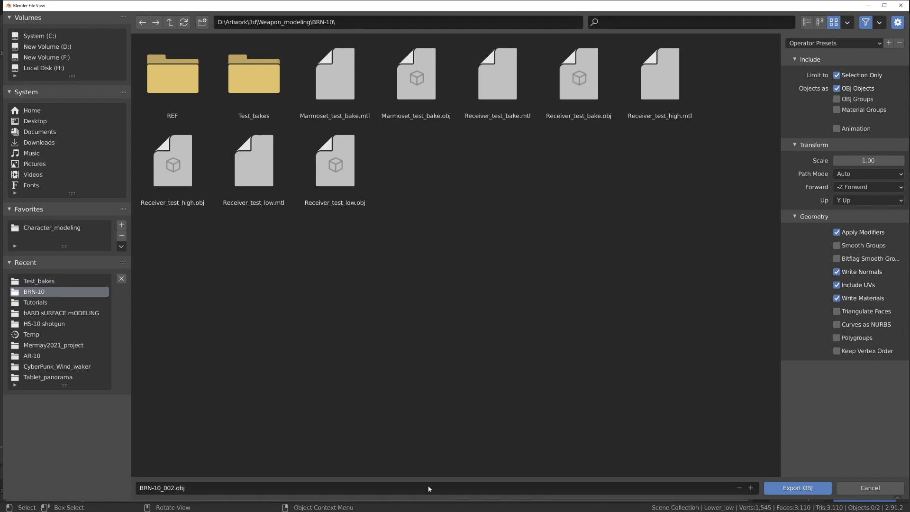
left_click(223, 488)
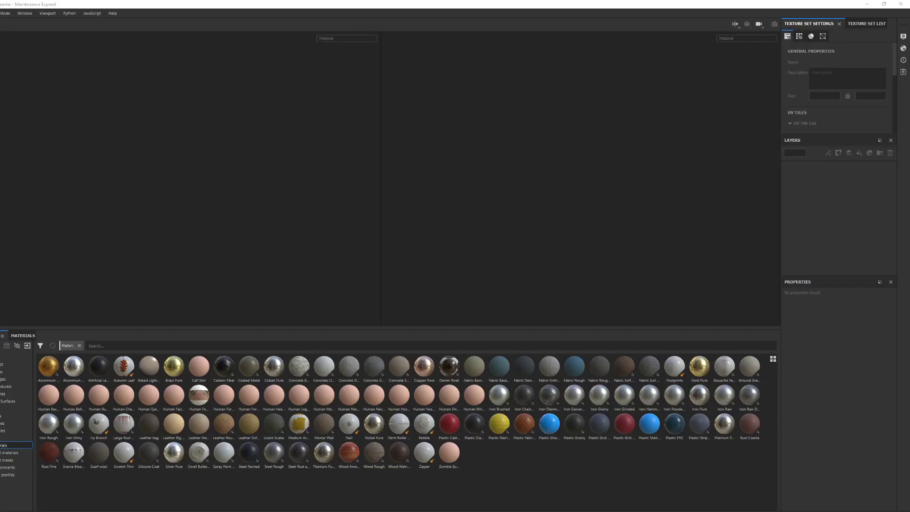
- In Substance Painter, create a PBR - Metallic Roughness project from the low-poly receiver at 2048 document resolution and set its normal map format
key("alt+f")
key("Down")
key("Down")
key("Right")
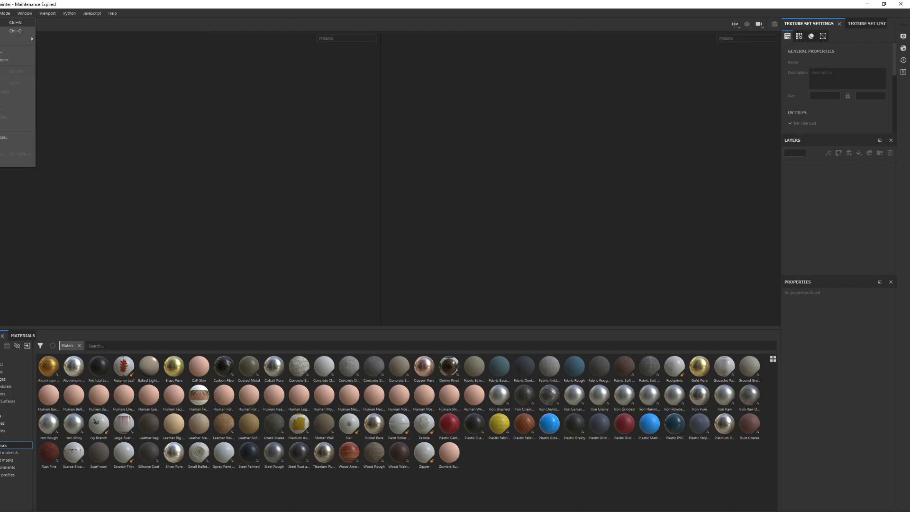
left_click(1, 22)
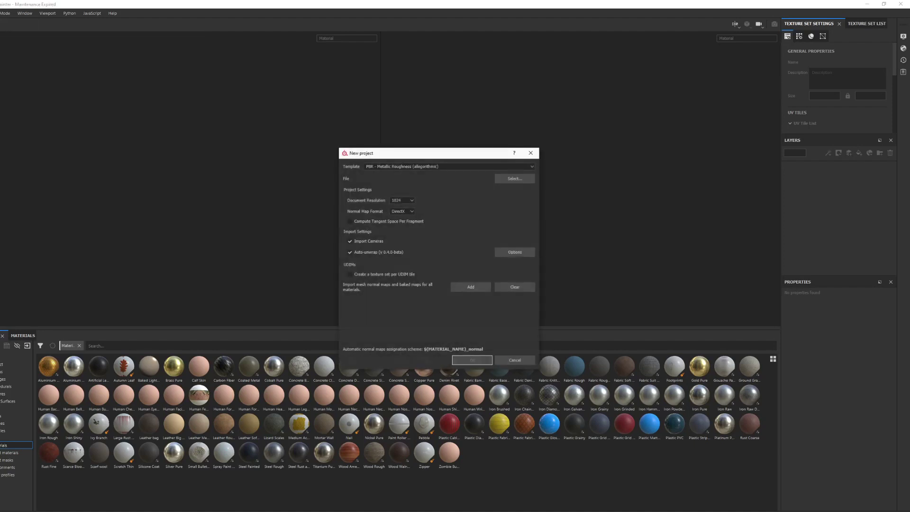
left_click(404, 199)
left_click(403, 231)
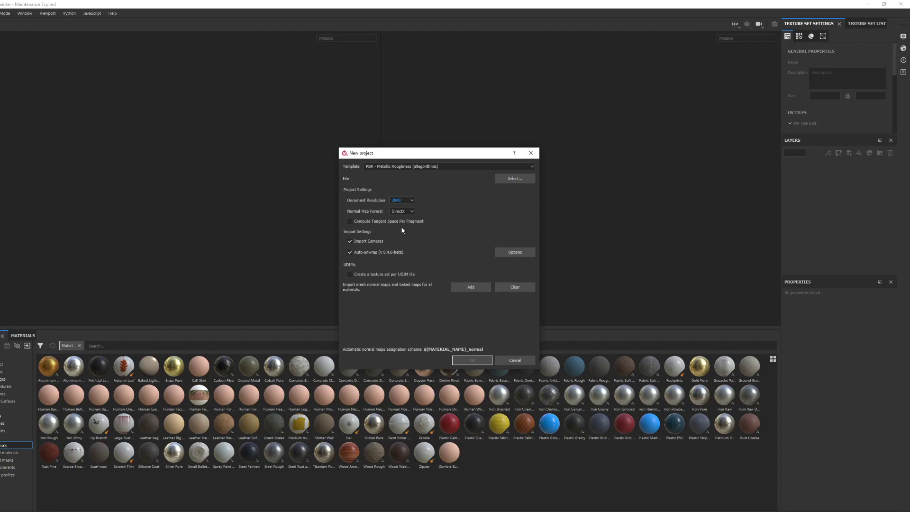
left_click(408, 210)
left_click(403, 224)
left_click(474, 360)
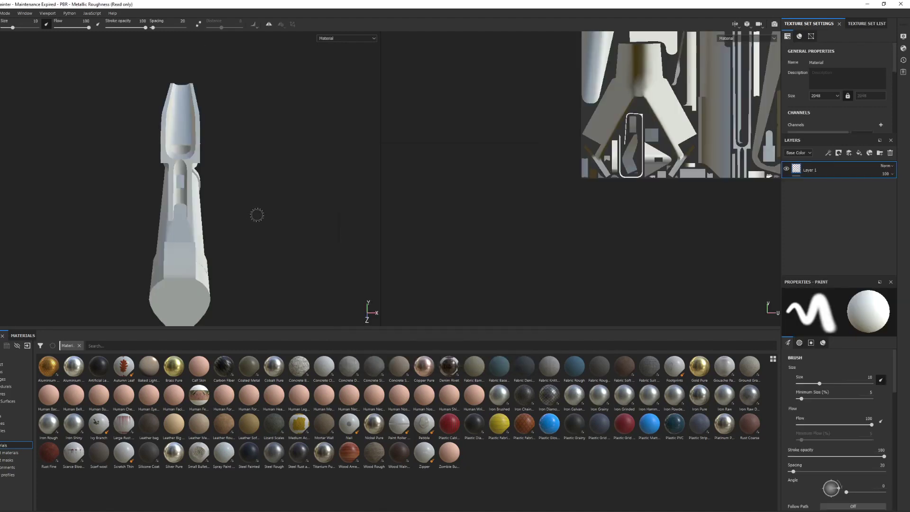
- Open the mesh map baking settings for the receiver's texture set and set the output size to 2048
left_click_drag(256, 213, 190, 199, "alt")
scroll(114, 180, "up", 5, "alt")
left_click_drag(114, 180, 311, 237, "alt")
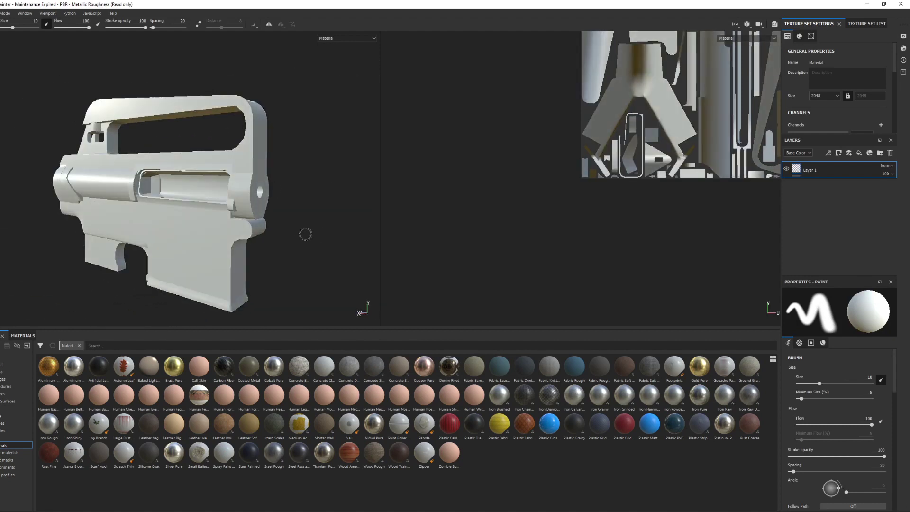
key("f")
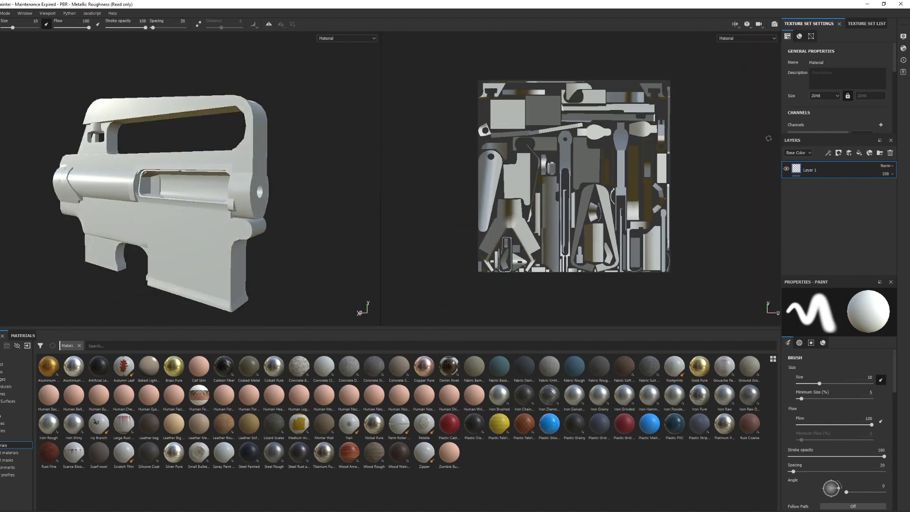
scroll(834, 86, "down", 2)
left_click_drag(834, 135, 835, 369)
left_click_drag(831, 188, 835, 276)
left_click(865, 199)
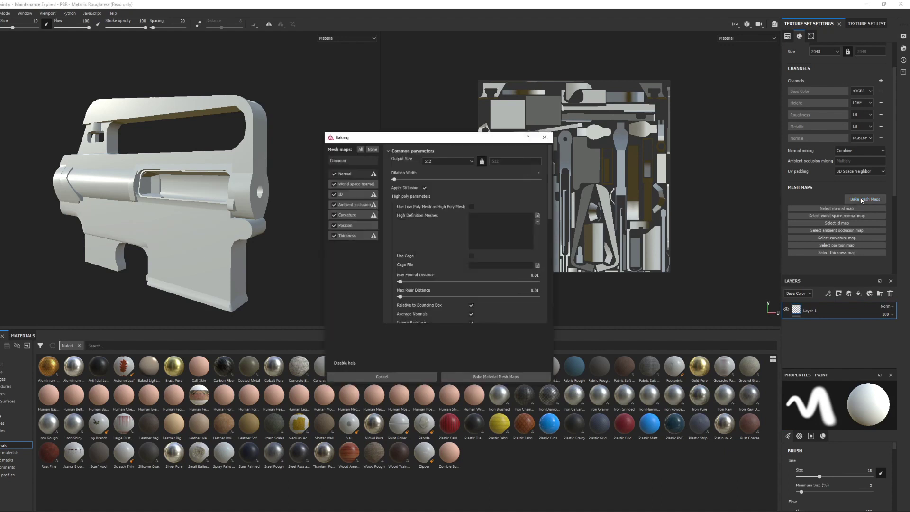
left_click(448, 161)
left_click(444, 201)
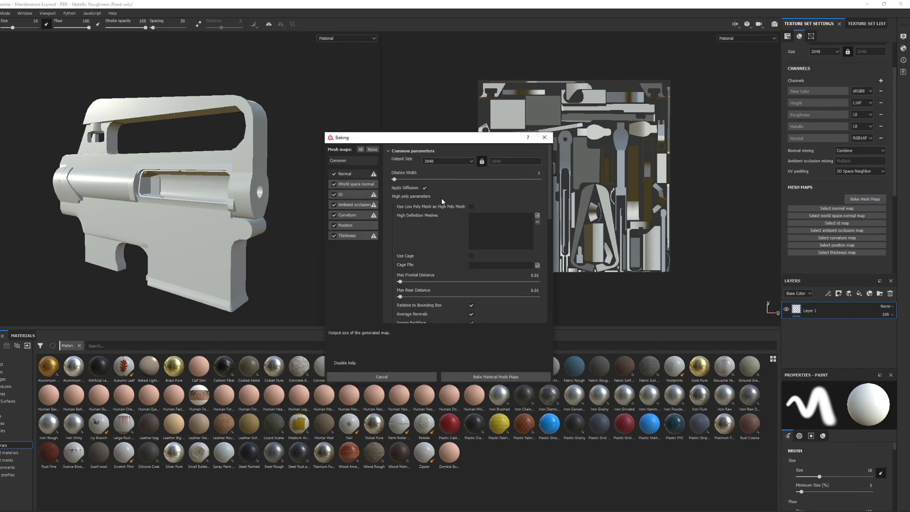
- Load the high-poly receiver as the high definition mesh and leave only the Normal map enabled for baking
left_click(537, 216)
left_click(576, 204)
left_click(696, 397)
left_click(334, 184)
left_click(333, 194)
left_click(334, 204)
left_click(334, 215)
left_click(334, 225)
left_click(334, 235)
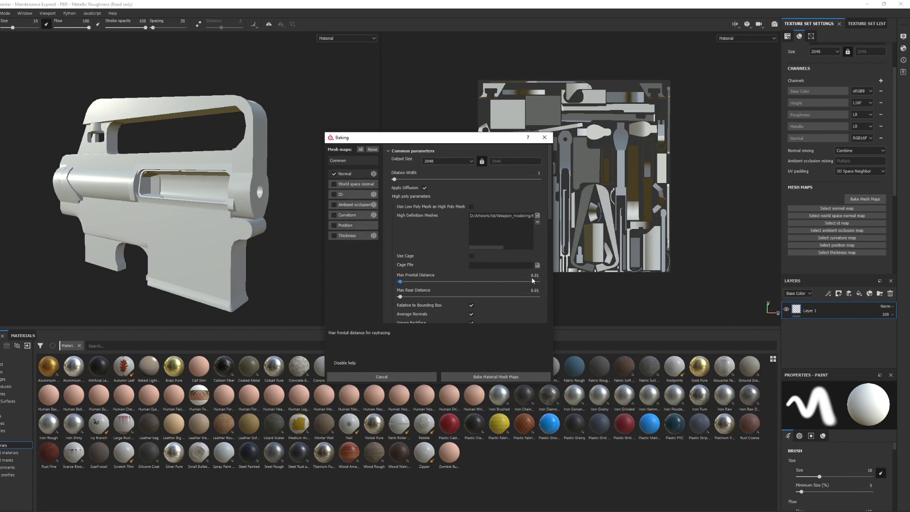
- Set the bake to match By Mesh Name with Subsampling 8x8 antialiasing
scroll(448, 228, "down", 2)
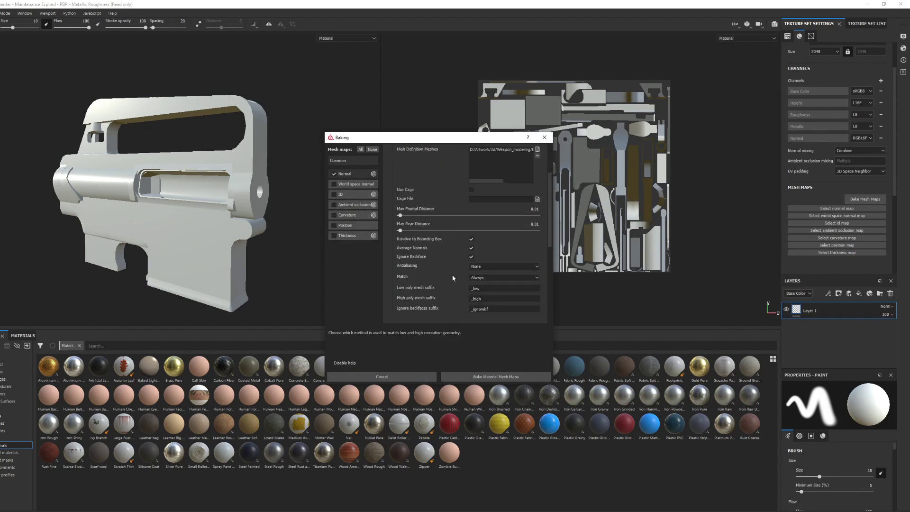
left_click(486, 278)
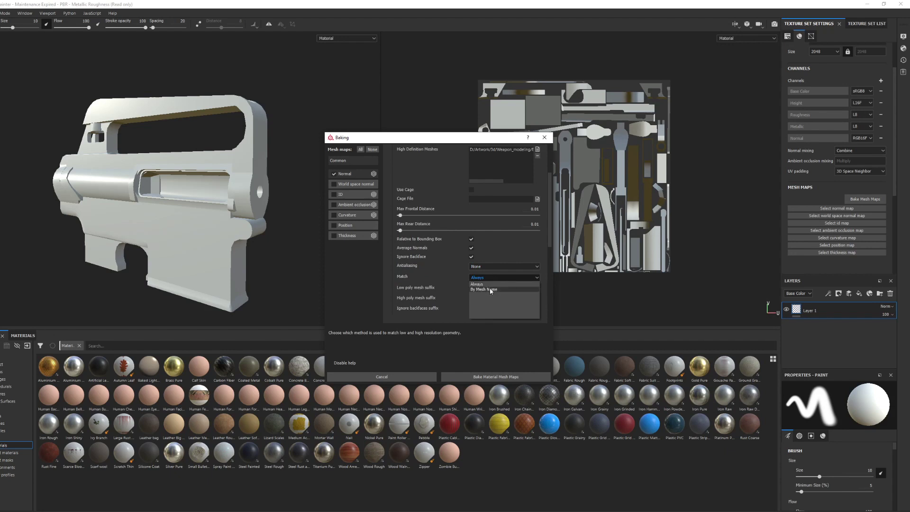
left_click(491, 290)
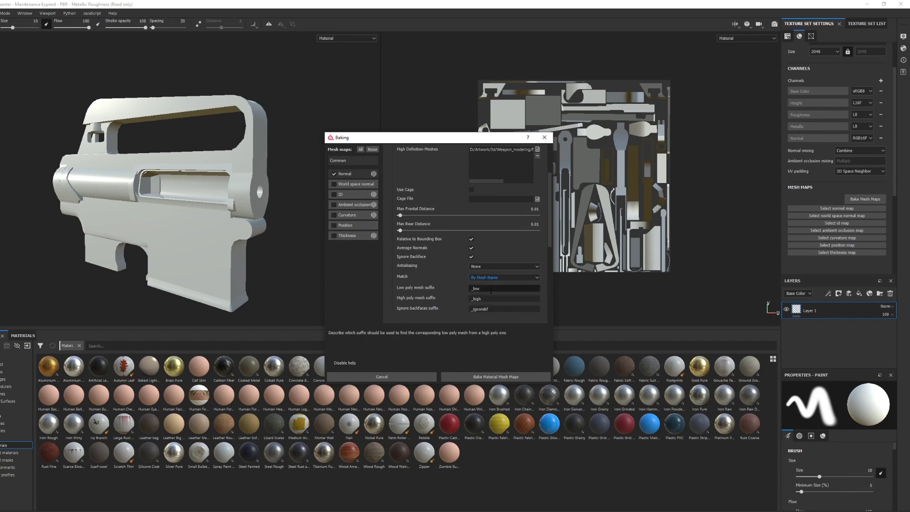
left_click(482, 267)
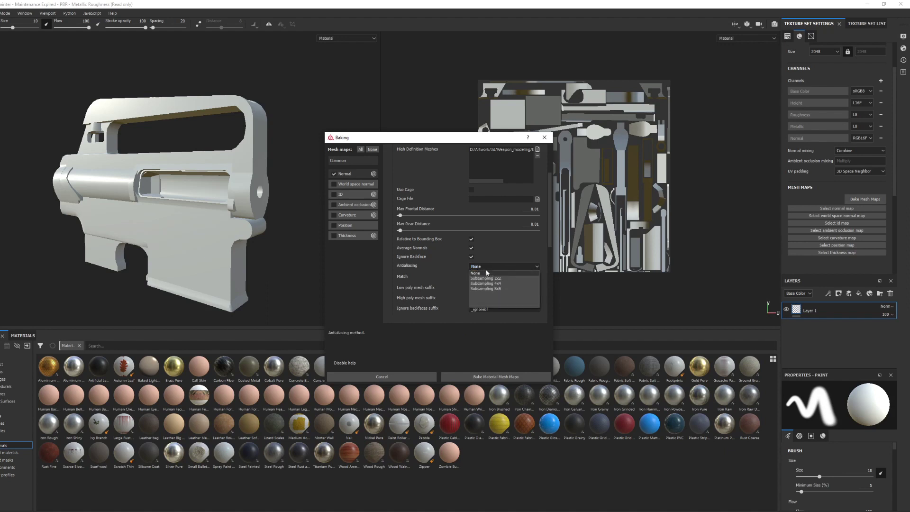
left_click(484, 290)
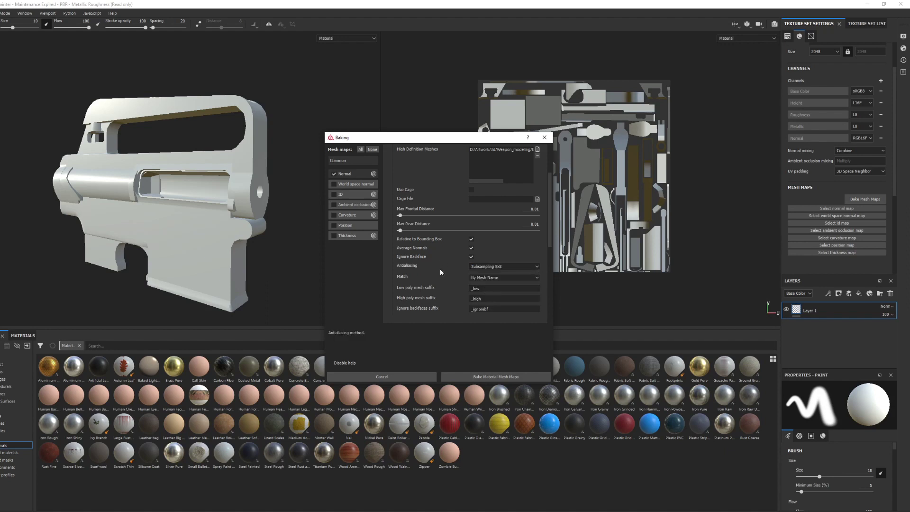
- Check the _low and _high mesh suffixes and bake the normal map
scroll(442, 269, "down", 1)
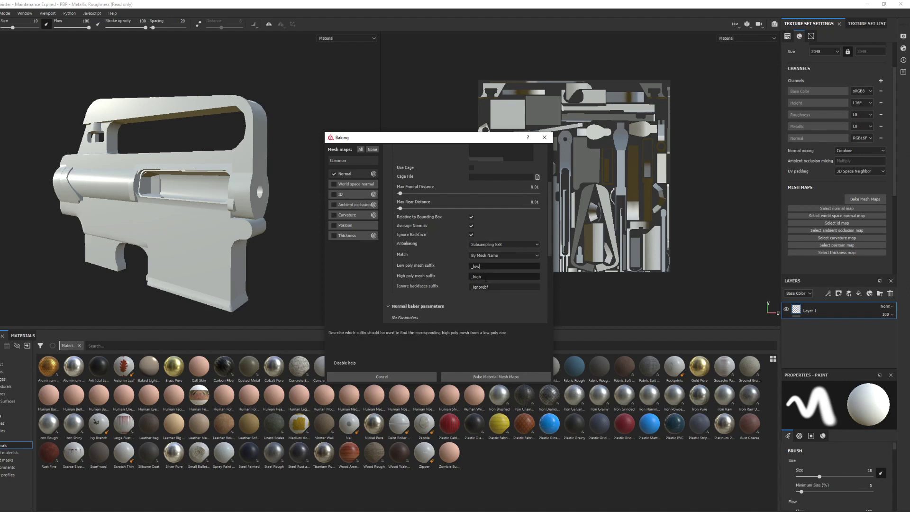
left_click(483, 276)
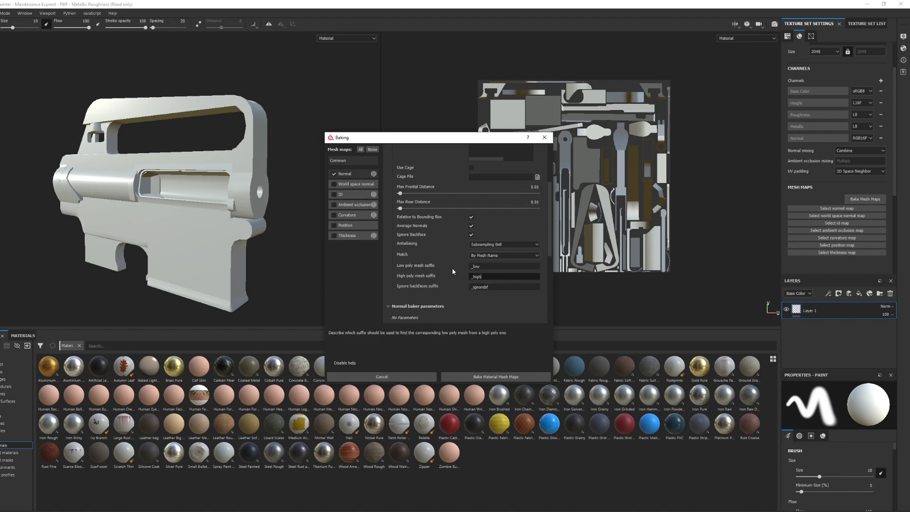
left_click(479, 266)
left_click(451, 281)
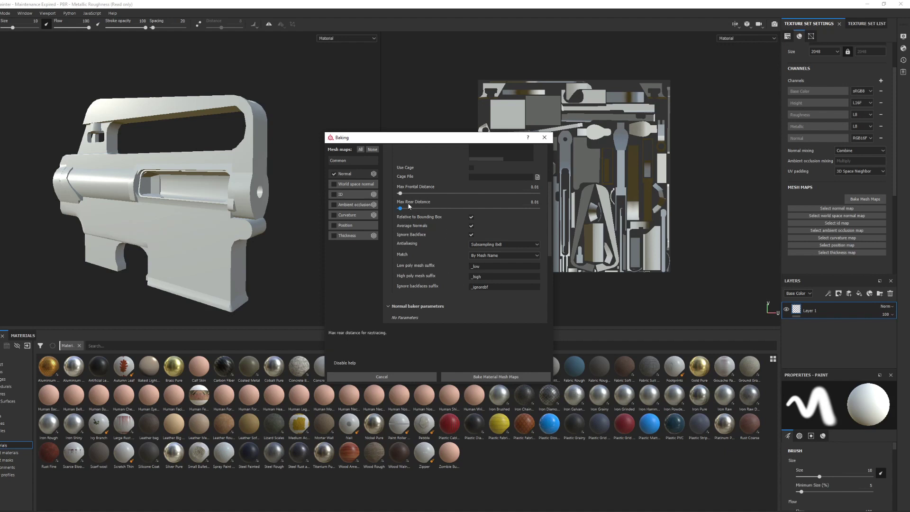
scroll(409, 206, "up", 3)
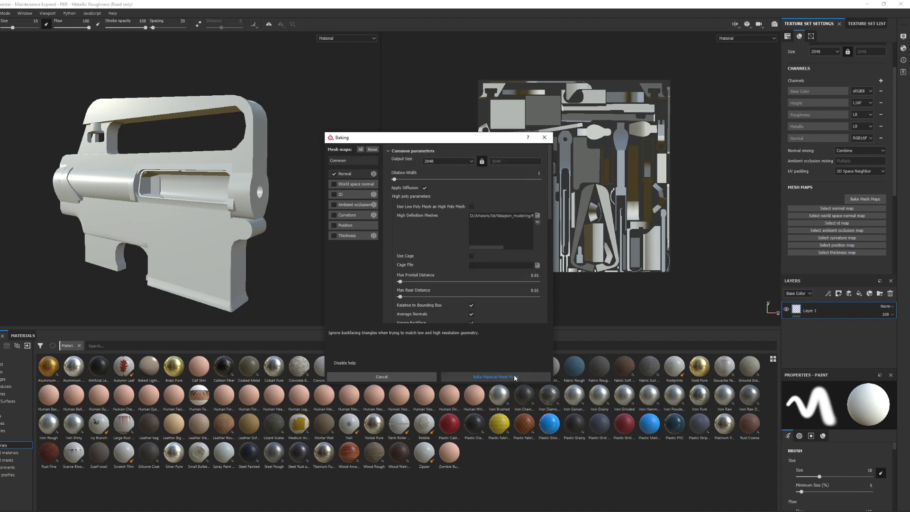
left_click(516, 378)
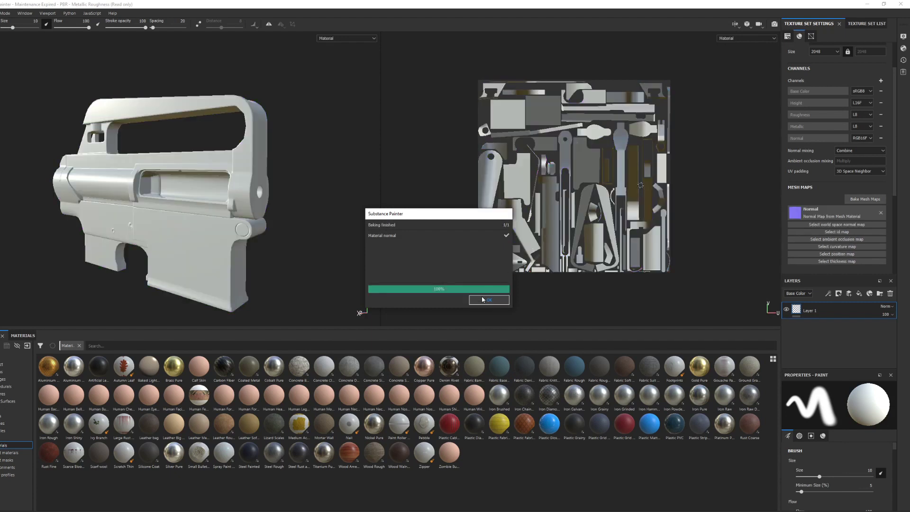
left_click(488, 301)
- Reopen the bake settings, disable Normal, and enable the World space normal, Ambient occlusion, Curvature and Position maps
left_click_drag(225, 249, 214, 227, "alt")
scroll(197, 237, "up", 5)
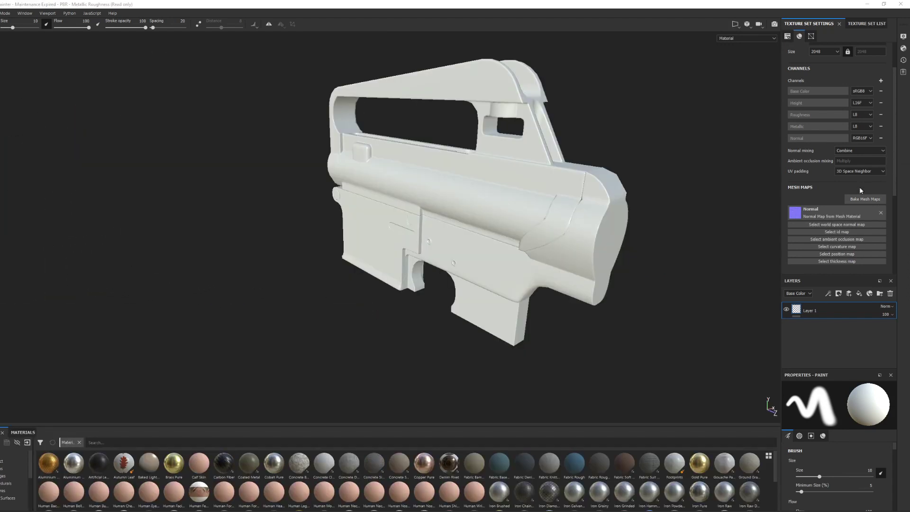
left_click(865, 199)
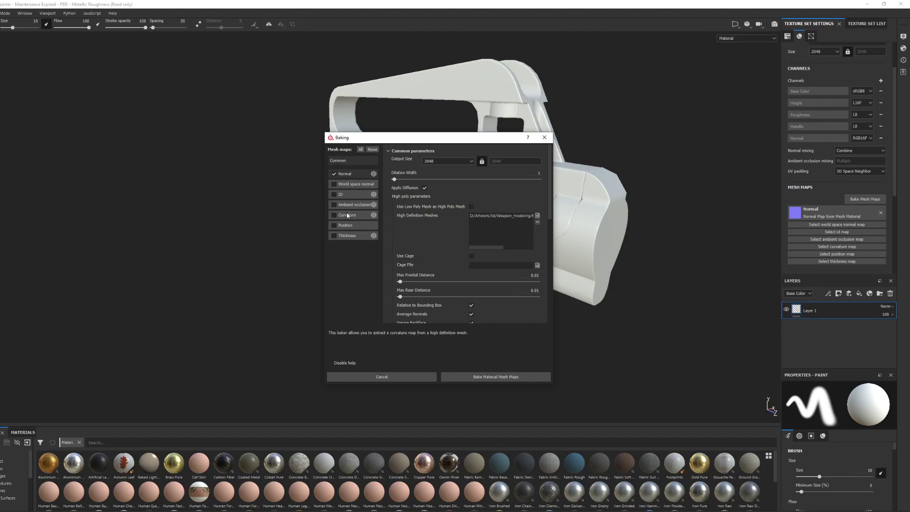
left_click(334, 174)
left_click(333, 184)
left_click(334, 204)
left_click(334, 215)
left_click(335, 227)
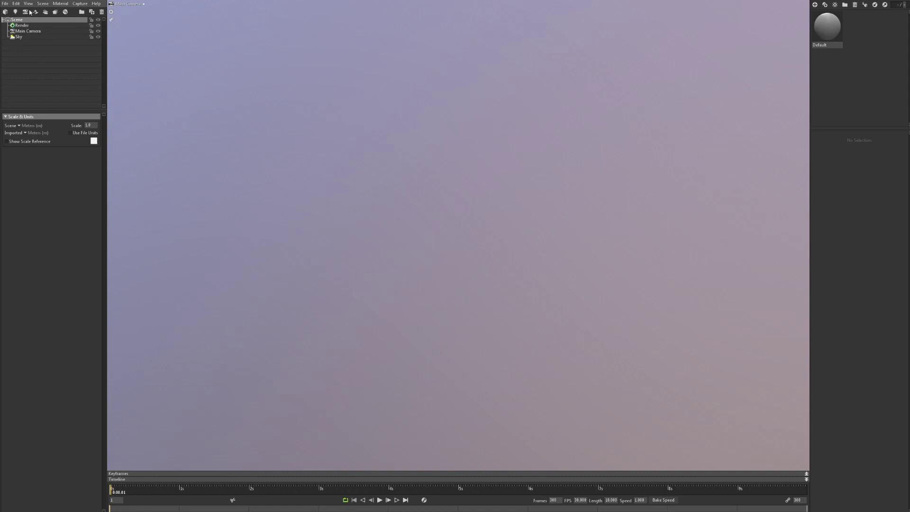
- In Marmoset Toolbag, add a baker and load Receiver_test_high and Receiver_test_low into it with the quick loader
left_click(56, 12)
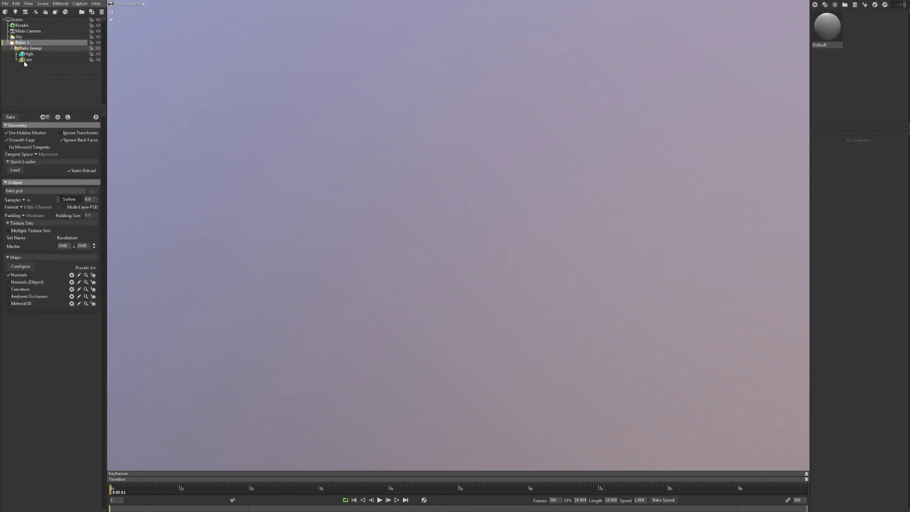
left_click(15, 170)
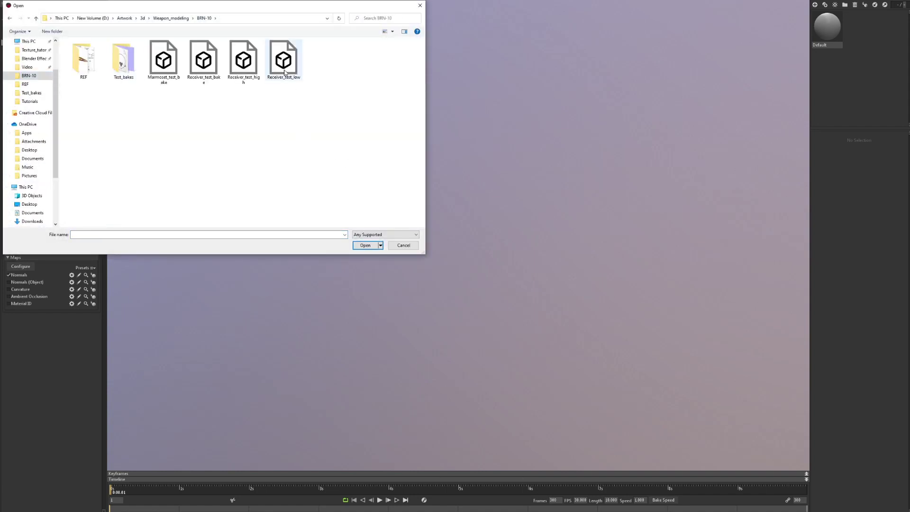
left_click_drag(304, 117, 233, 58)
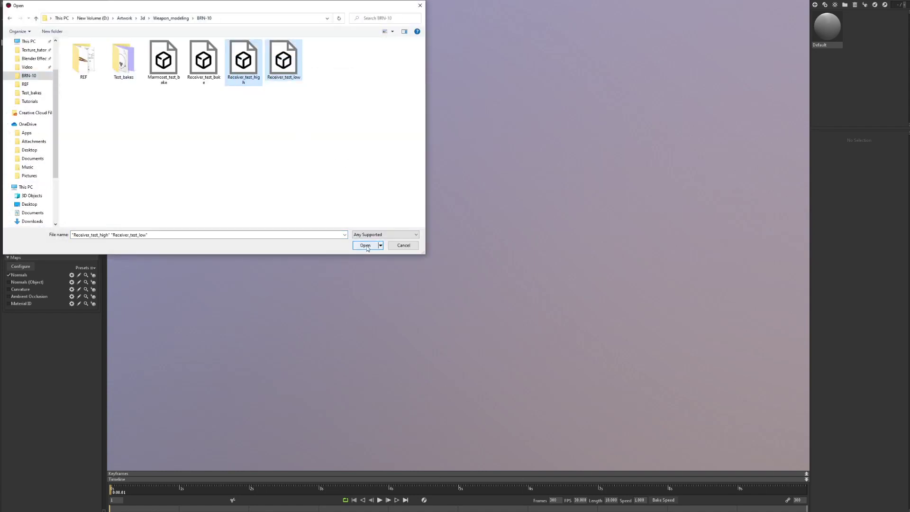
left_click(365, 245)
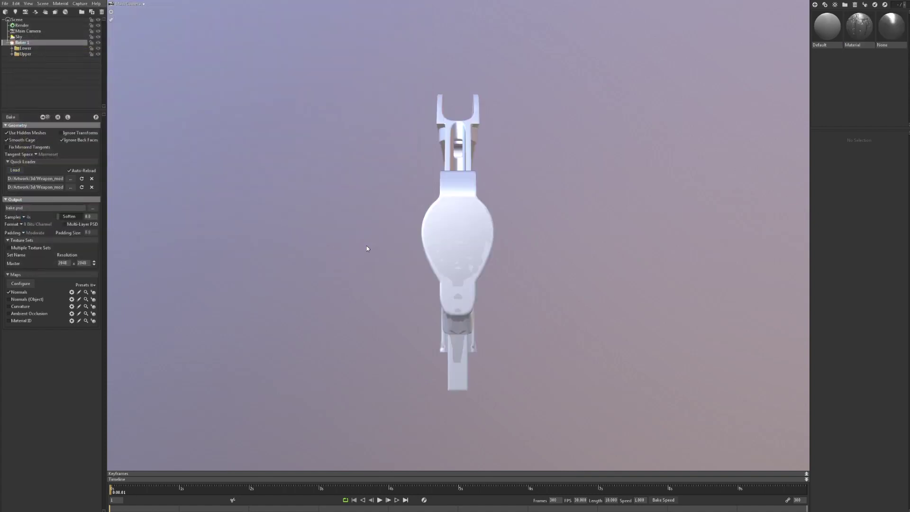
- Expand the Lower and Upper bake groups and check how their high and low meshes are sorted
left_click_drag(352, 264, 407, 318)
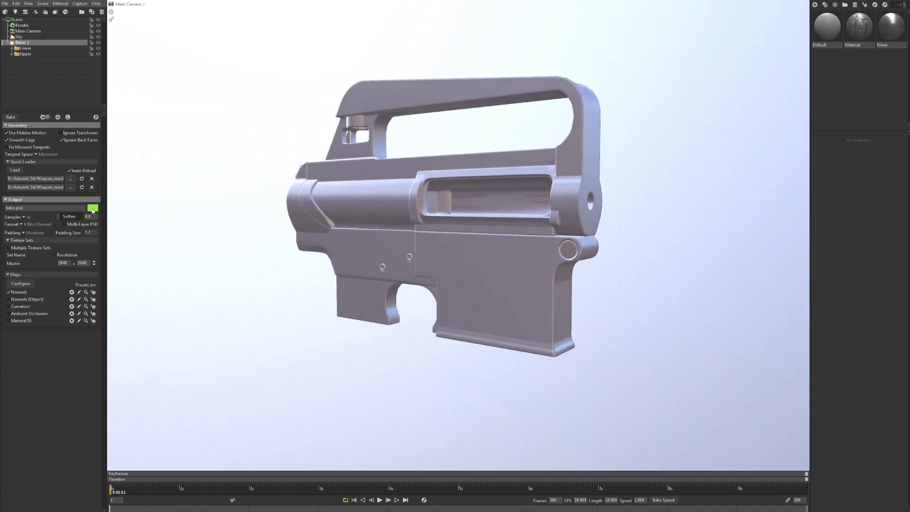
left_click(12, 48)
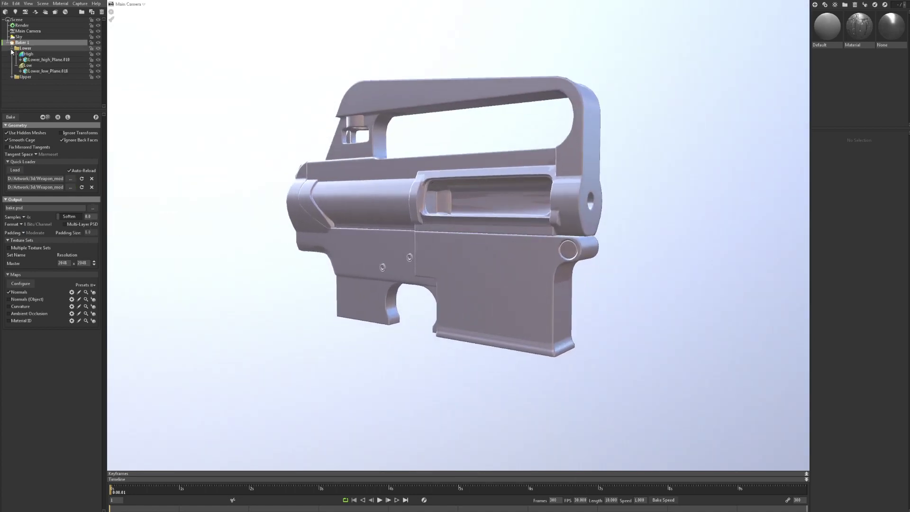
left_click(12, 77)
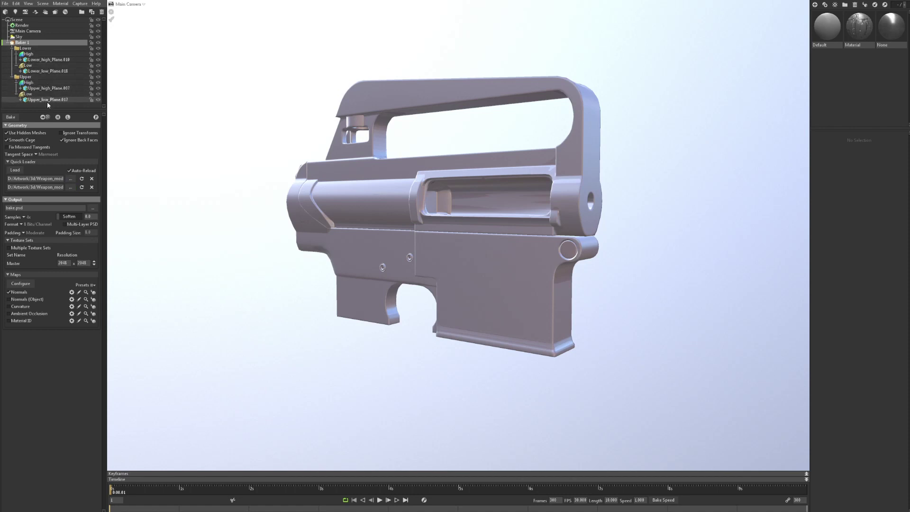
- Hide the baker's high-poly meshes and toggle the low-poly meshes off and on to inspect the low-poly receiver
left_click(58, 117)
scroll(398, 280, "up", 3)
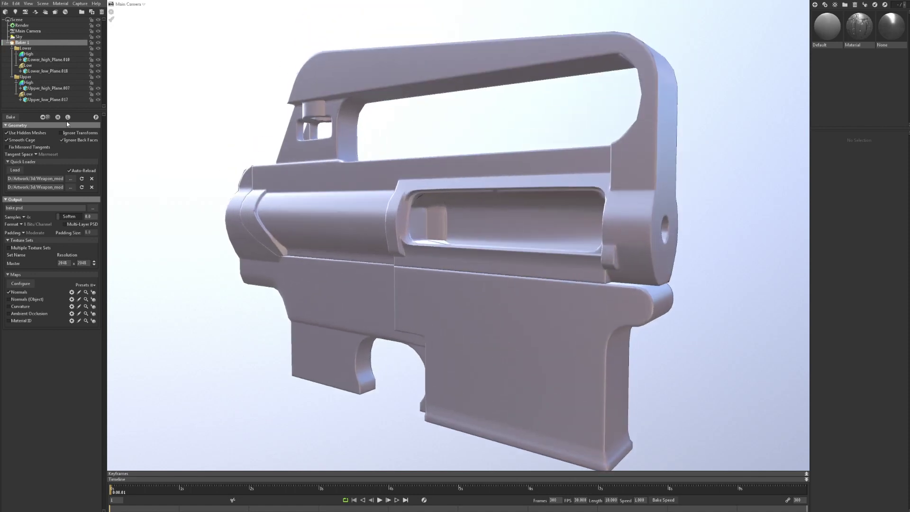
left_click(68, 117)
left_click(68, 118)
left_click_drag(306, 250, 180, 266)
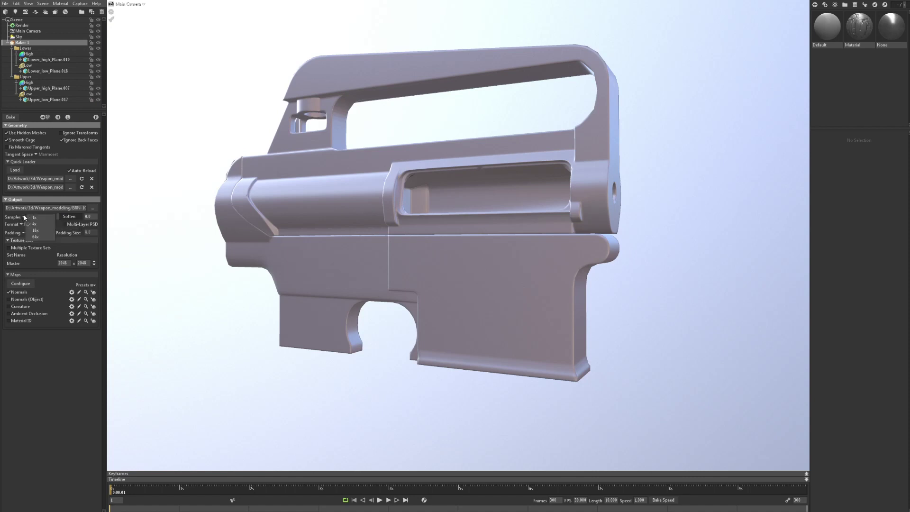
- Set the bake output to 16x samples with Soften 0.125 and enable the Curvature and Ambient Occlusion maps
left_click(58, 217)
left_click(9, 306)
left_click(9, 313)
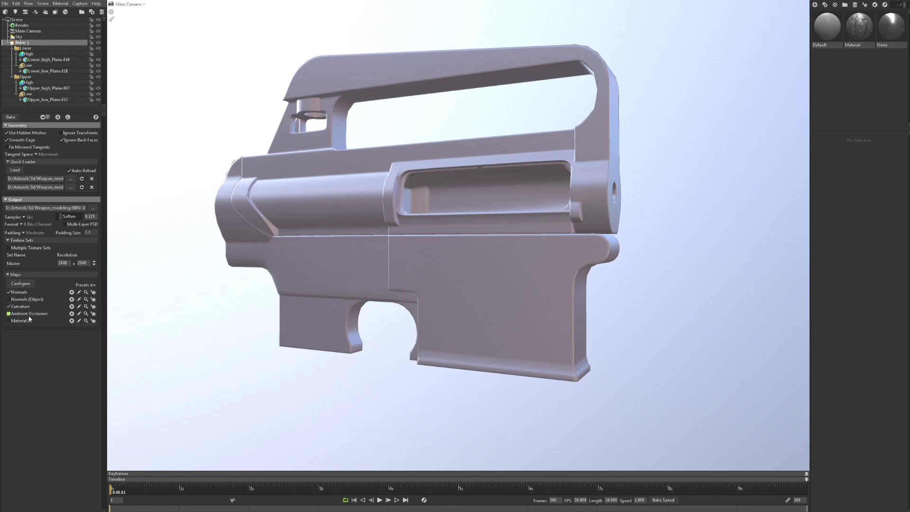
- Add the Position map to the baker's map list, enable it, and bake the selected maps
left_click(20, 284)
left_click(124, 93)
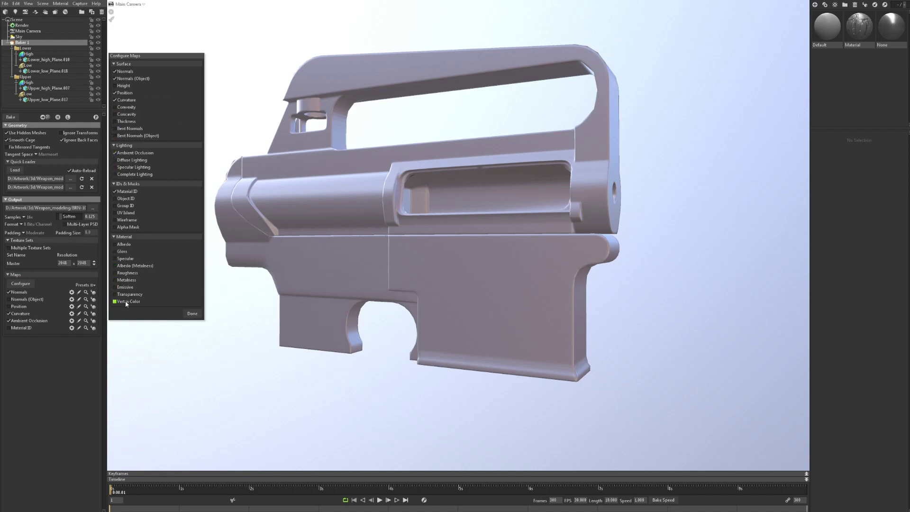
left_click(42, 429)
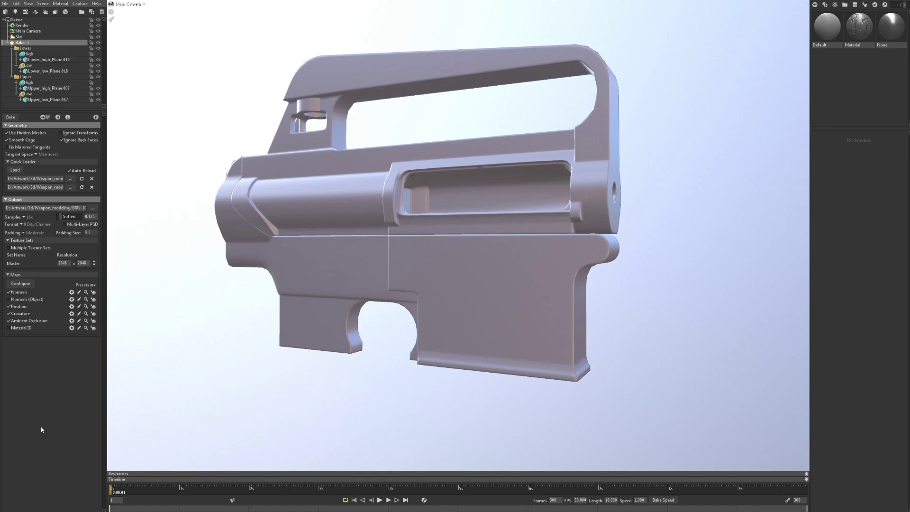
left_click(13, 119)
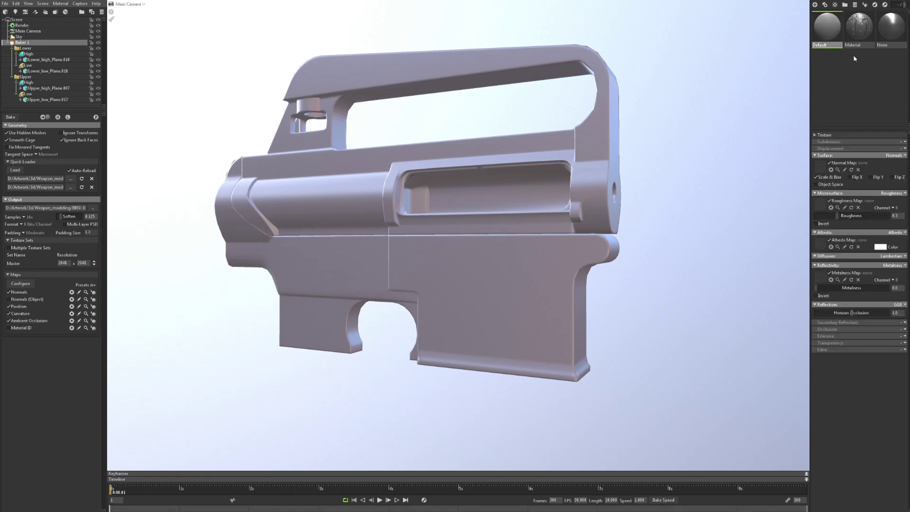
- Preview the baked normal map on the low-poly receiver, then the combined bake preview, and examine both sides of the model
left_click(93, 292)
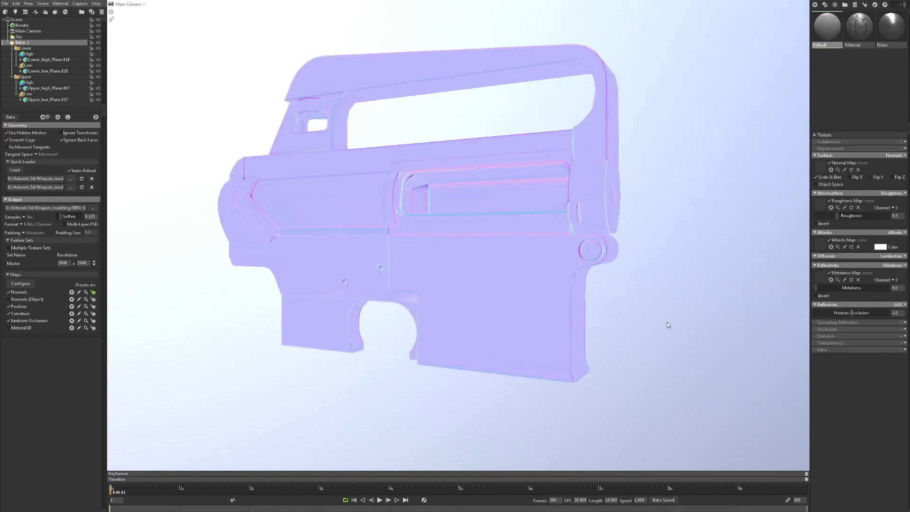
mouse_move(659, 323)
left_mouse_down()
mouse_move(488, 290)
mouse_move(658, 316)
mouse_move(527, 374)
mouse_move(508, 352)
mouse_move(457, 385)
left_mouse_up()
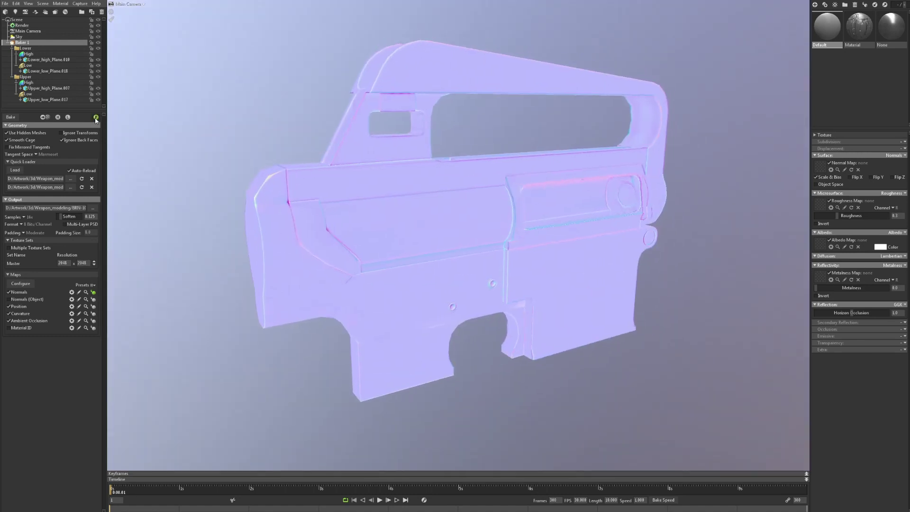
left_click(94, 292)
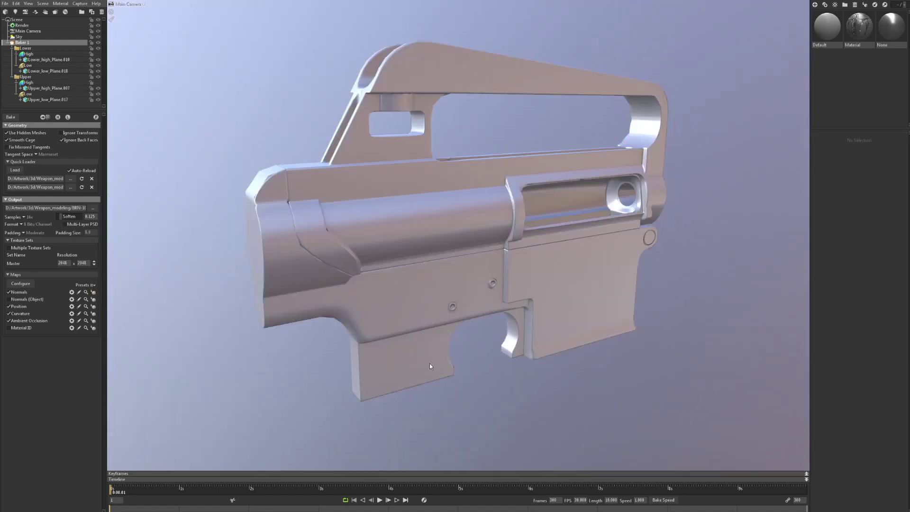
mouse_move(516, 379)
left_mouse_down()
mouse_move(419, 345)
mouse_move(360, 265)
left_mouse_up()
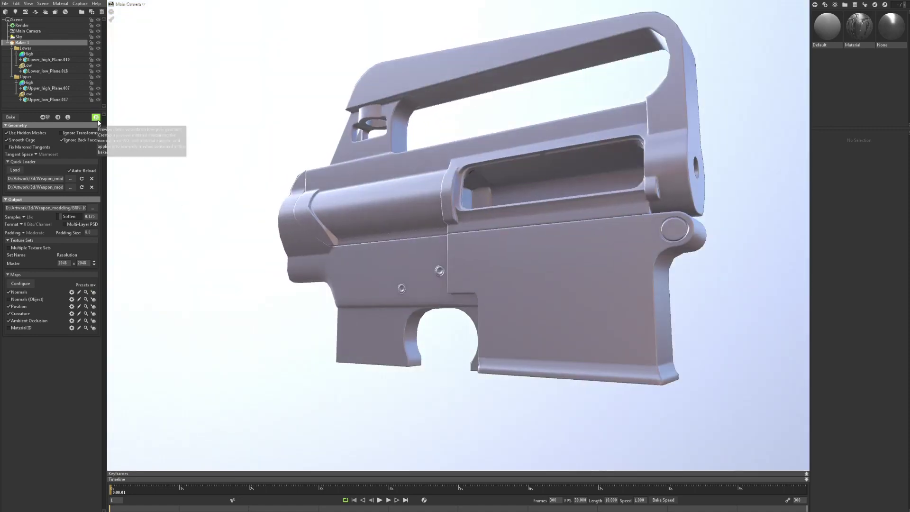
left_click_drag(616, 342, 673, 308)
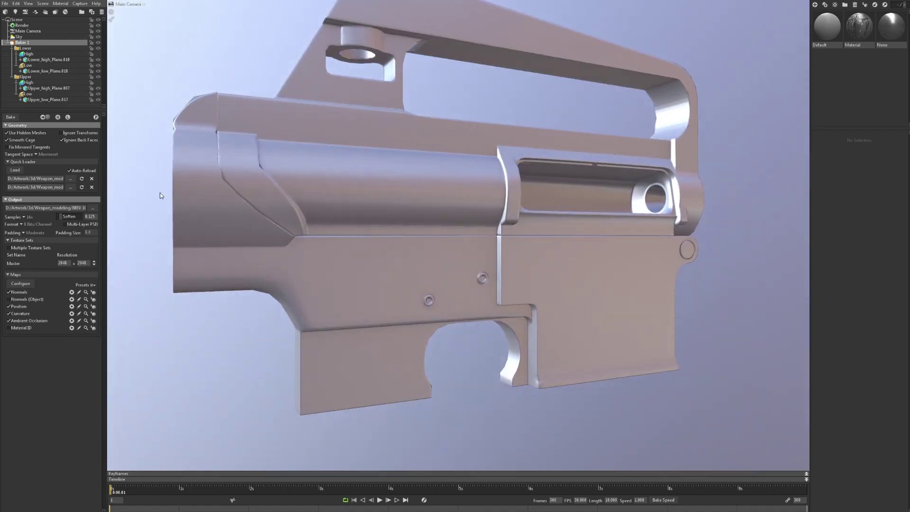
left_click_drag(254, 201, 266, 228)
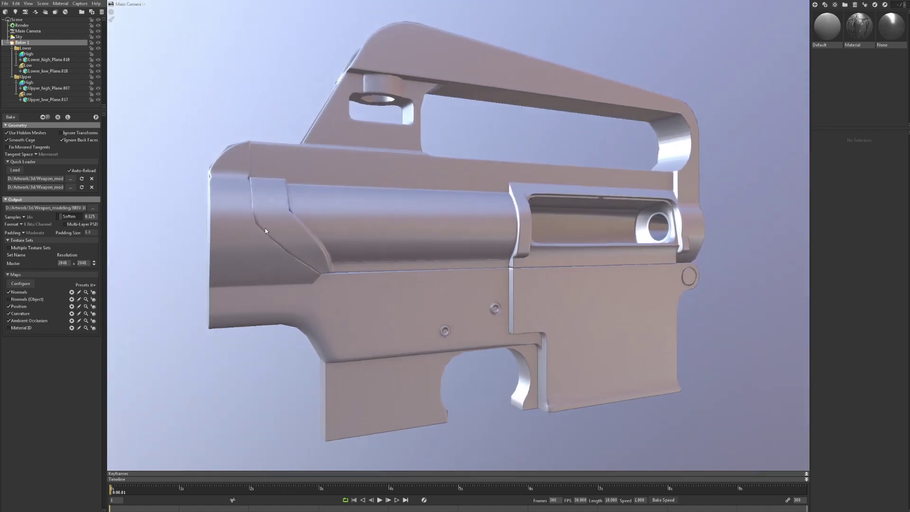
- Show the cage of the Lower group's low-poly mesh and examine the recessed slot, notch and pin holes for skewed details
left_click(31, 50)
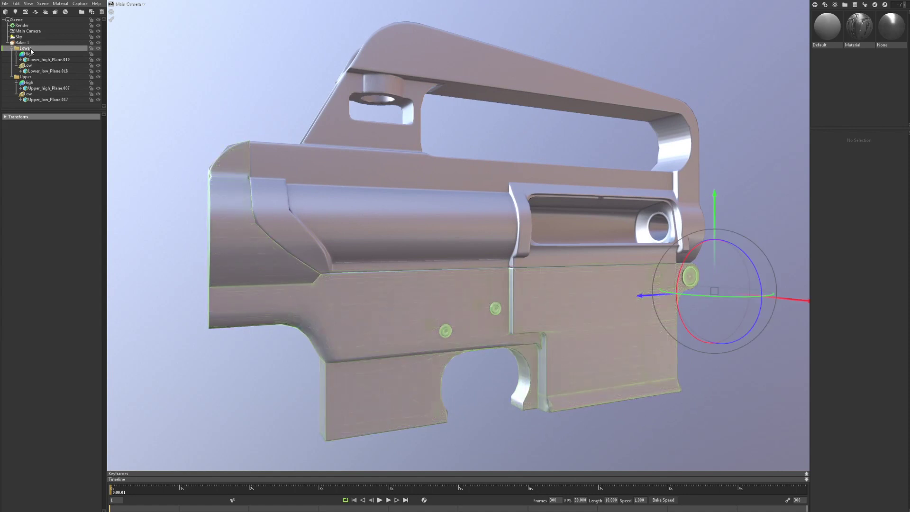
left_click(28, 65)
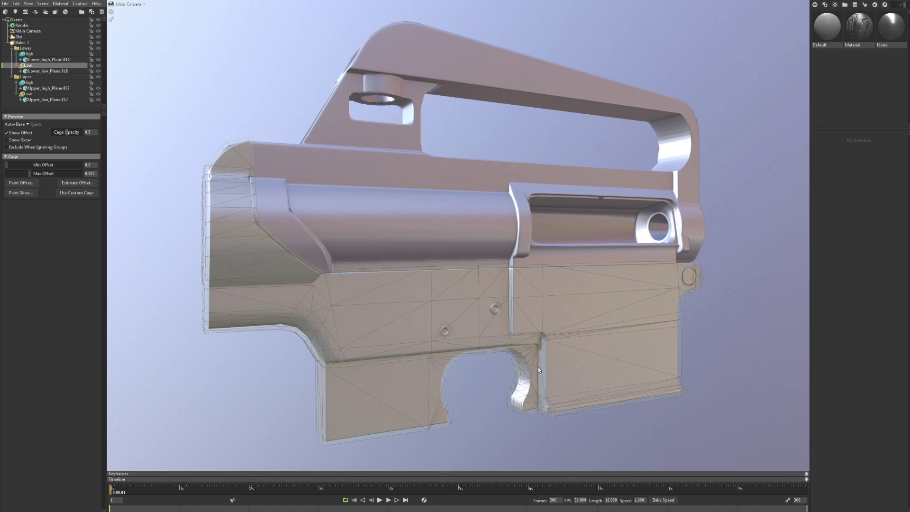
left_click_drag(539, 367, 591, 349)
scroll(493, 345, "up", 6)
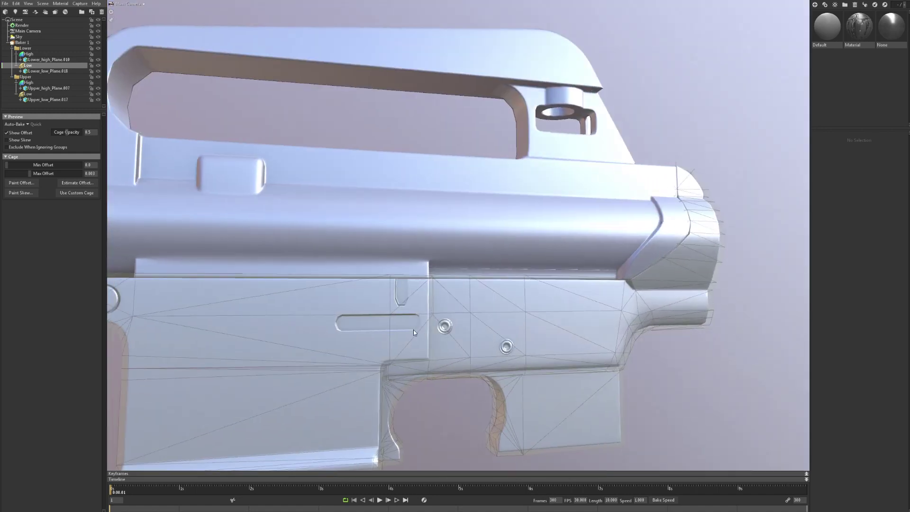
middle_click_drag(413, 329, 539, 309)
scroll(540, 309, "up", 5)
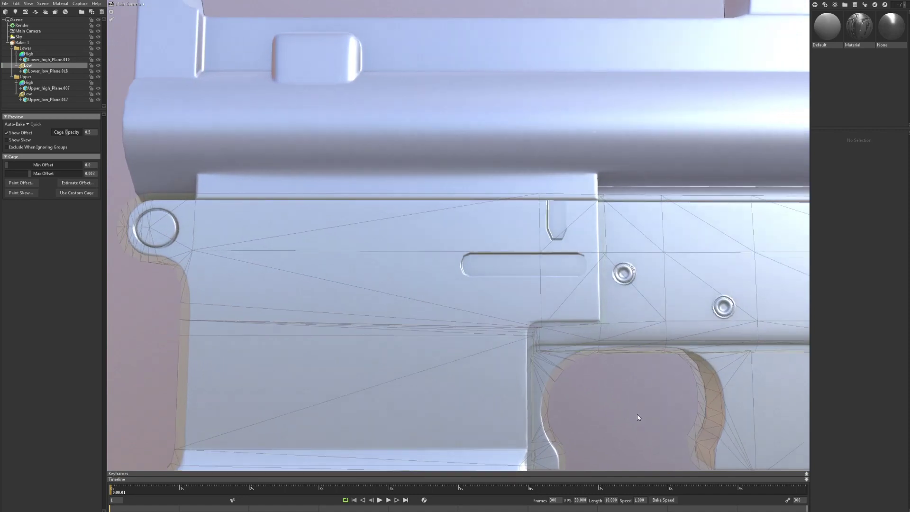
mouse_move(637, 417)
left_mouse_down("shift")
mouse_move(456, 399)
mouse_move(647, 423)
left_mouse_up("shift")
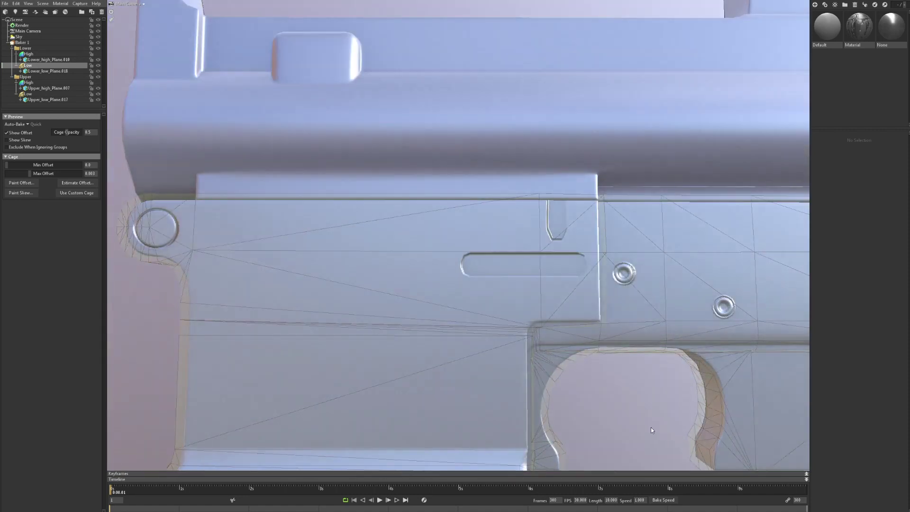
mouse_move(645, 428)
left_mouse_down("shift")
mouse_move(499, 401)
mouse_move(689, 428)
mouse_move(667, 417)
mouse_move(673, 408)
mouse_move(690, 413)
mouse_move(640, 402)
mouse_move(619, 370)
mouse_move(636, 372)
left_mouse_up("shift")
scroll(633, 371, "up", 3)
scroll(593, 320, "up", 2)
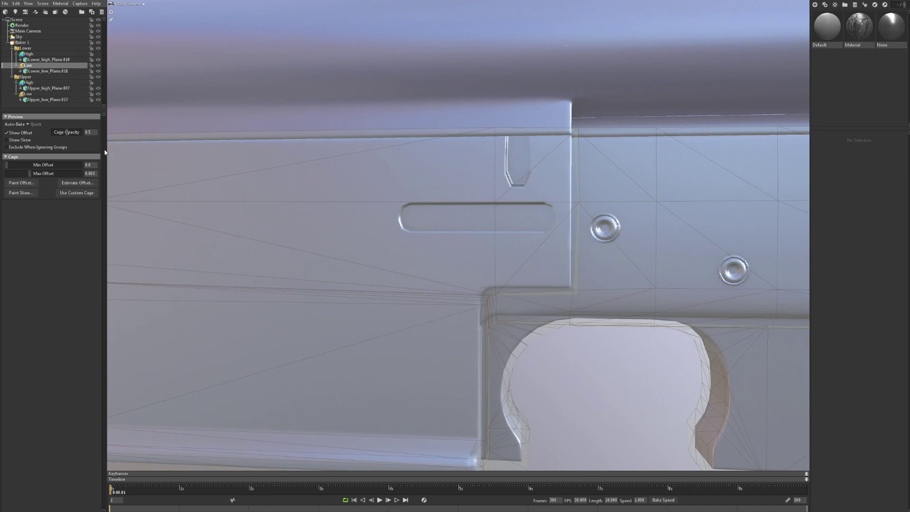
- Display the skew directions on the lower receiver and paint out the skew over the recessed slot and the small notch above it
left_click(15, 193)
left_click(7, 141)
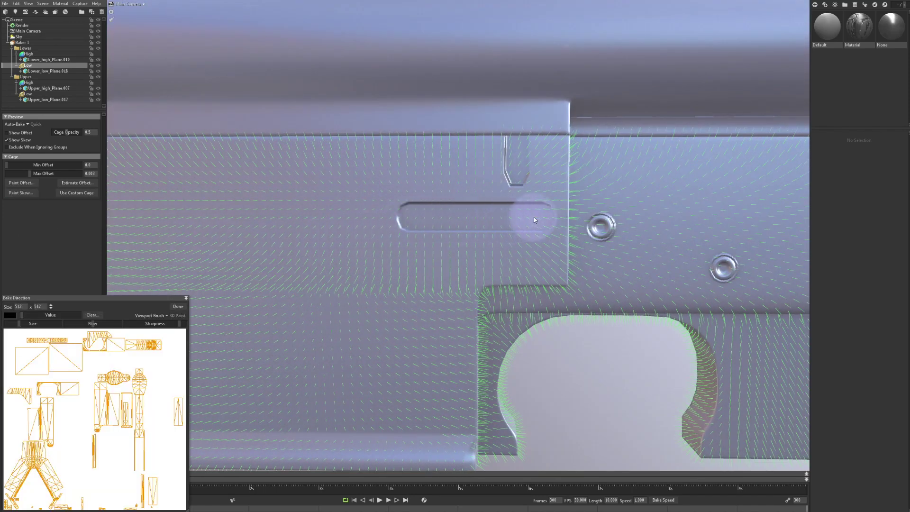
left_click_drag(540, 218, 402, 217)
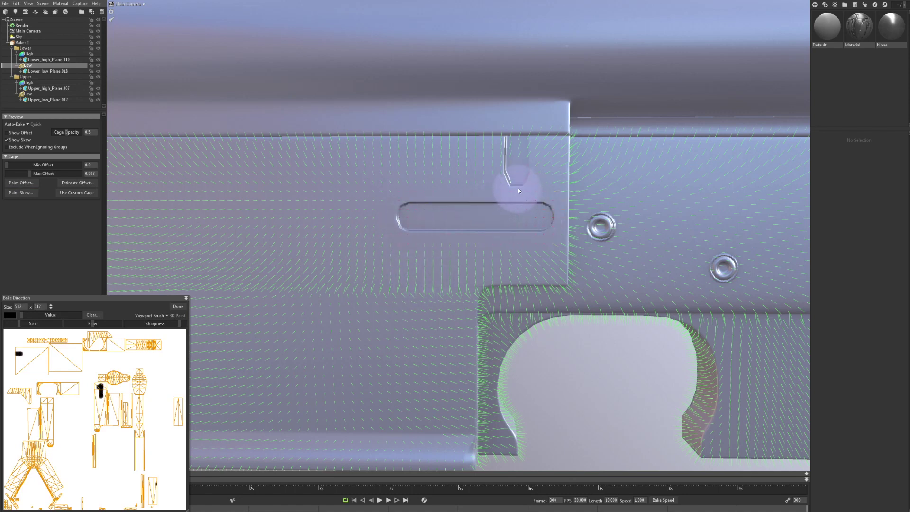
left_click_drag(516, 162, 511, 216)
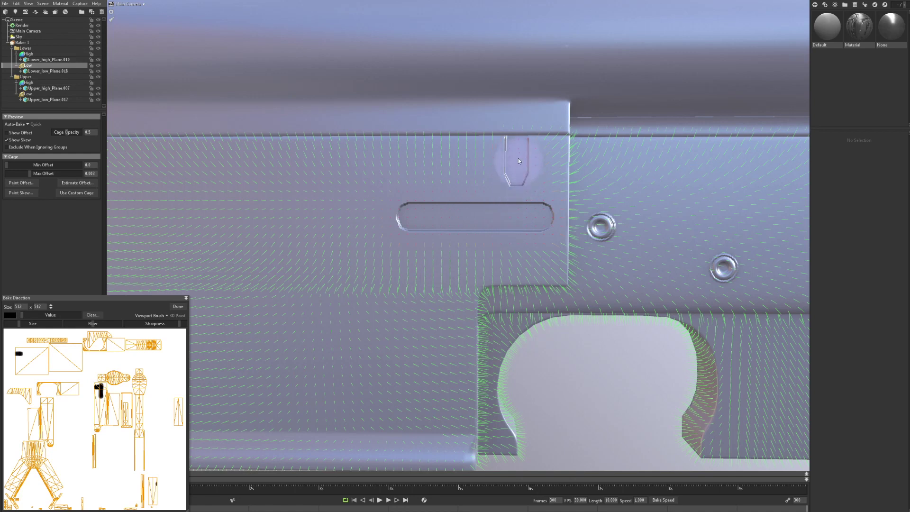
scroll(499, 301, "down", 10)
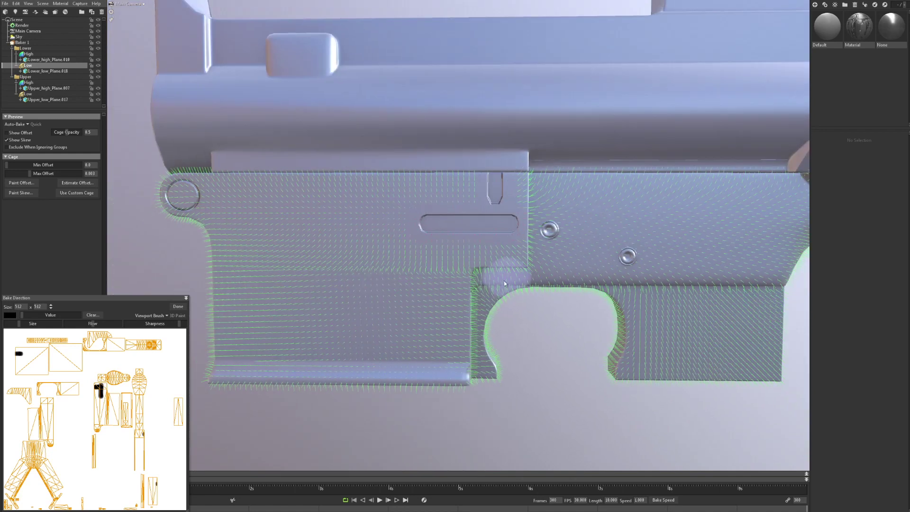
- Hide the skew display of the lower mesh and bake the baker's maps again
left_click(6, 139)
left_click(22, 42)
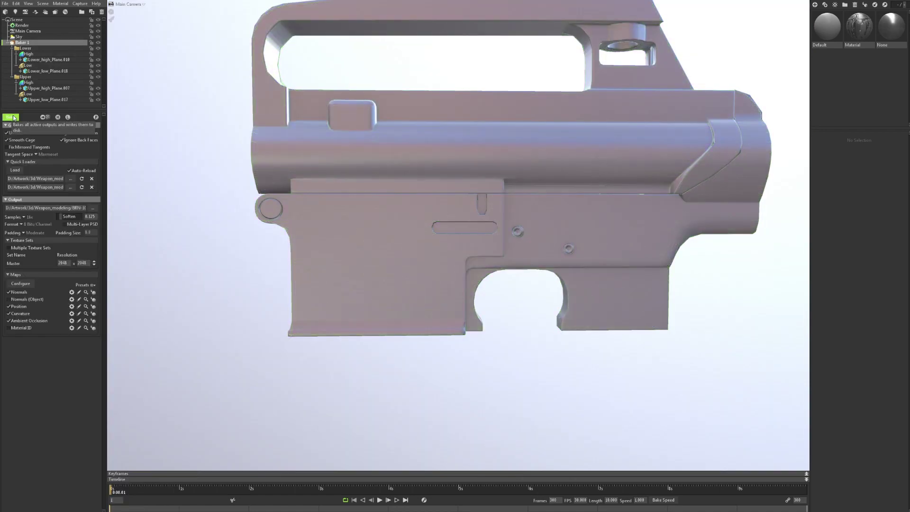
left_click(11, 117)
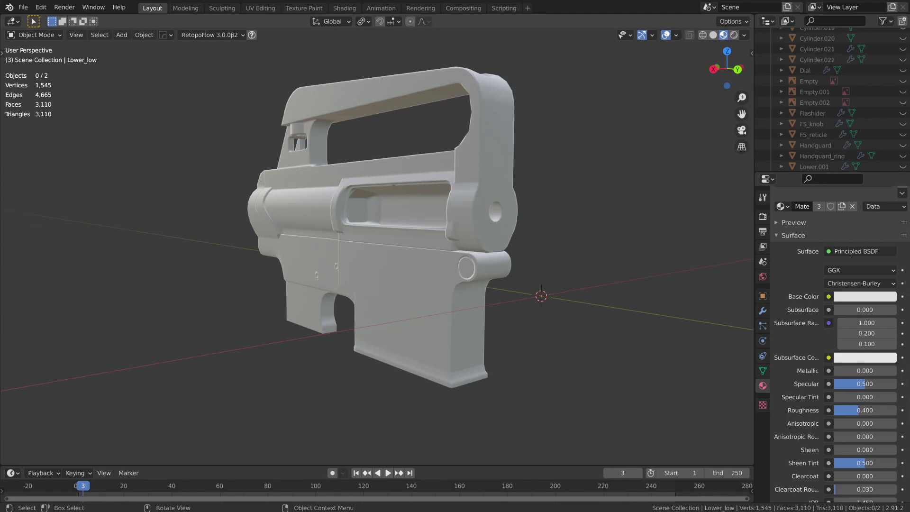
- In Blender, darken the receiver material's base color to a mid grey and set Metallic to 1.000
left_click(865, 296)
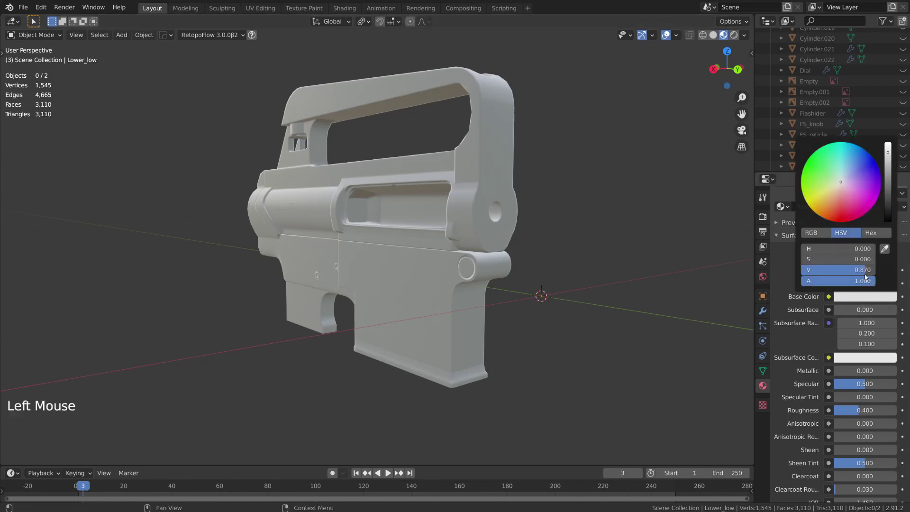
left_click(888, 181)
left_click_drag(888, 181, 888, 182)
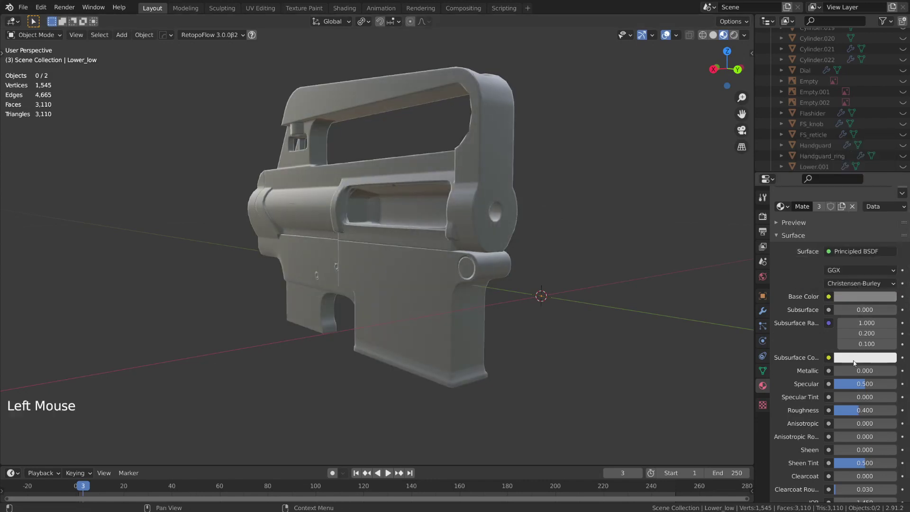
left_click_drag(844, 371, 896, 370)
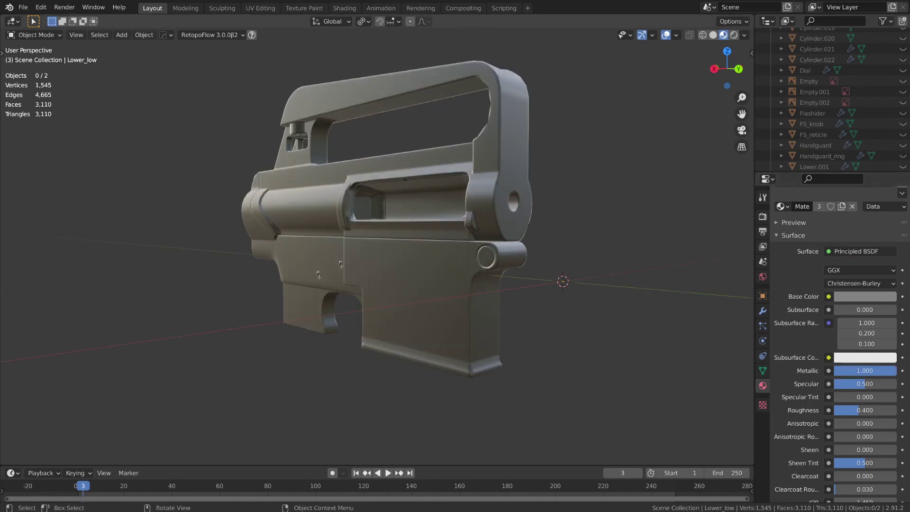
- Examine the baked shading on the upper receiver's cylindrical side, the ejection port and the rear end for artifacts
middle_click_drag(544, 317, 556, 318)
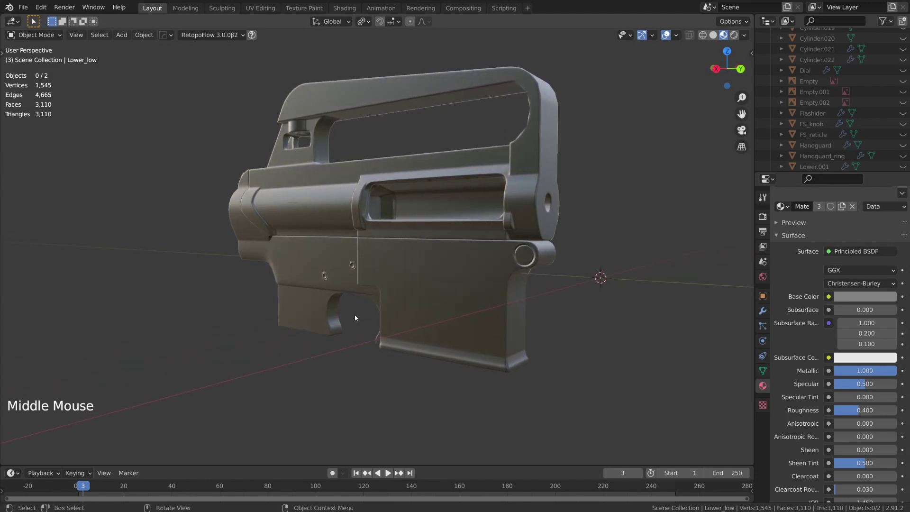
middle_click_drag(354, 314, 403, 316)
middle_click_drag(337, 315, 340, 317)
scroll(338, 325, "up", 2)
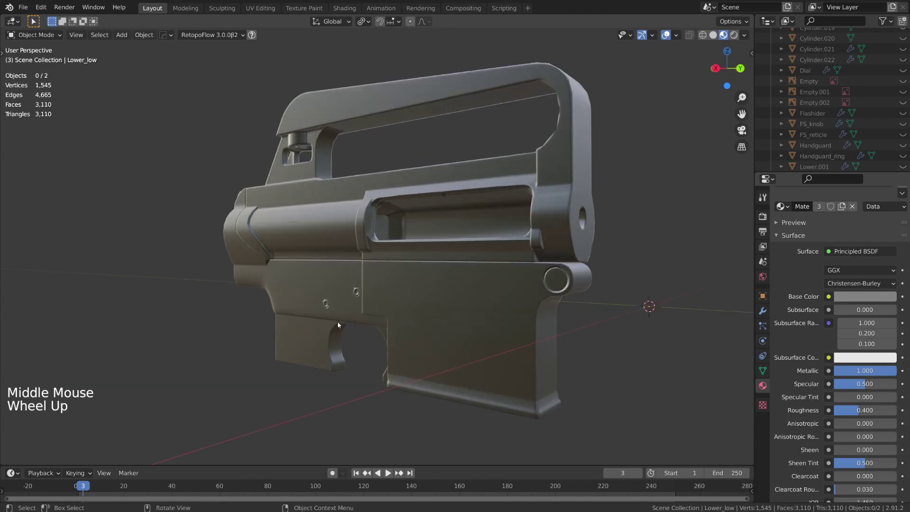
middle_click_drag(285, 330, 447, 250)
scroll(332, 319, "up", 3)
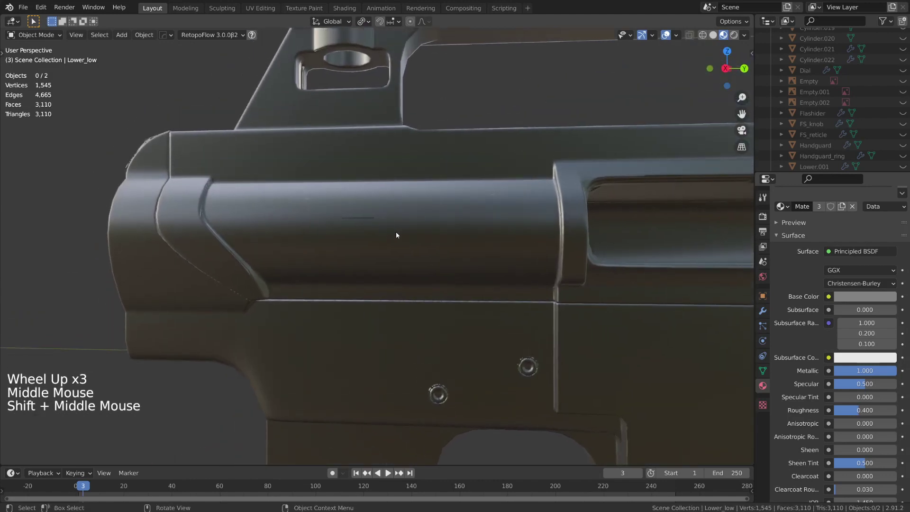
scroll(400, 232, "down", 2)
middle_click_drag(542, 264, 408, 265, "shift")
scroll(407, 265, "up", 4)
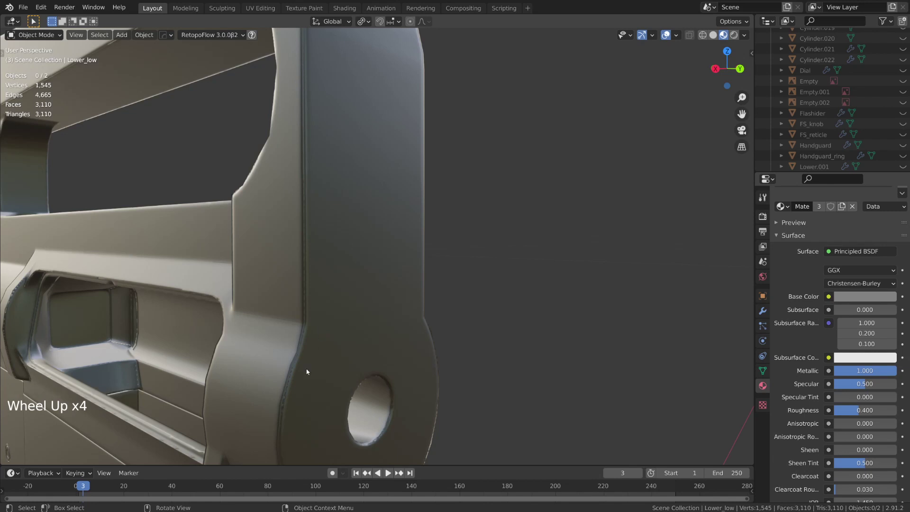
- Examine the pin holes on both sides of the lower receiver and its recessed slot and notch up close
scroll(335, 389, "down", 4)
middle_click_drag(337, 388, 420, 304)
scroll(392, 311, "up", 1)
scroll(437, 304, "up", 2)
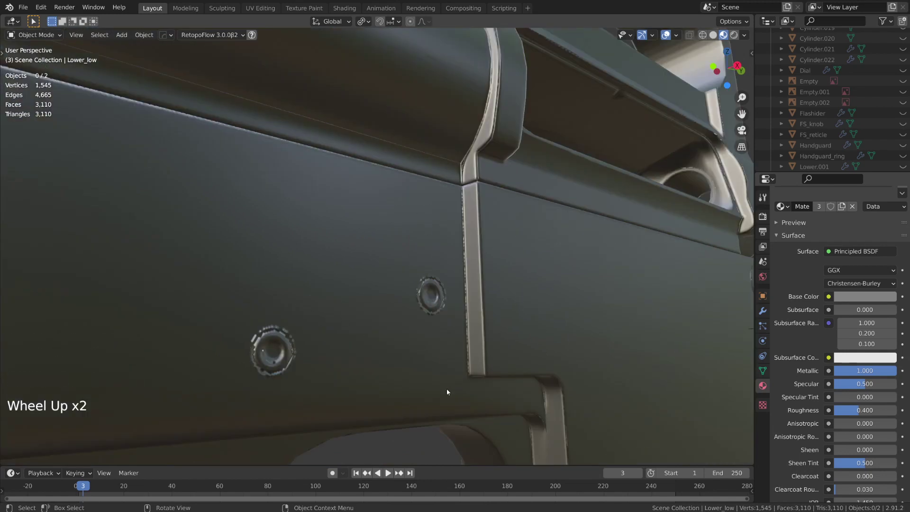
scroll(330, 383, "down", 4)
middle_click_drag(330, 383, 489, 362)
scroll(534, 344, "up", 7)
middle_click_drag(533, 344, 567, 342, "shift")
scroll(567, 342, "up", 3)
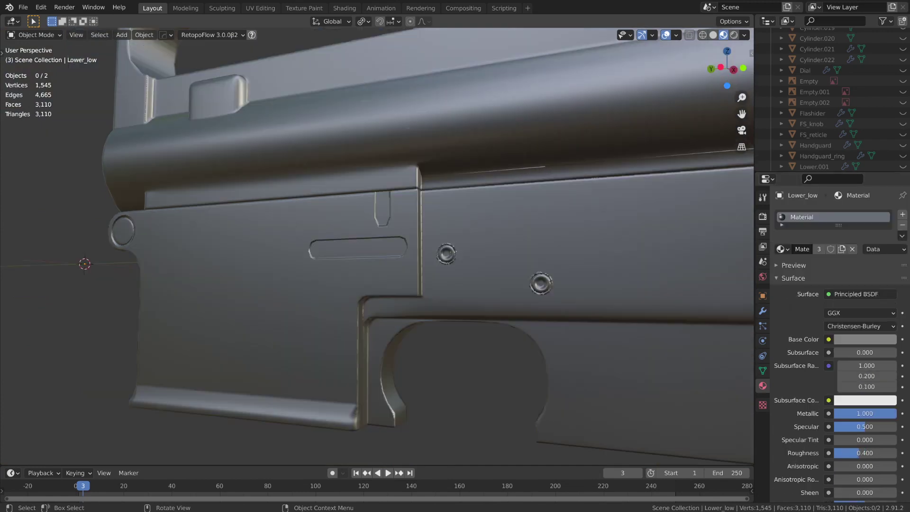
middle_click_drag(470, 373, 426, 357)
scroll(488, 355, "up", 2)
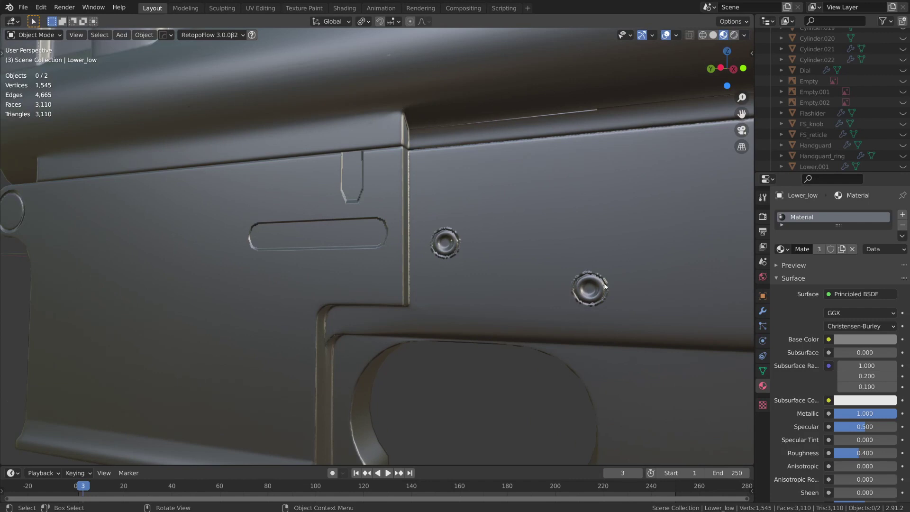
- Examine the lower receiver's pin holes at an oblique angle, then review the whole receiver from the ejection port side
middle_click_drag(580, 334, 537, 334)
scroll(471, 335, "down", 2)
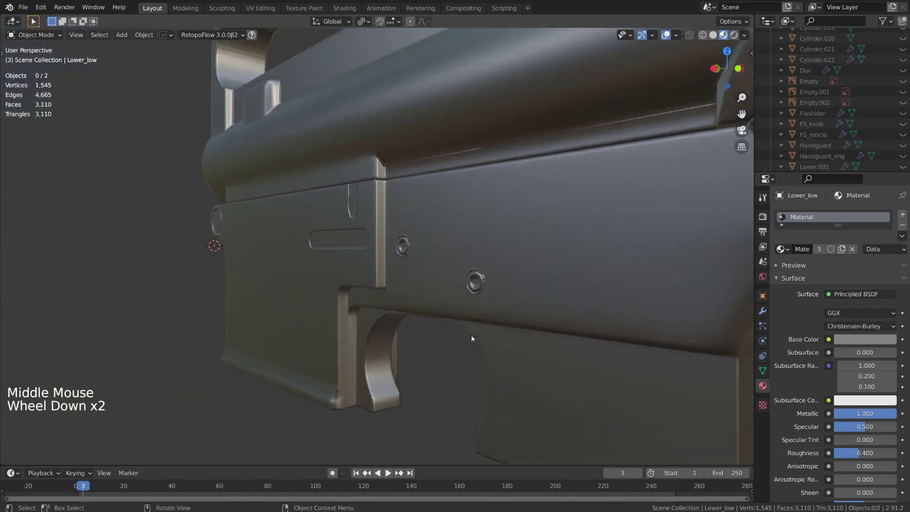
scroll(395, 271, "up", 1)
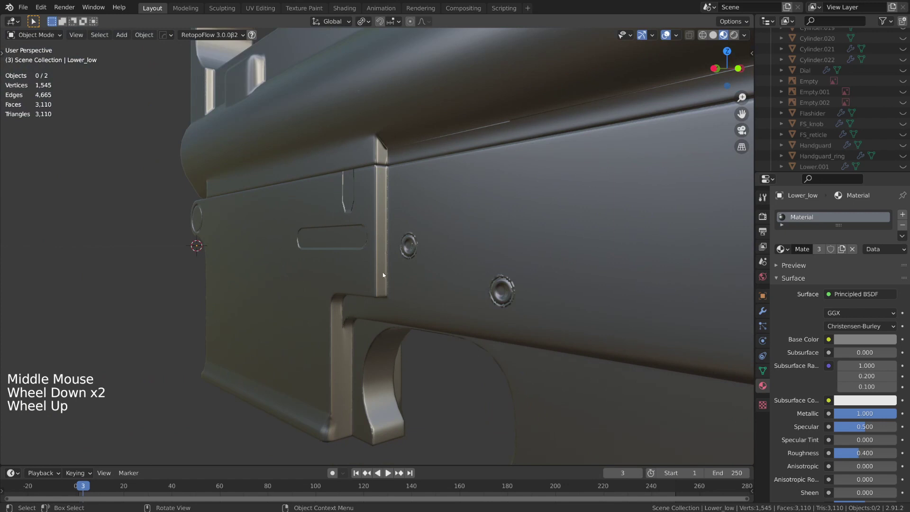
mouse_move(417, 273)
middle_mouse_down()
mouse_move(465, 270)
mouse_move(412, 266)
middle_mouse_up()
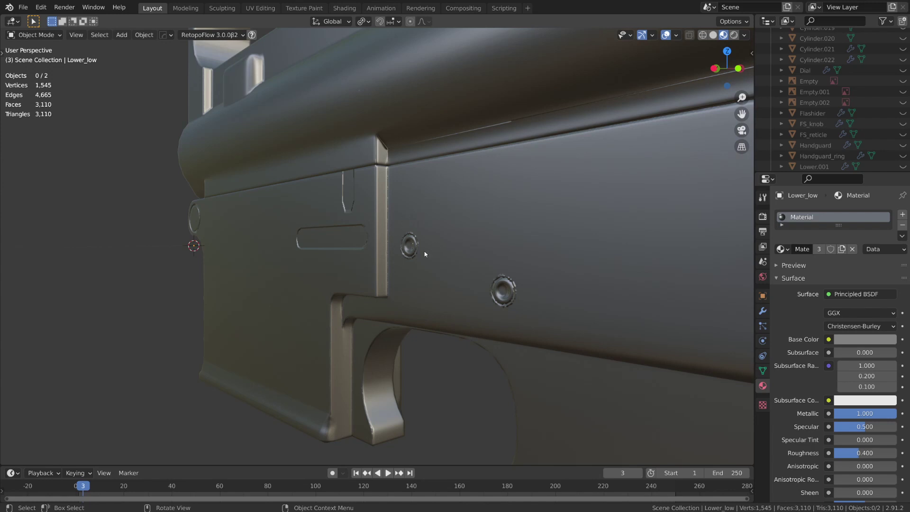
scroll(440, 393, "down", 4)
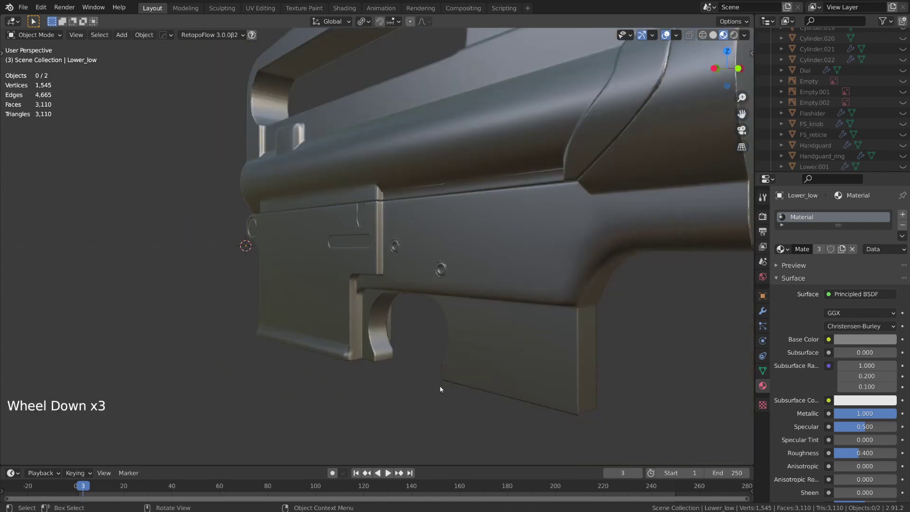
middle_click_drag(441, 385, 430, 355)
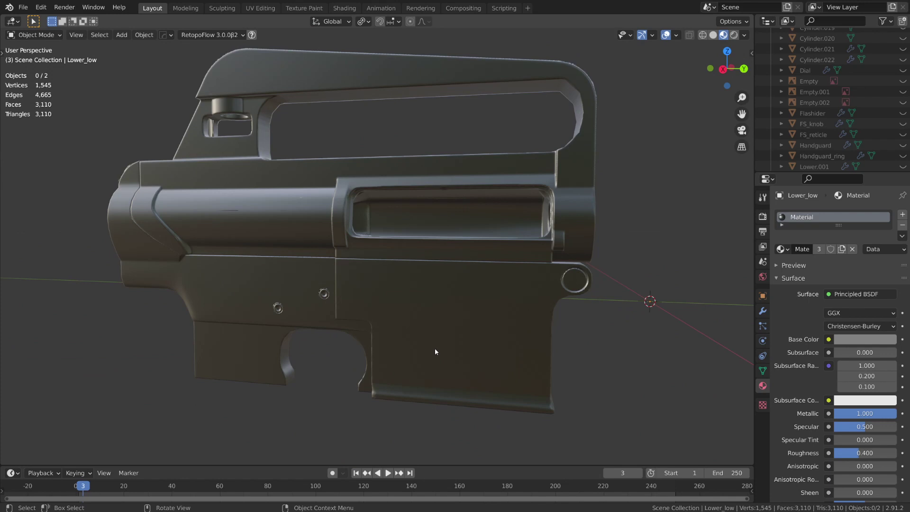
middle_click_drag(433, 352, 413, 349)
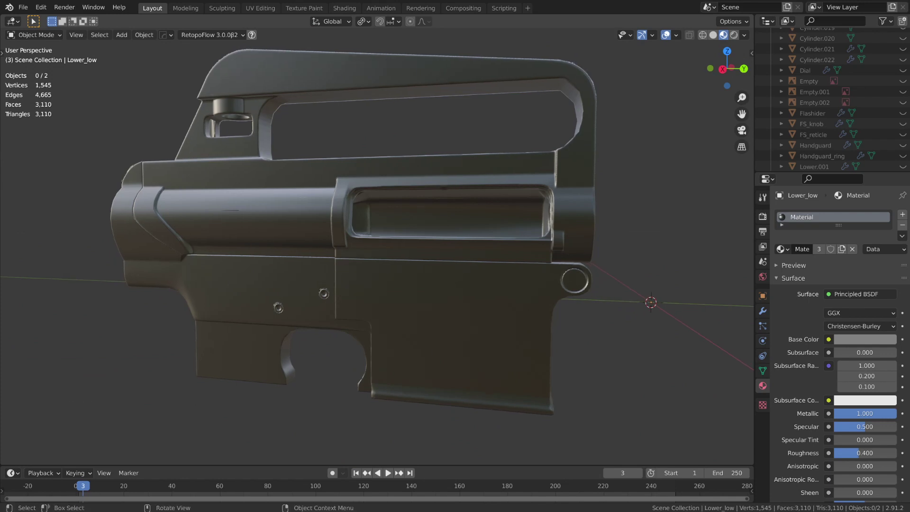
middle_click_drag(413, 350, 380, 345)
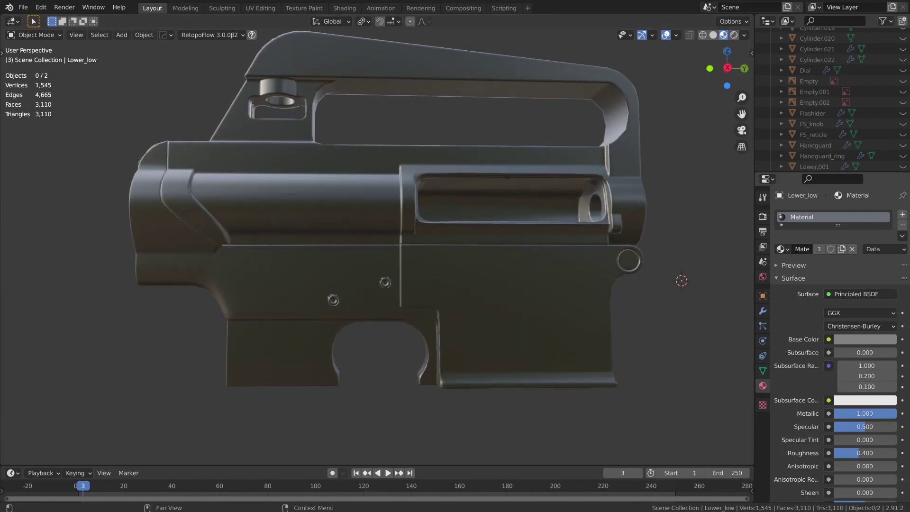
- Replace the receiver material's normal map image with Substance_painter_test_low_Normal.png
scroll(835, 341, "down", 19)
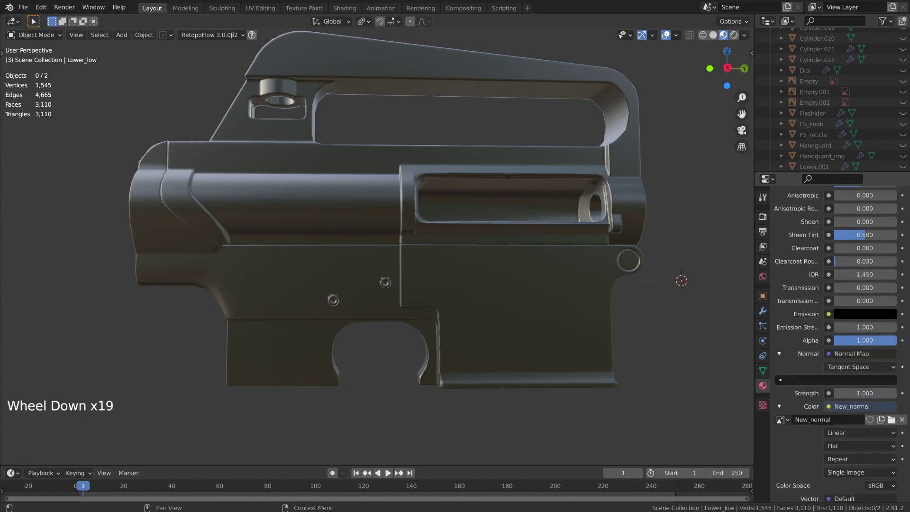
left_click(779, 419)
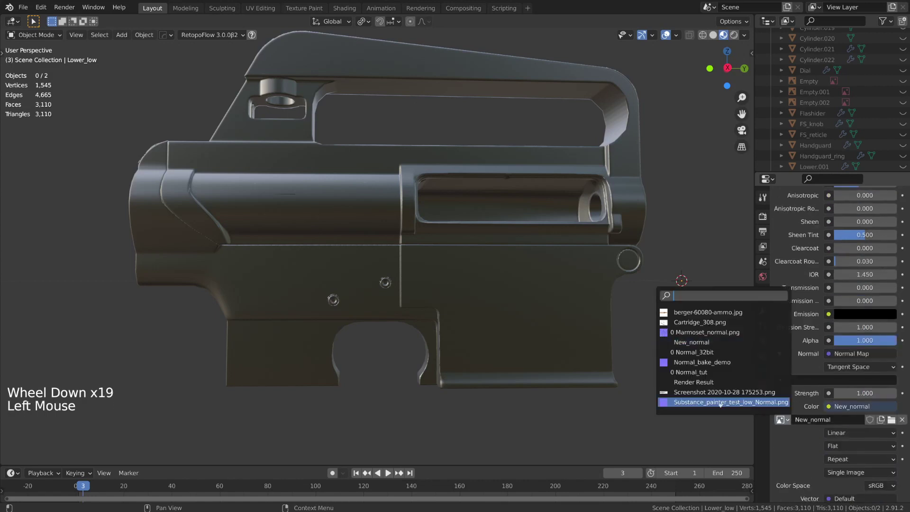
left_click(720, 402)
- Examine the baked shading on the receiver's rear end, ejection port side and pin holes, and the lower receiver's recessed slot and notch
middle_click_drag(569, 353, 593, 314)
middle_click_drag(562, 184, 541, 203, "shift")
scroll(514, 221, "up", 1)
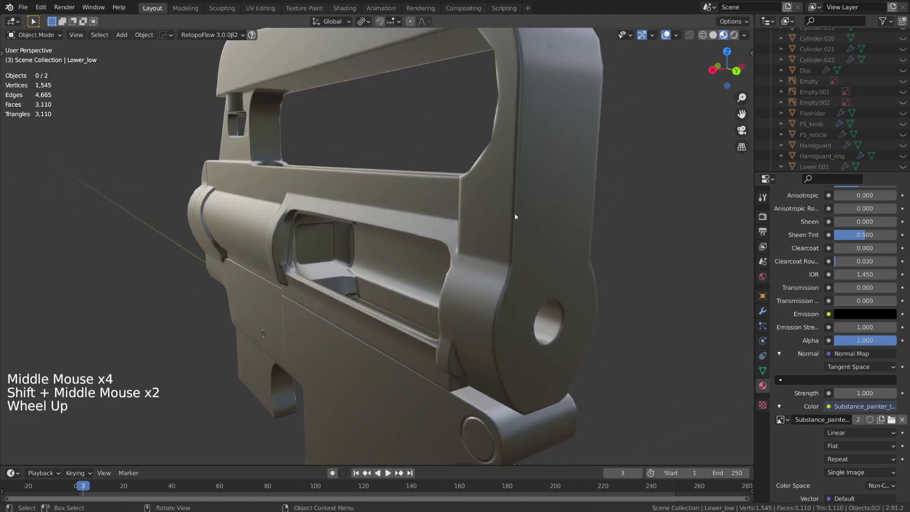
middle_click_drag(491, 285, 452, 258, "shift")
scroll(524, 278, "up", 2)
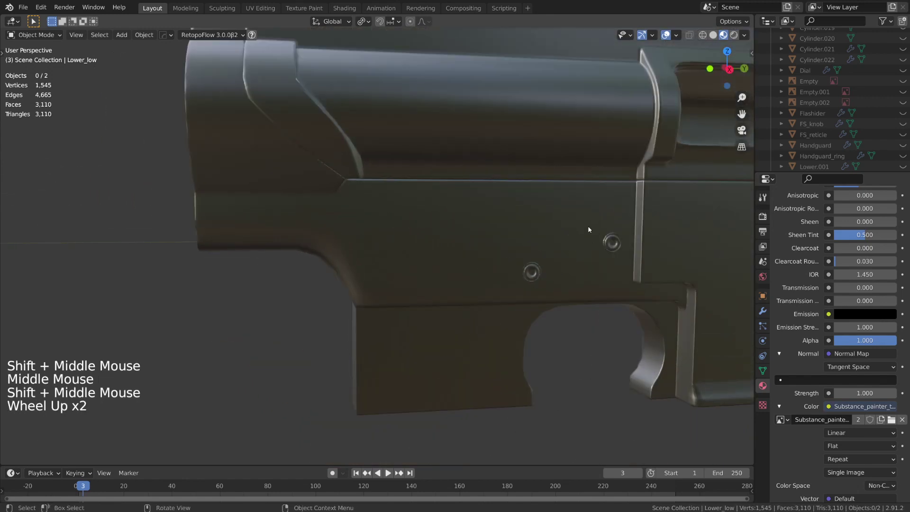
middle_click_drag(319, 232, 436, 240)
scroll(436, 240, "down", 3)
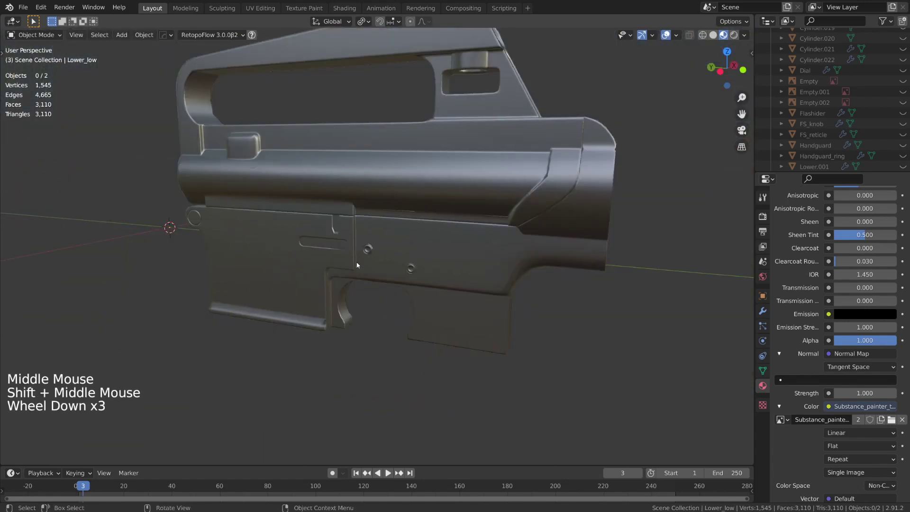
middle_click_drag(356, 261, 434, 257)
scroll(433, 258, "up", 2)
scroll(433, 258, "up", 2)
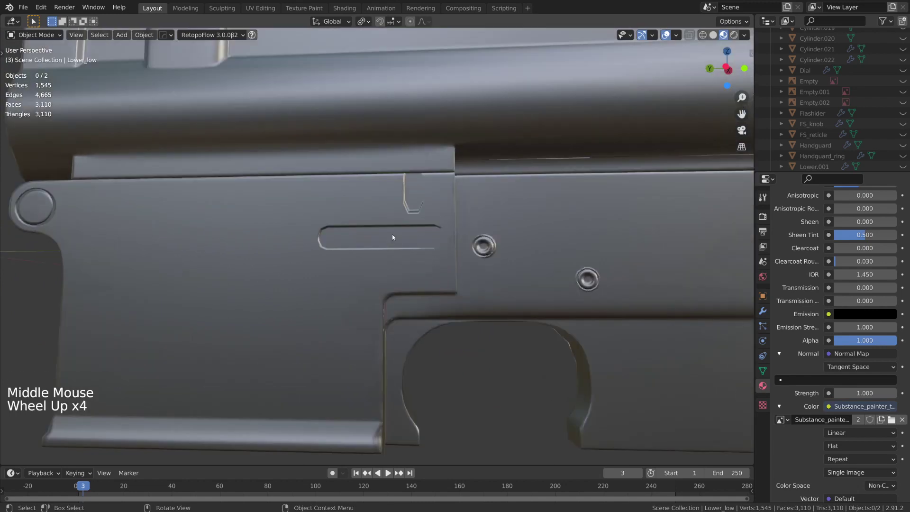
middle_click_drag(378, 228, 413, 249, "shift")
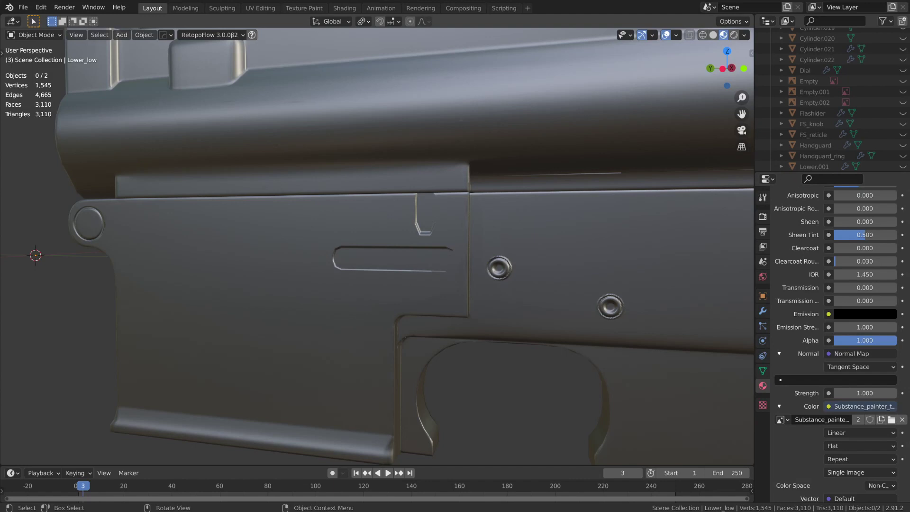
- Try adding a vertical loop cut to the lower receiver between the recessed slot's end and the nearby vertical seam
left_click(458, 300)
key("Tab")
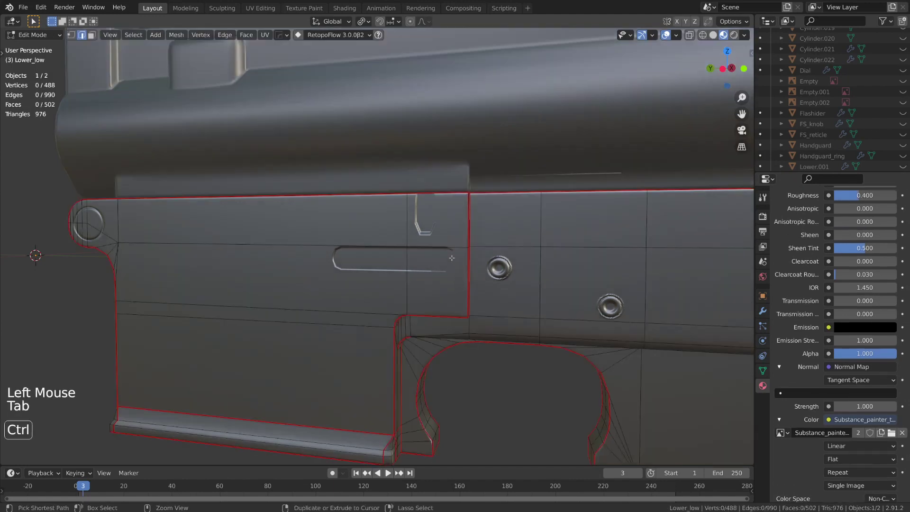
key("ctrl+r")
left_click(450, 233)
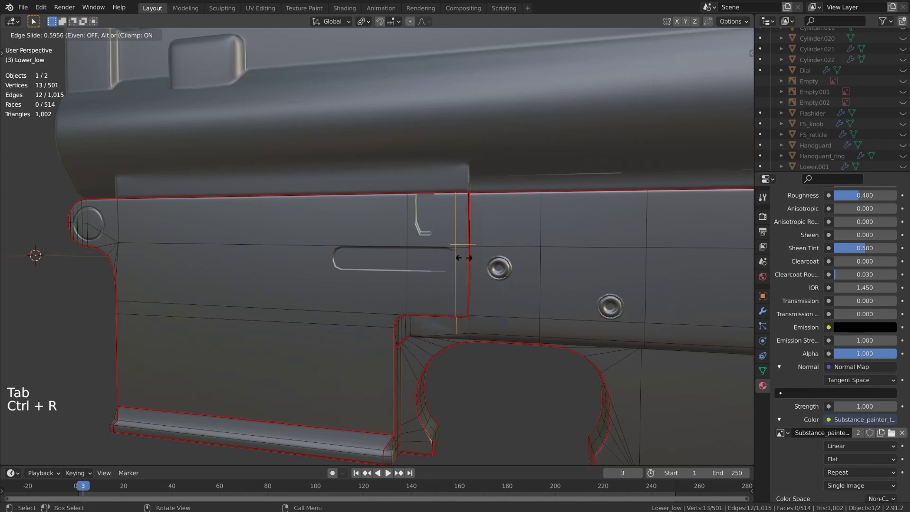
left_click(461, 257)
key("Tab")
- Switch the receiver material's normal map image to ToolBag_bake_normal.png
middle_click_drag(442, 298, 384, 343)
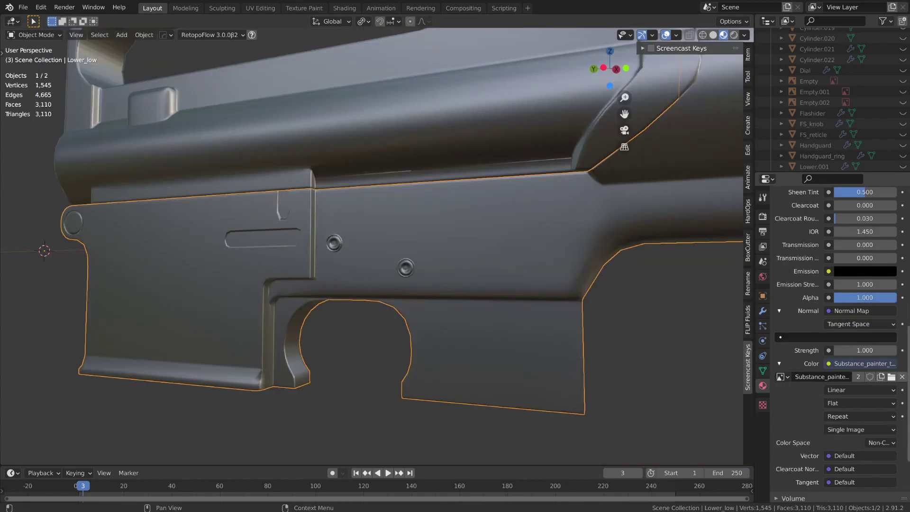
scroll(351, 283, "down", 3)
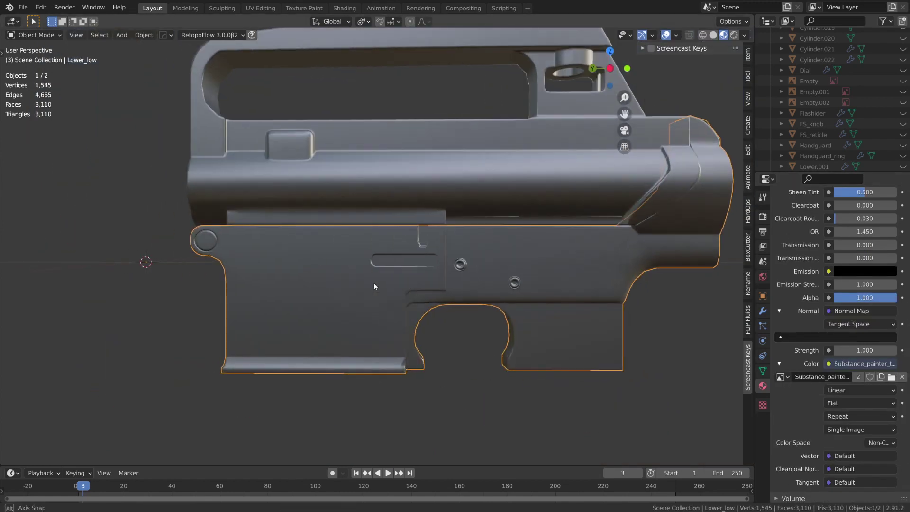
middle_click_drag(375, 286, 412, 290)
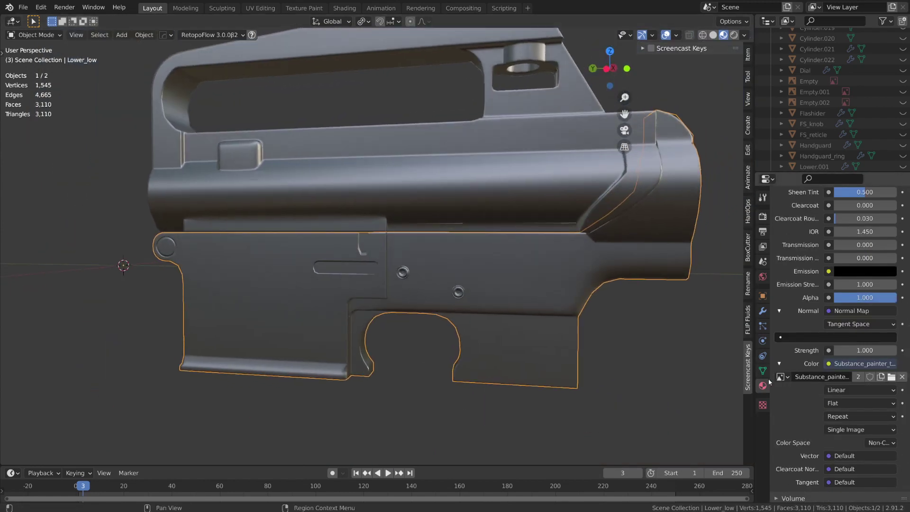
left_click(784, 377)
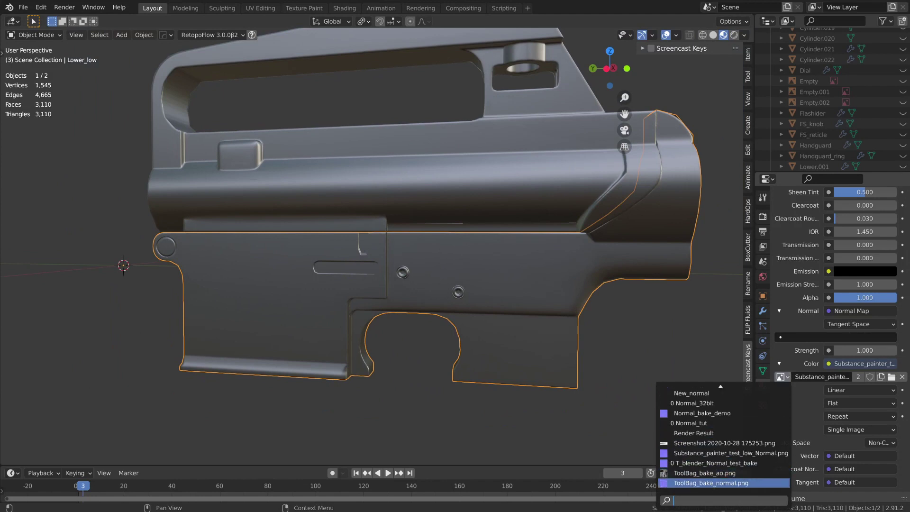
left_click(711, 483)
- Examine the lower receiver's recessed slot, notch and pin holes with the Toolbag normal map, up close and from farther away
scroll(437, 304, "up", 6)
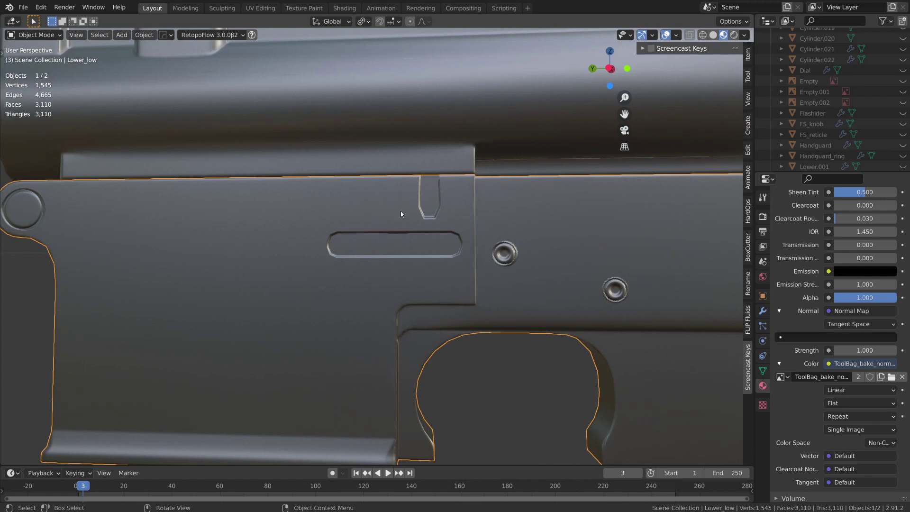
scroll(394, 222, "down", 5)
scroll(453, 219, "up", 3)
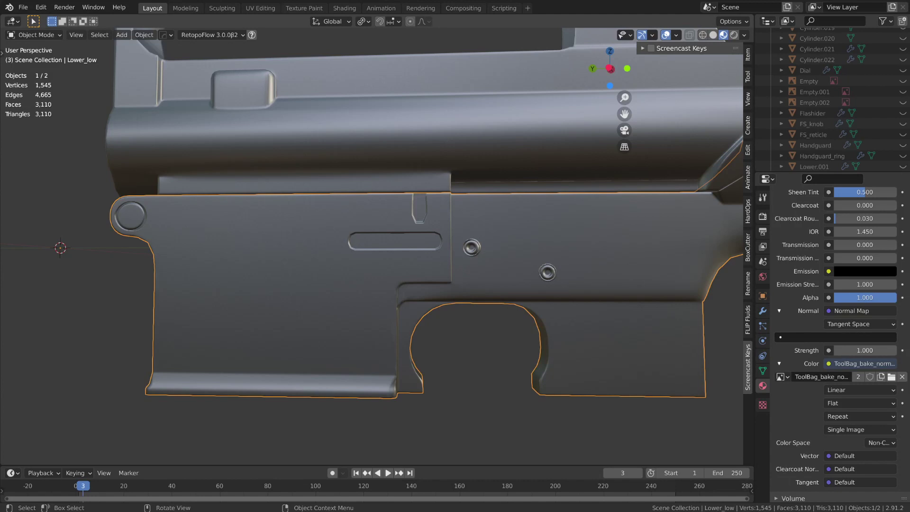
middle_click_drag(419, 316, 384, 346)
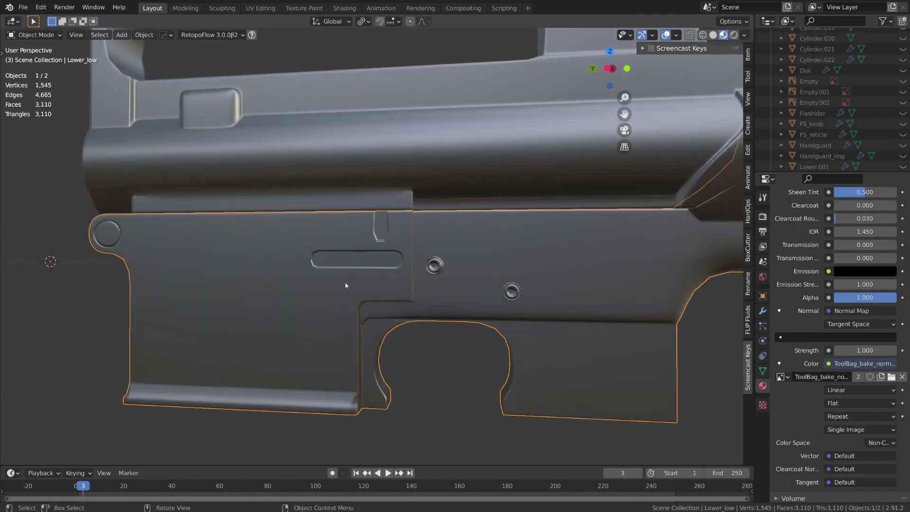
scroll(223, 303, "down", 2)
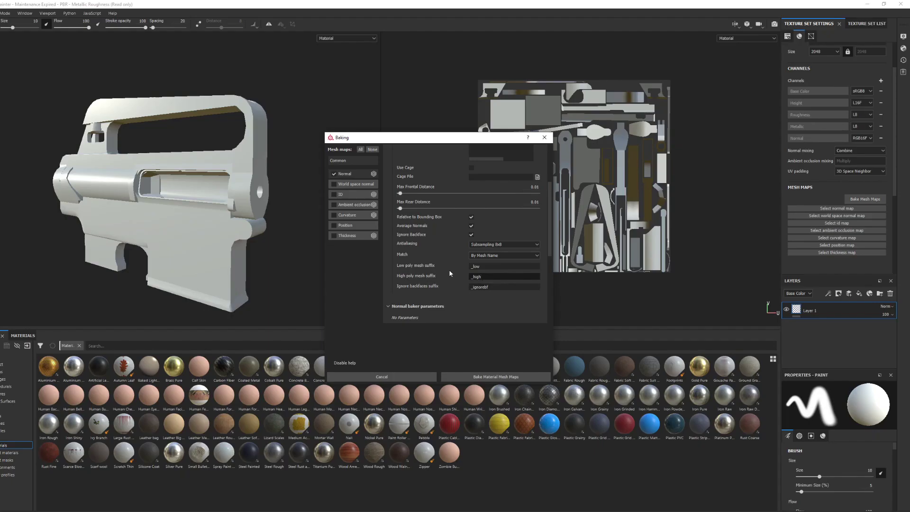
- Check the low poly mesh suffix in Substance Painter's baking settings, then inspect the baked New_normal image in Blender's UV editor
left_click(486, 267)
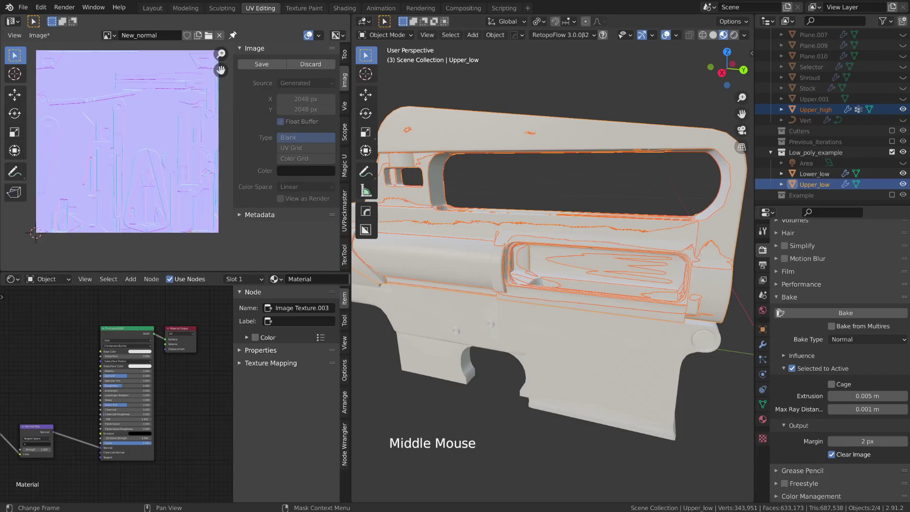
scroll(183, 167, "up", 1)
middle_click_drag(173, 144, 142, 142)
scroll(183, 166, "up", 2)
scroll(93, 102, "down", 4)
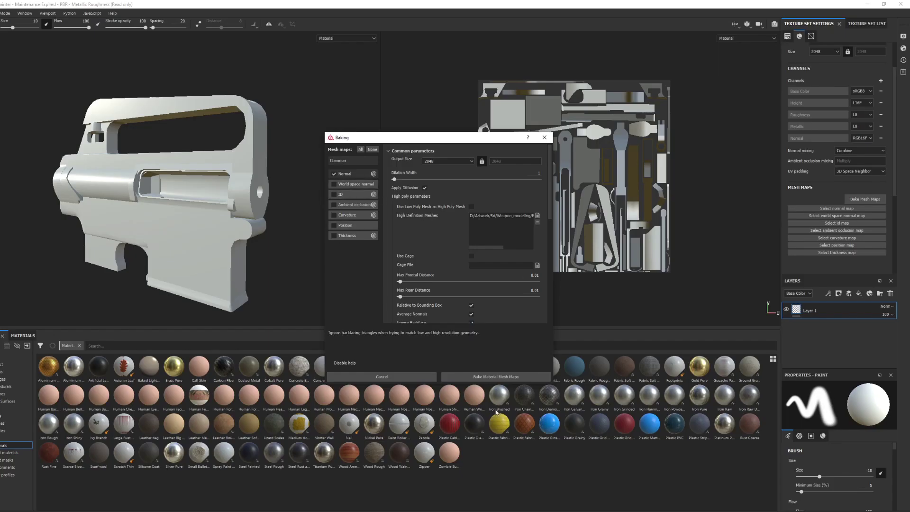
- In Substance Painter, bake the material's normal mesh map
left_click(516, 378)
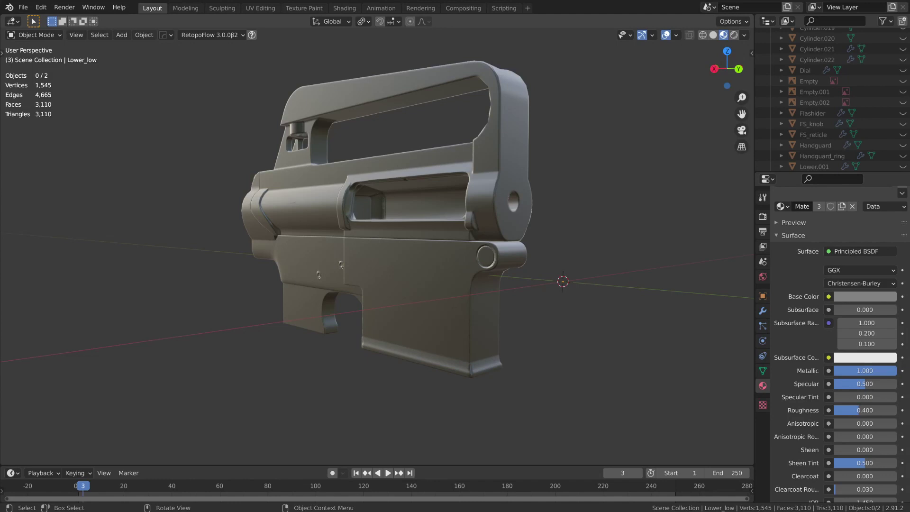
- In Blender, review the whole receiver from the ejection port side and from the opposite side
middle_click_drag(541, 319, 556, 317)
middle_click_drag(355, 318, 418, 311)
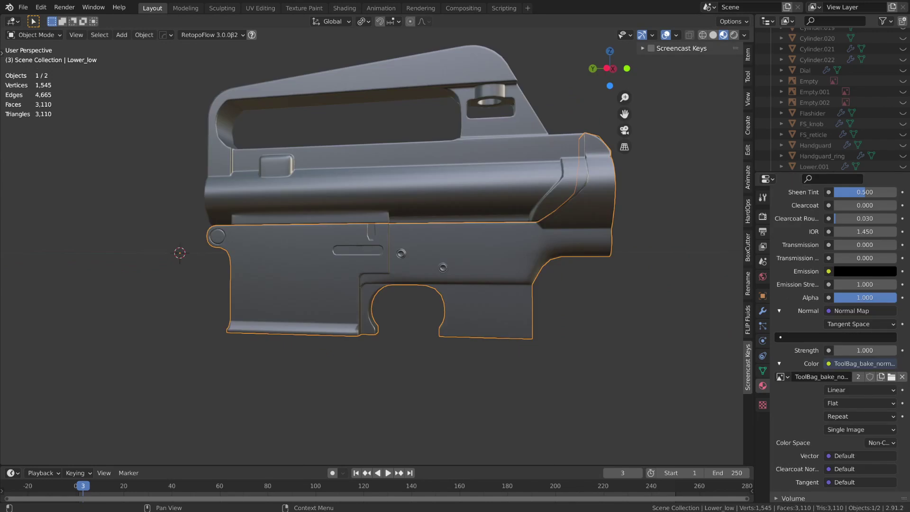